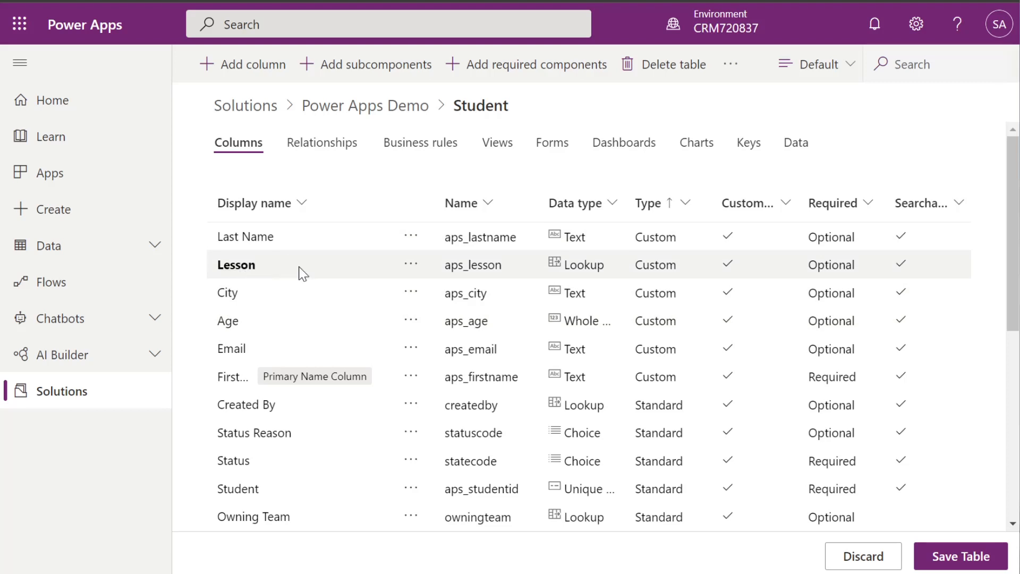
# Switch to the Lesson table's column list, which shows Lesson Name, Start Date, End Date and Lesson Type
pyautogui.hotkey('ctrl', 'Tab')
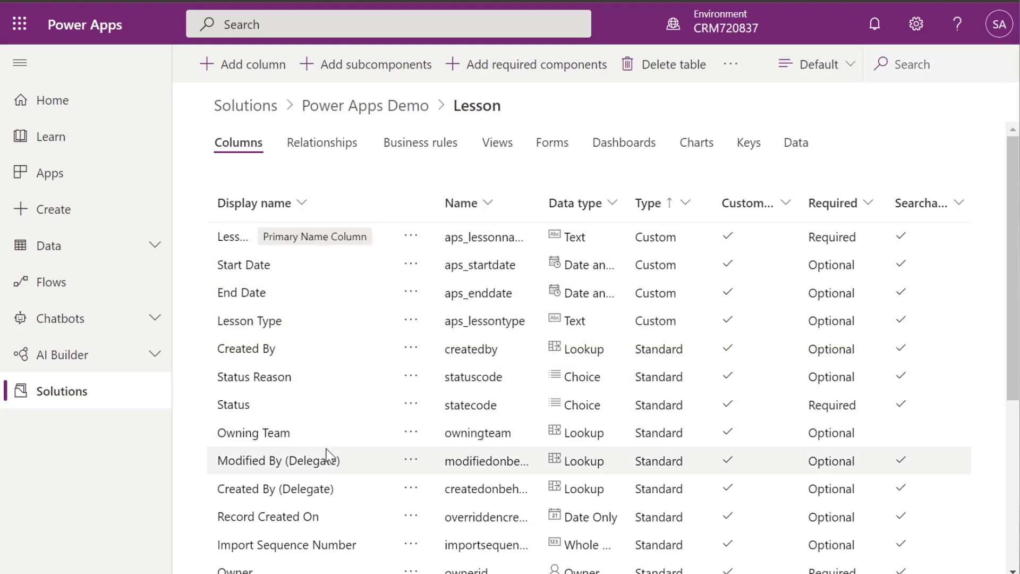
# Add a Whole Number 'Lesson Number ID' column to the Lesson table and show its empty Keys list
pyautogui.click(266, 65)
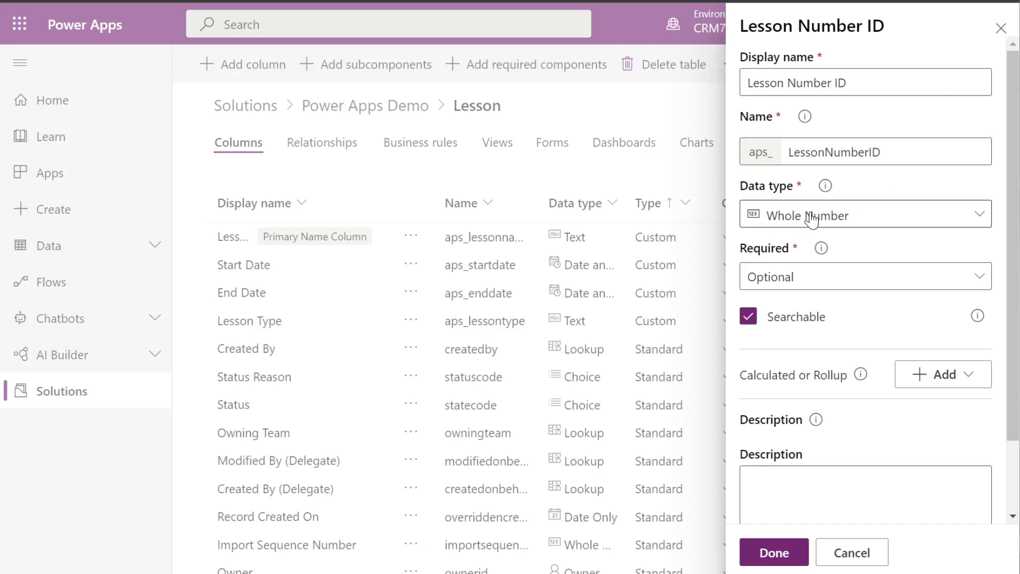
pyautogui.click(775, 553)
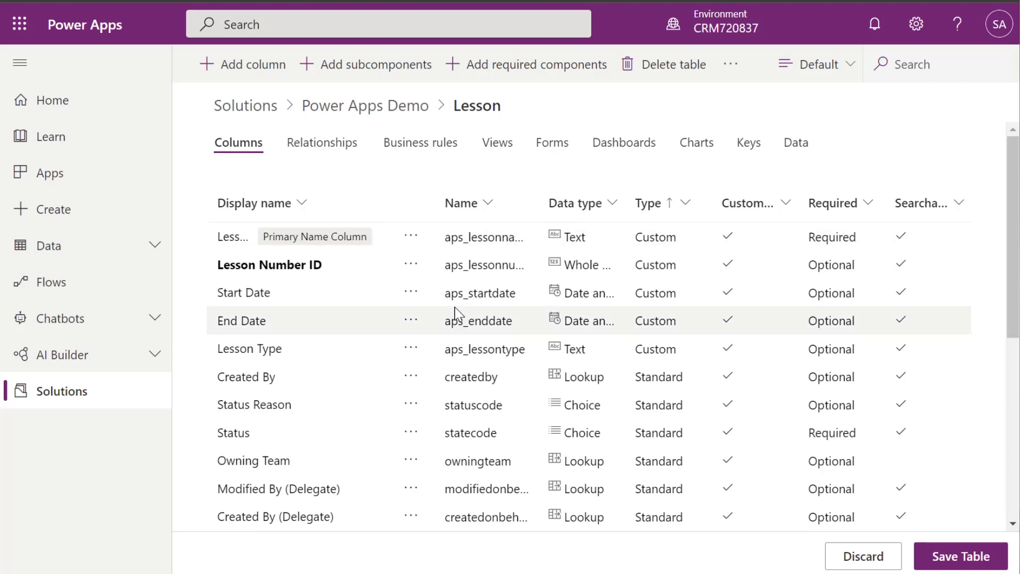
pyautogui.click(749, 154)
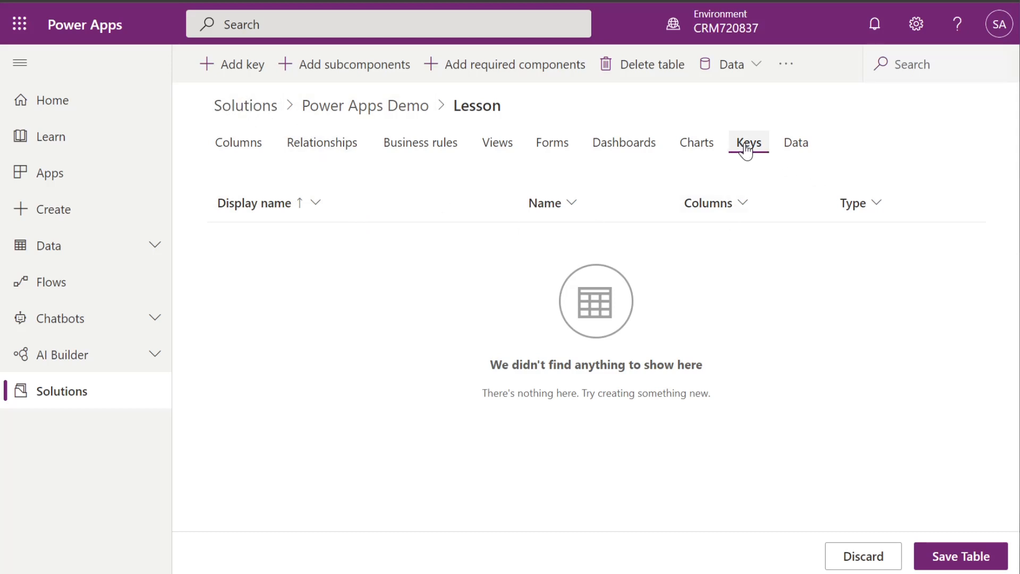
# Create 'Lesson Number ID Key' on the Lesson Number ID column and save the Lesson table
pyautogui.click(238, 68)
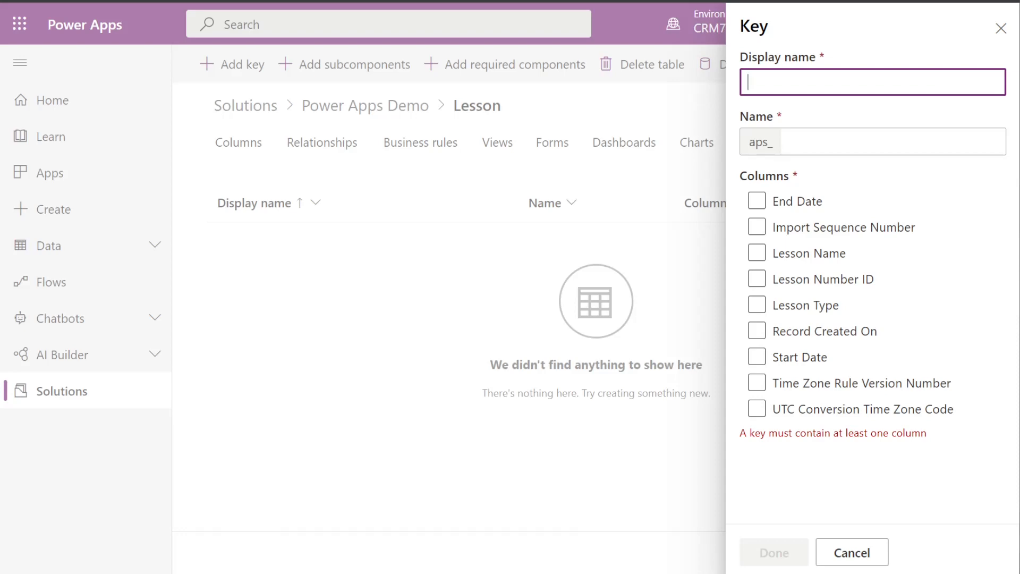
pyautogui.write('Lesson Number ID Key')
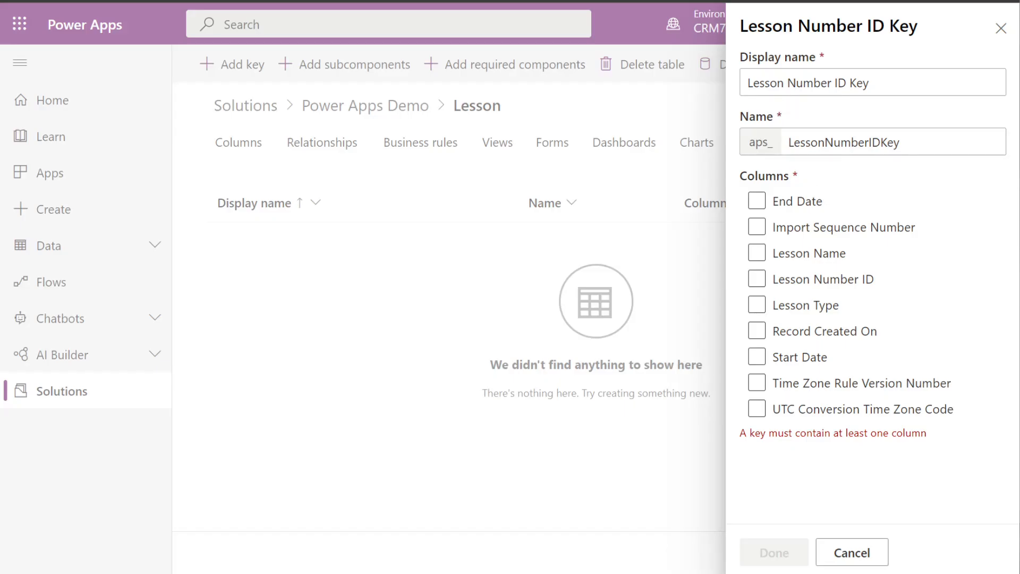
pyautogui.click(763, 281)
pyautogui.click(763, 280)
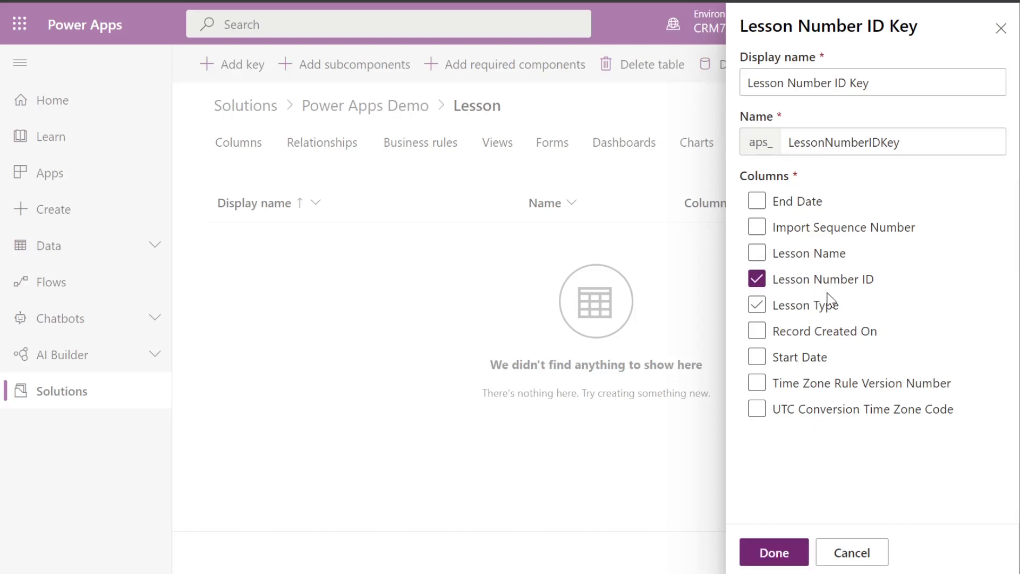
pyautogui.click(776, 558)
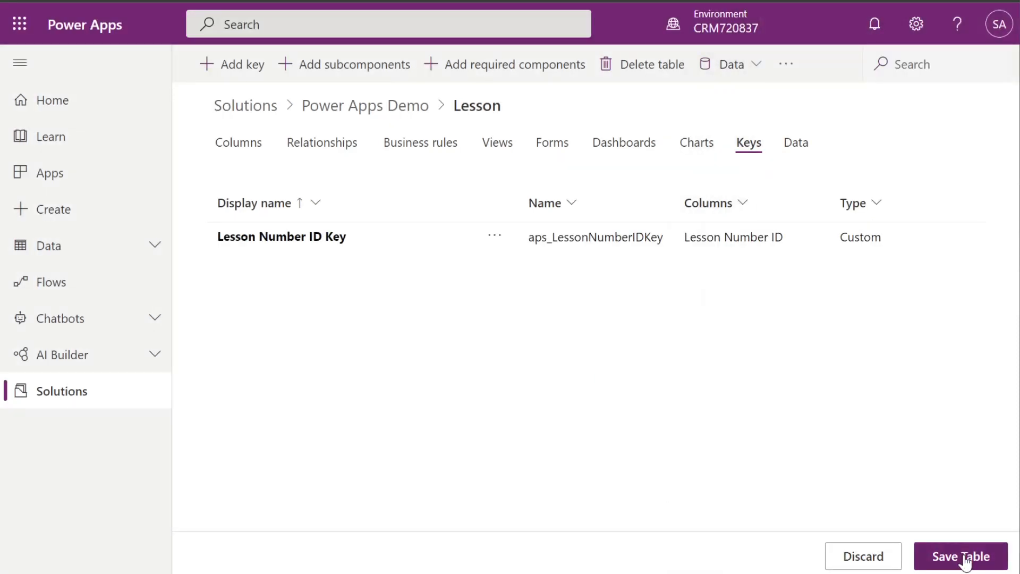
pyautogui.click(962, 556)
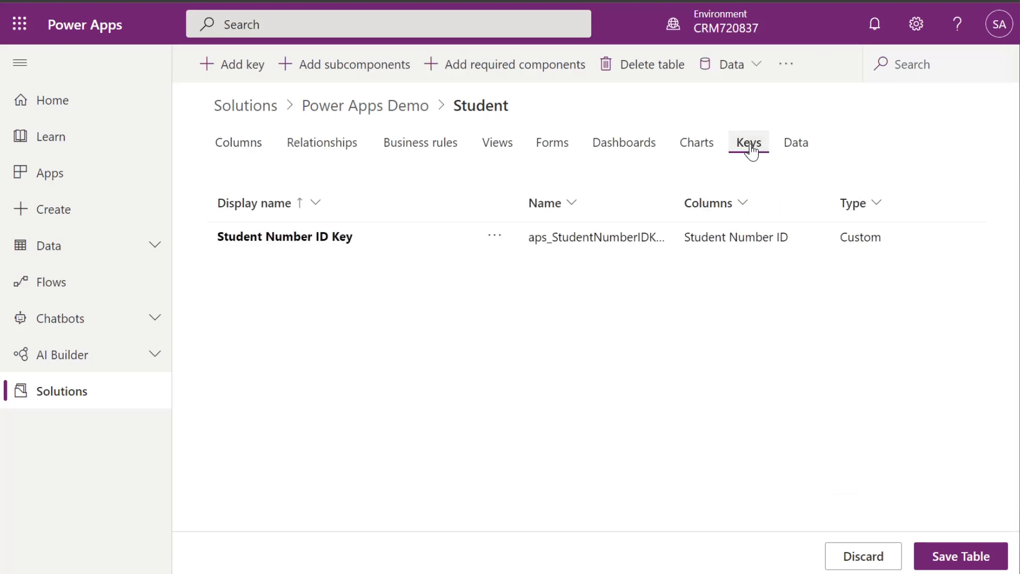
# Widen the key Name column and review the Student Number ID Key details without changing them
pyautogui.moveTo(674, 200); pyautogui.dragTo(710, 204)
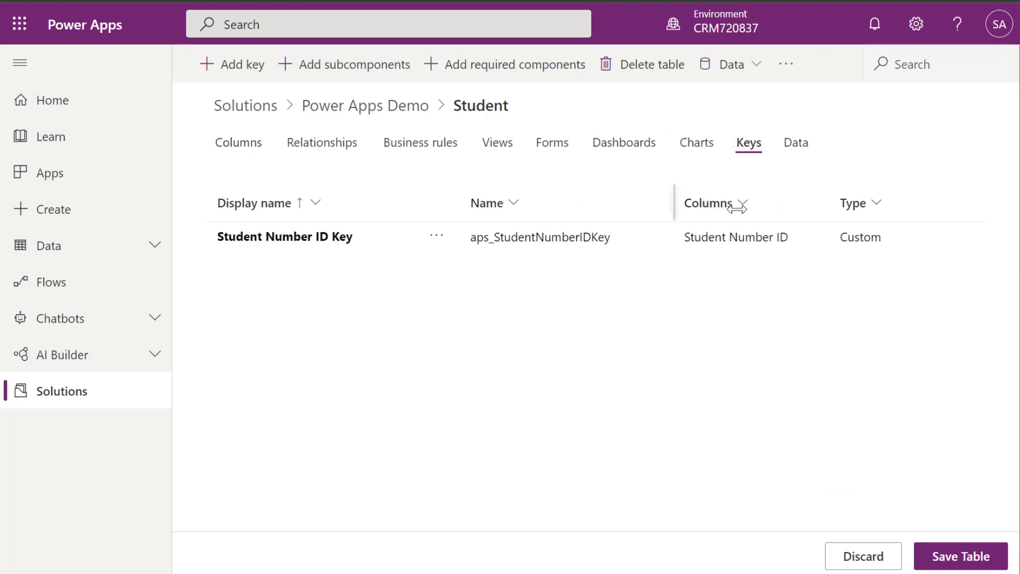
pyautogui.click(345, 241)
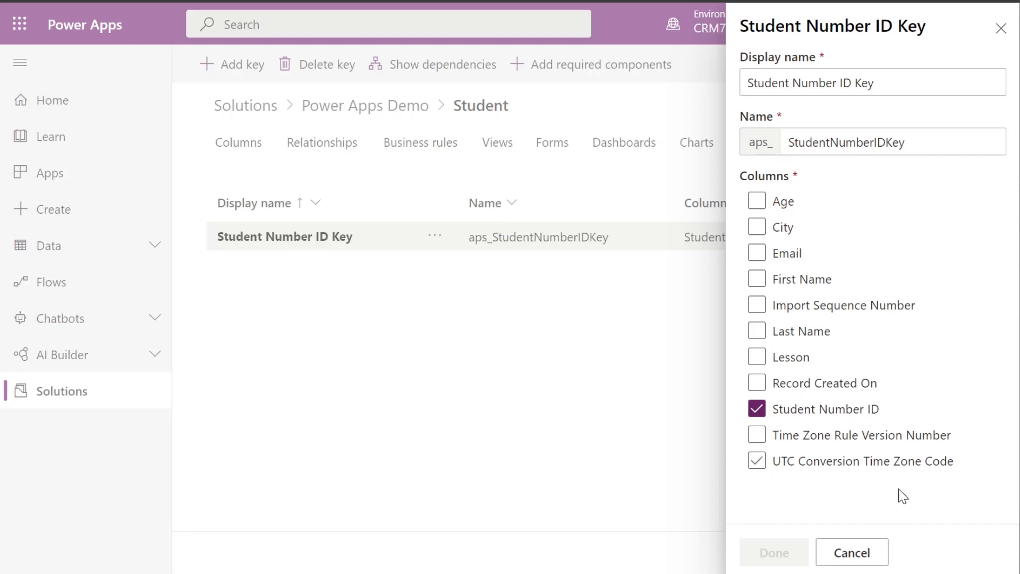
pyautogui.click(845, 555)
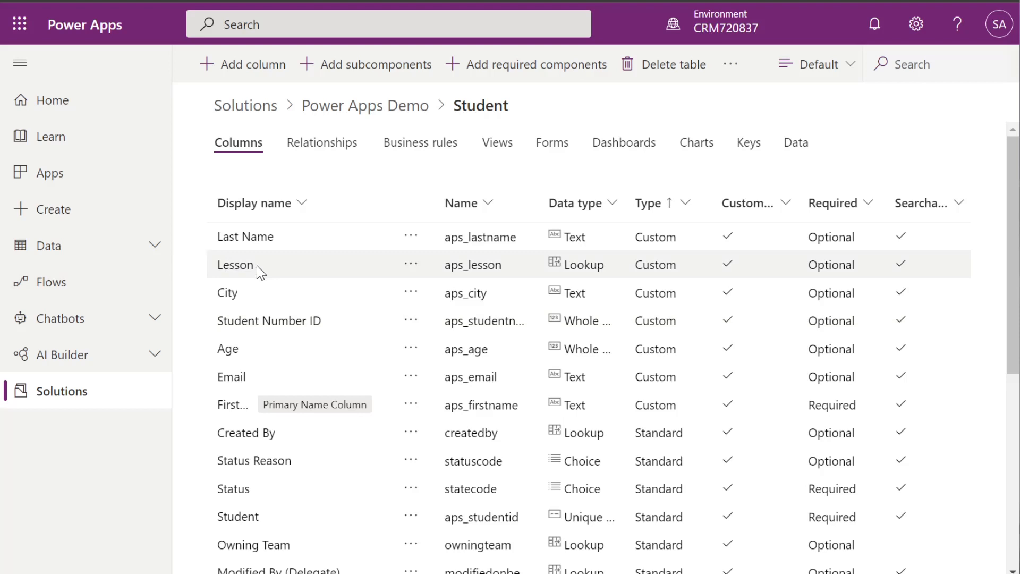
# Add a Whole Number 'Lesson Number ID' column to the Student table and save the table
pyautogui.click(228, 69)
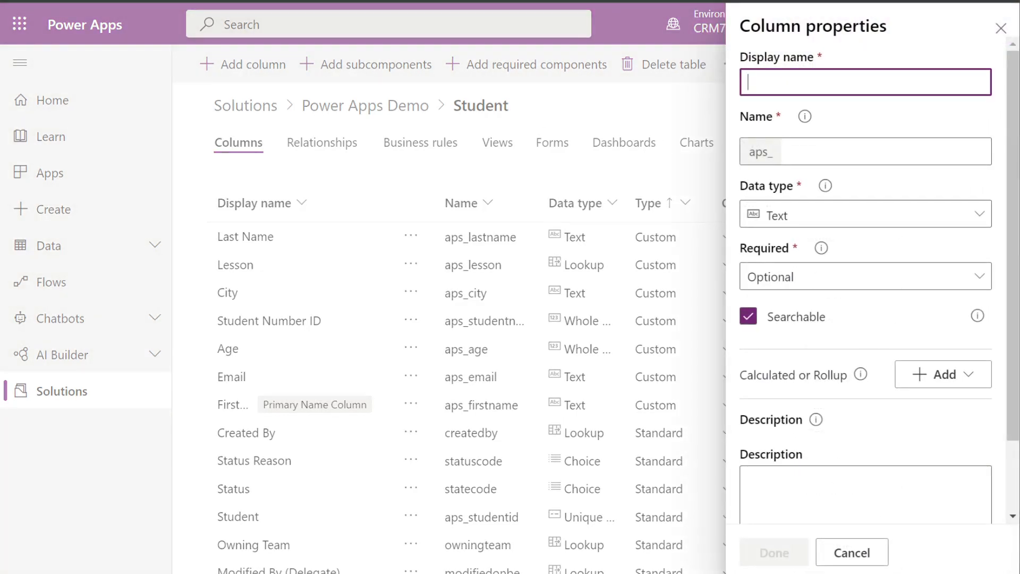
pyautogui.write('L')
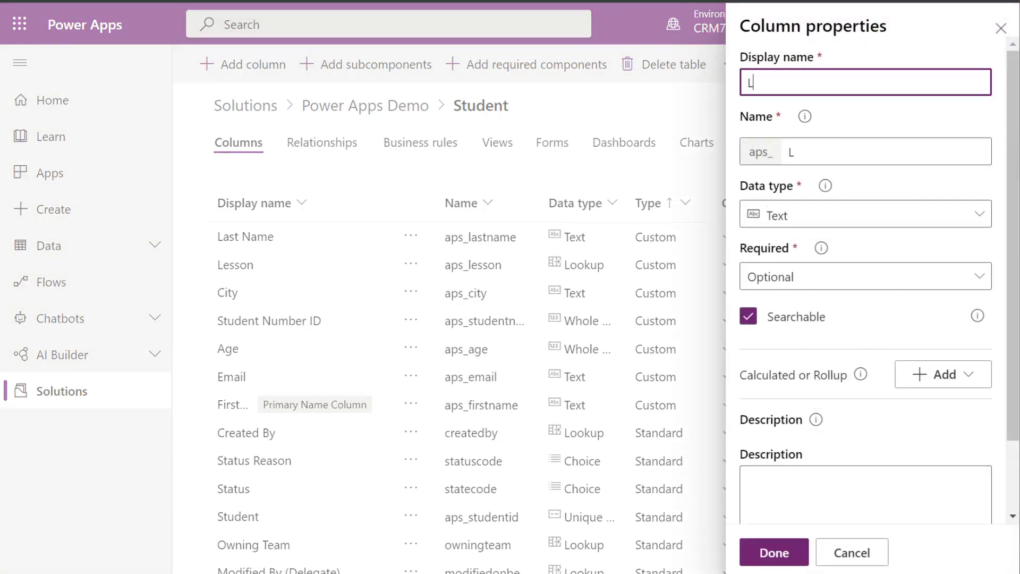
pyautogui.write('esson Number ')
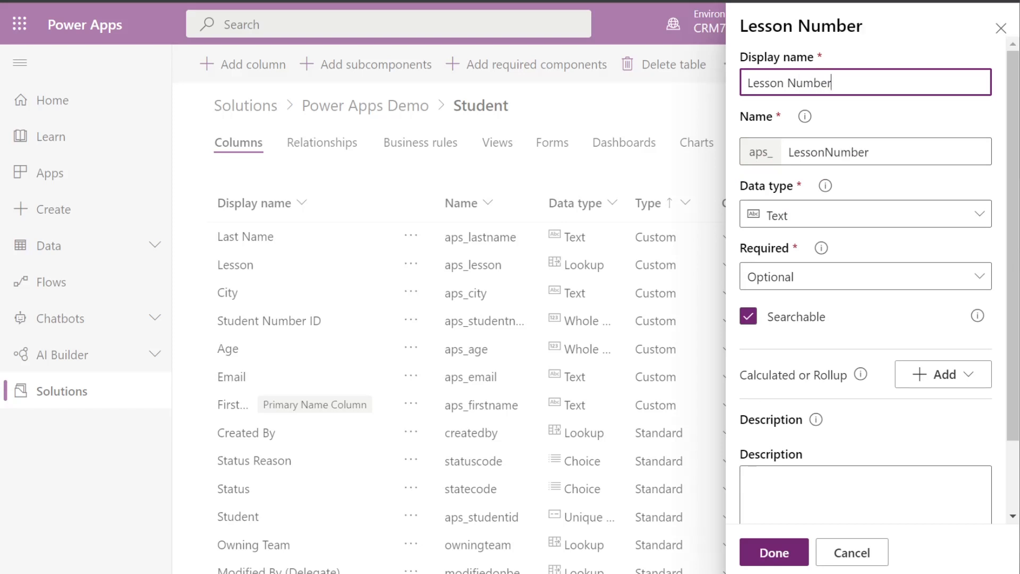
pyautogui.write('ID')
pyautogui.click(813, 222)
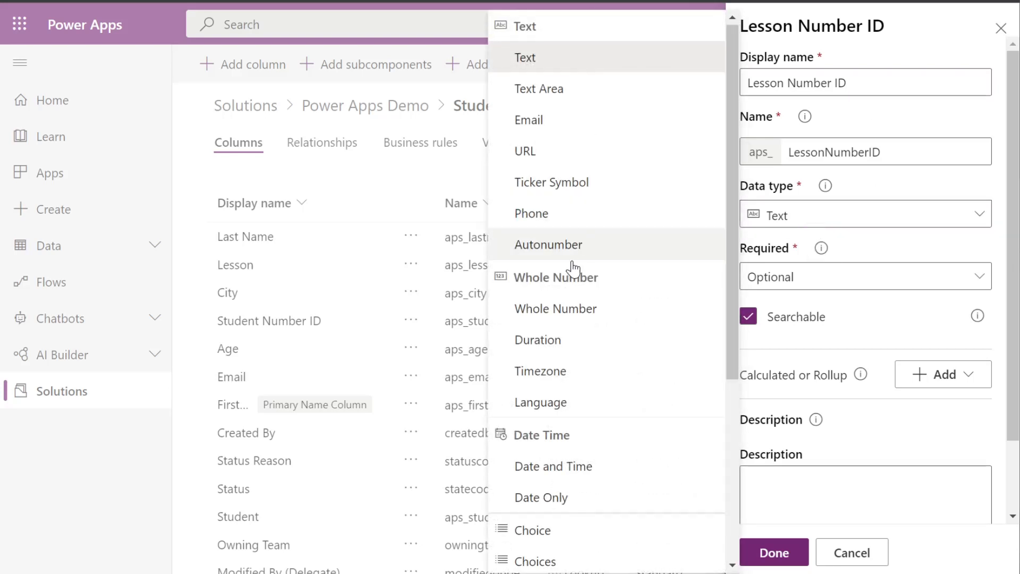
pyautogui.click(571, 319)
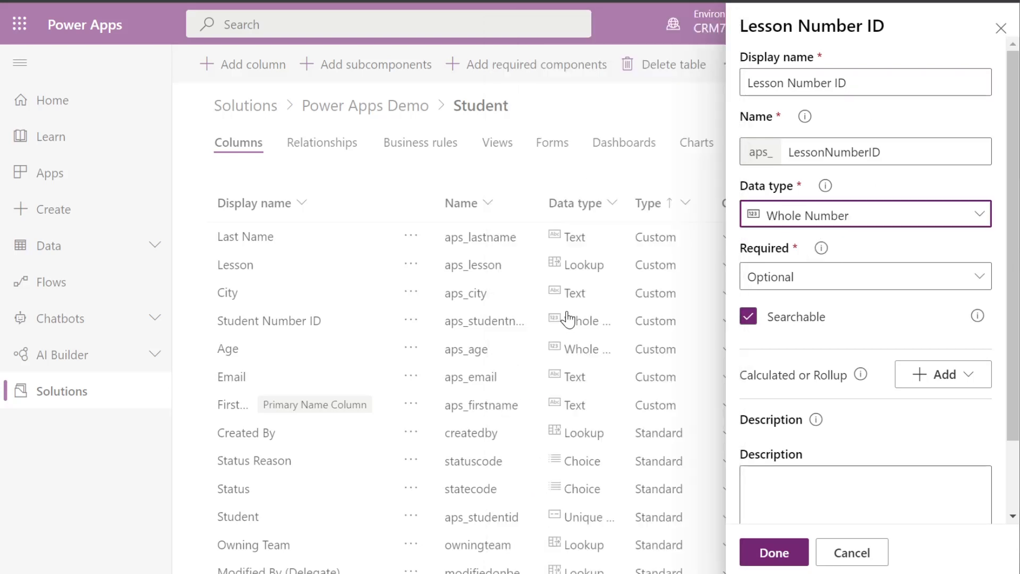
pyautogui.click(773, 554)
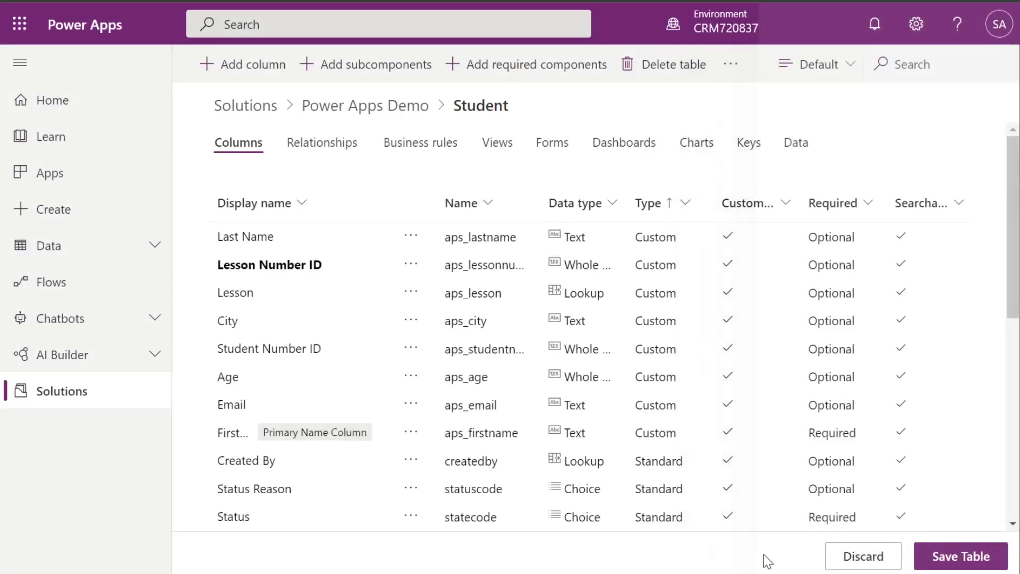
pyautogui.click(943, 553)
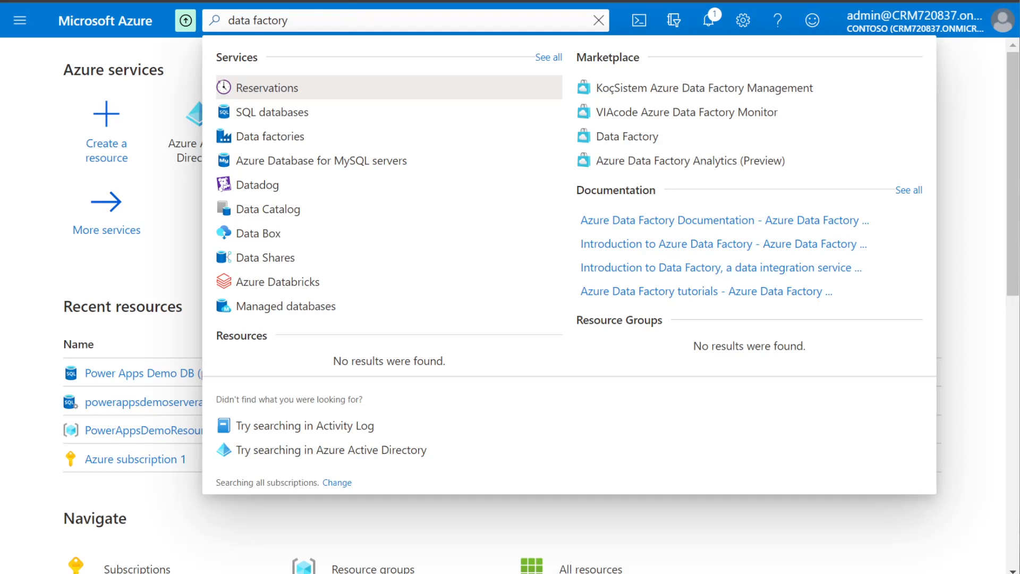
# Go to the Azure Data factories list to begin creating PowerAppsDemoADF
pyautogui.click(280, 136)
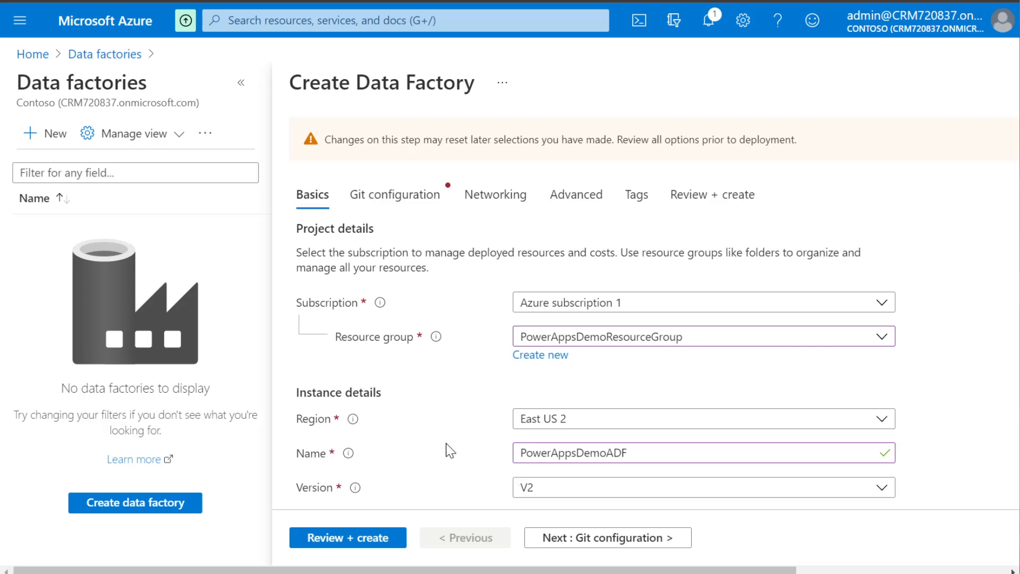
# Defer Git configuration, review and create PowerAppsDemoADF, then launch its Data Factory studio
pyautogui.click(376, 195)
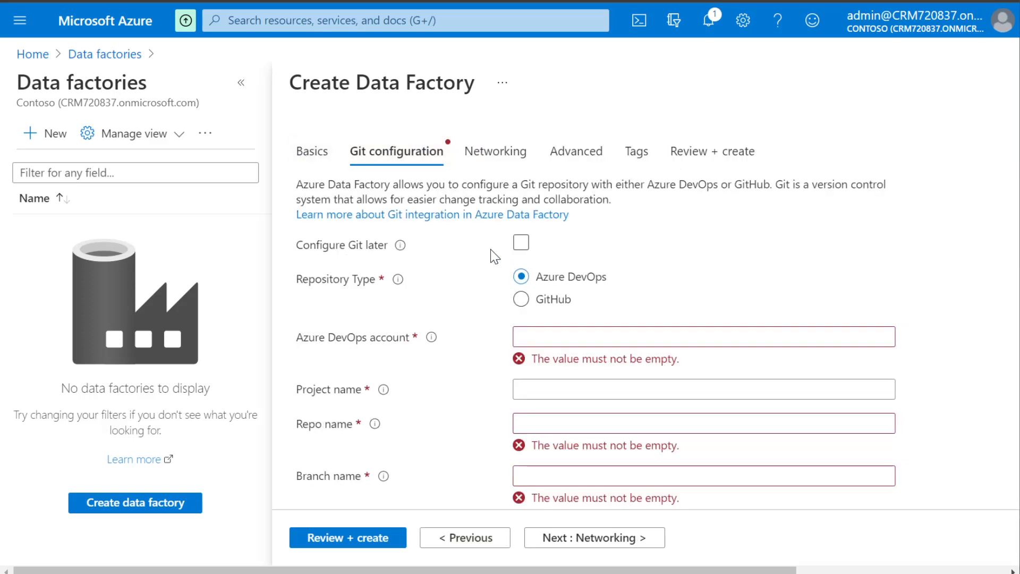
pyautogui.click(522, 245)
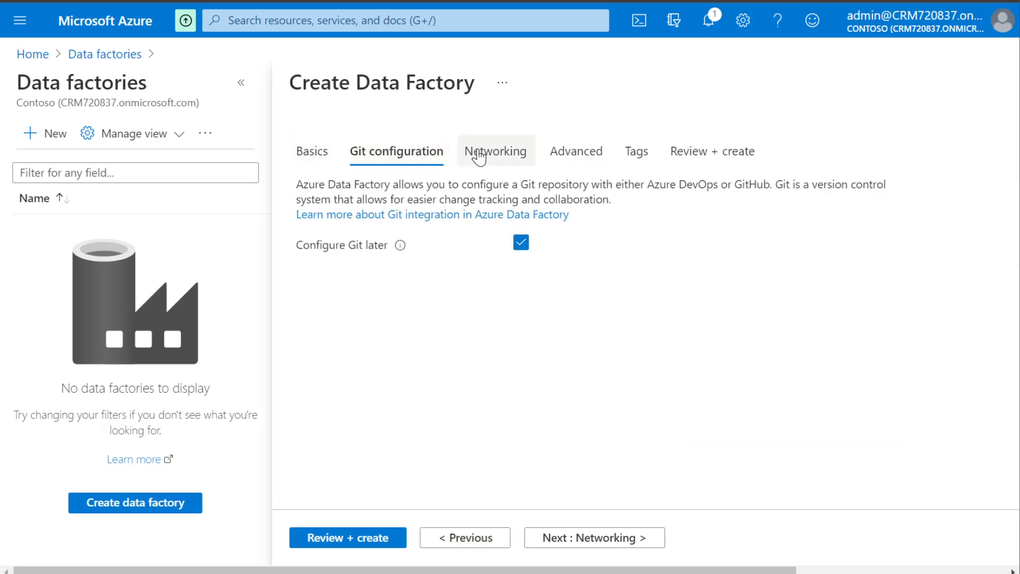
pyautogui.click(496, 151)
pyautogui.click(594, 164)
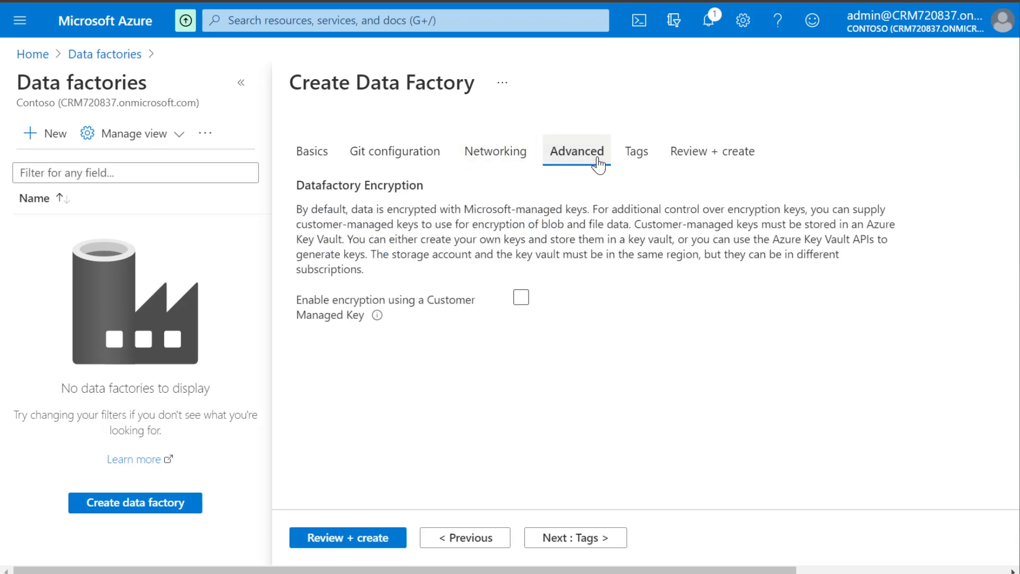
pyautogui.click(710, 160)
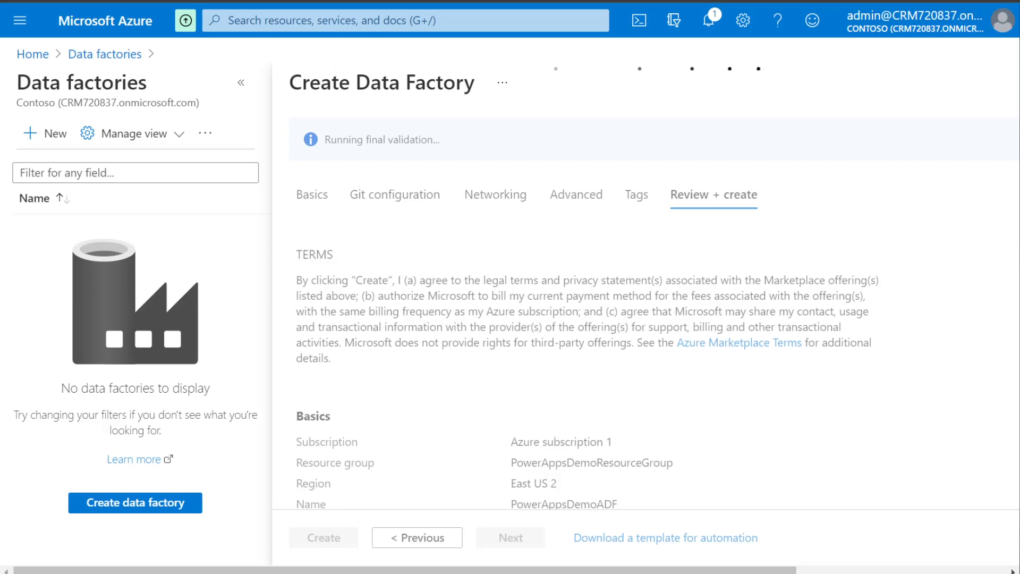
pyautogui.scroll(-2, 585, 318)
pyautogui.click(324, 537)
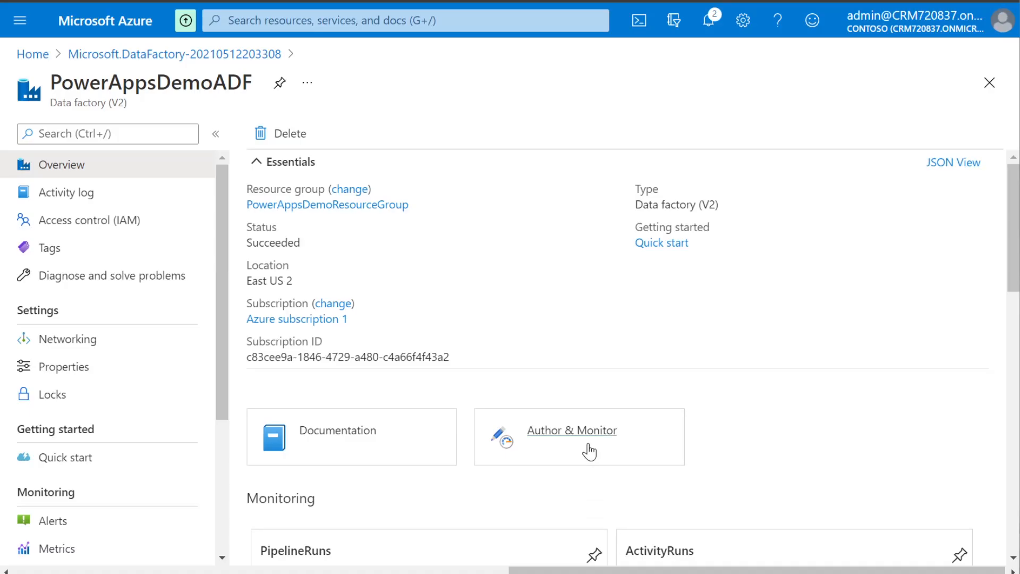
pyautogui.click(581, 435)
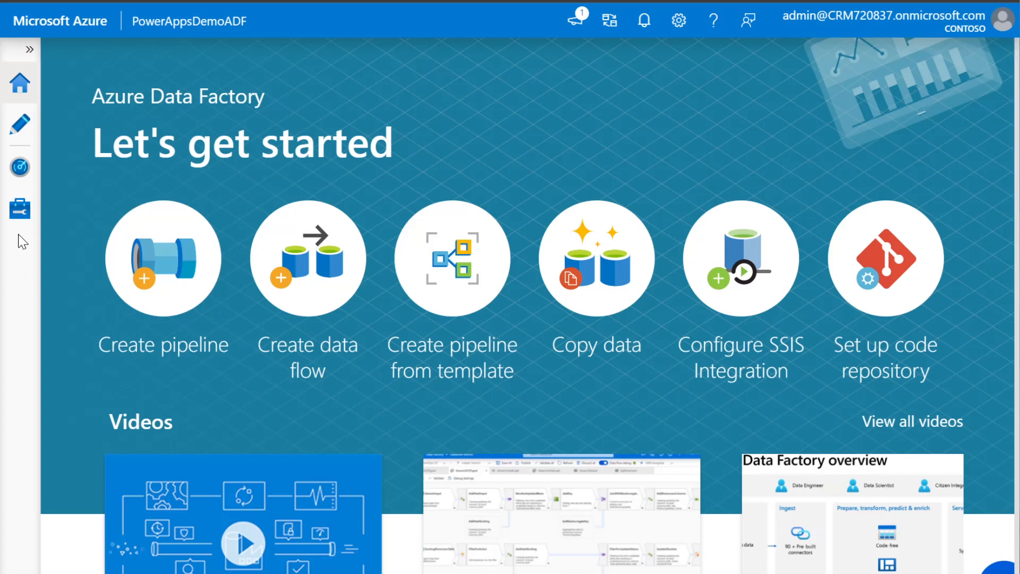
# Open the Linked services page and bring up a new Azure SQL Database connection form
pyautogui.click(20, 220)
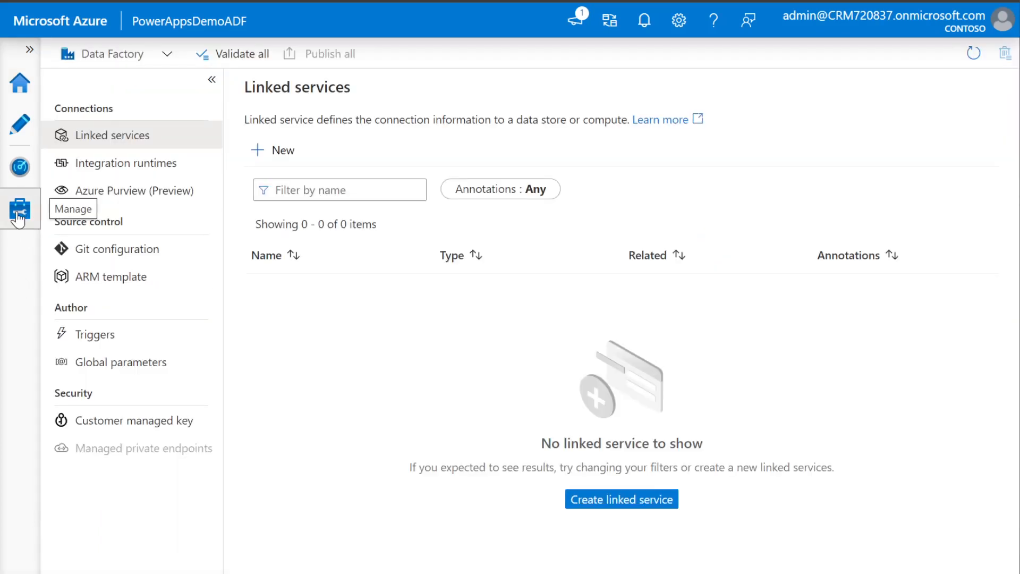
pyautogui.click(633, 502)
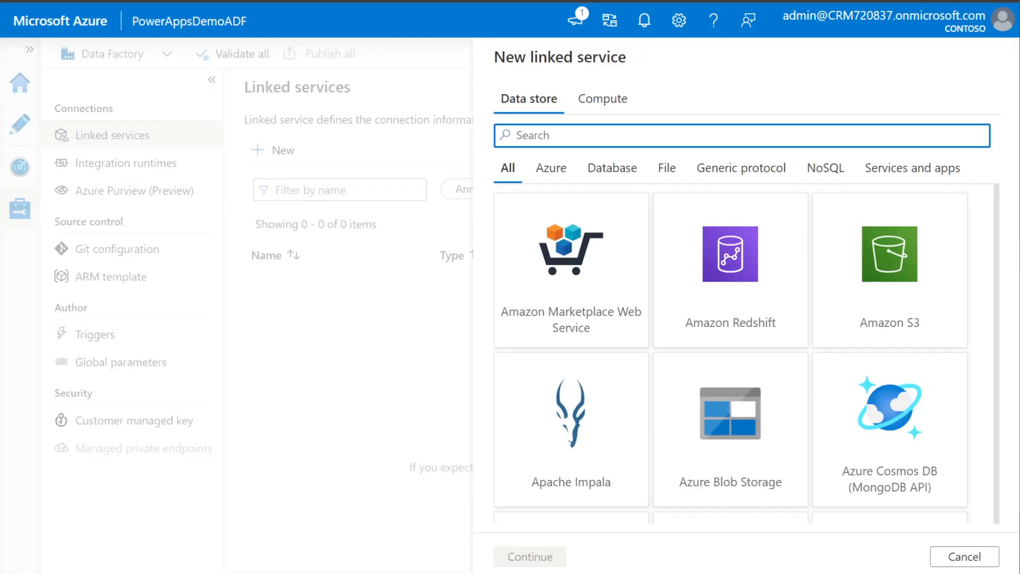
pyautogui.write('azure sql')
pyautogui.click(588, 247)
pyautogui.click(547, 556)
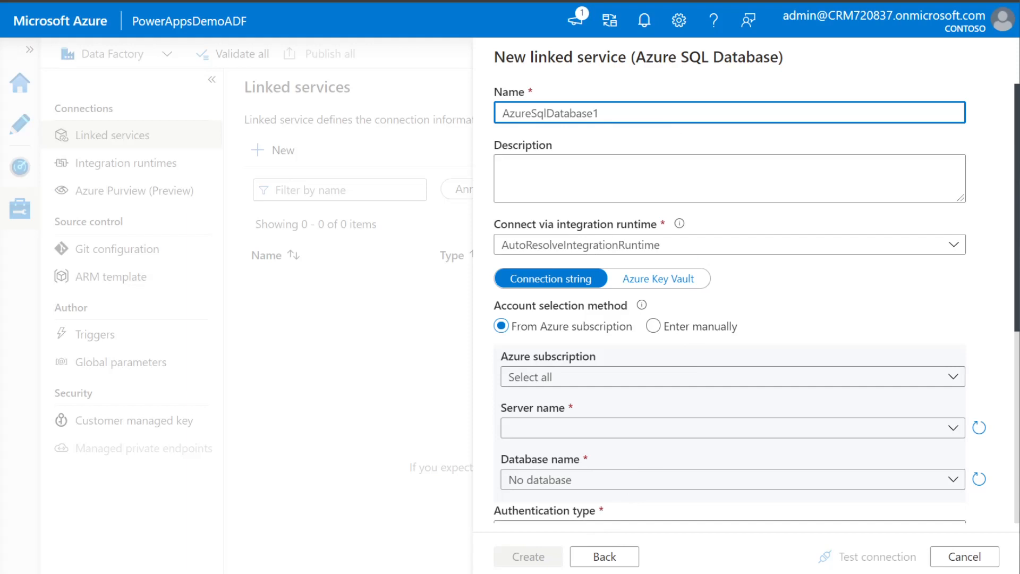
pyautogui.scroll(-6, 642, 409)
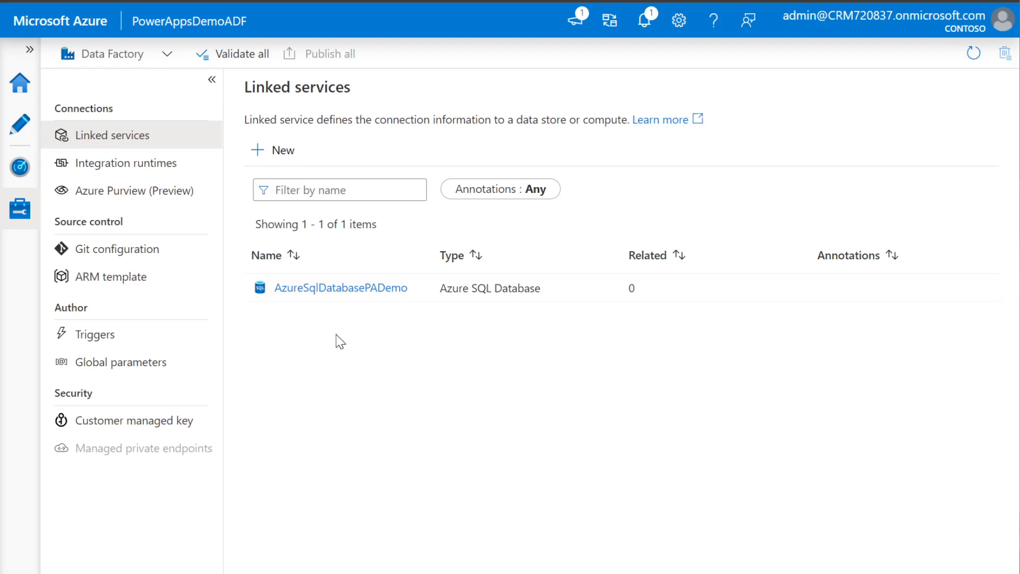
# Create the CDSPowerAppsDemo linked service of type Common Data Service for Apps
pyautogui.click(285, 151)
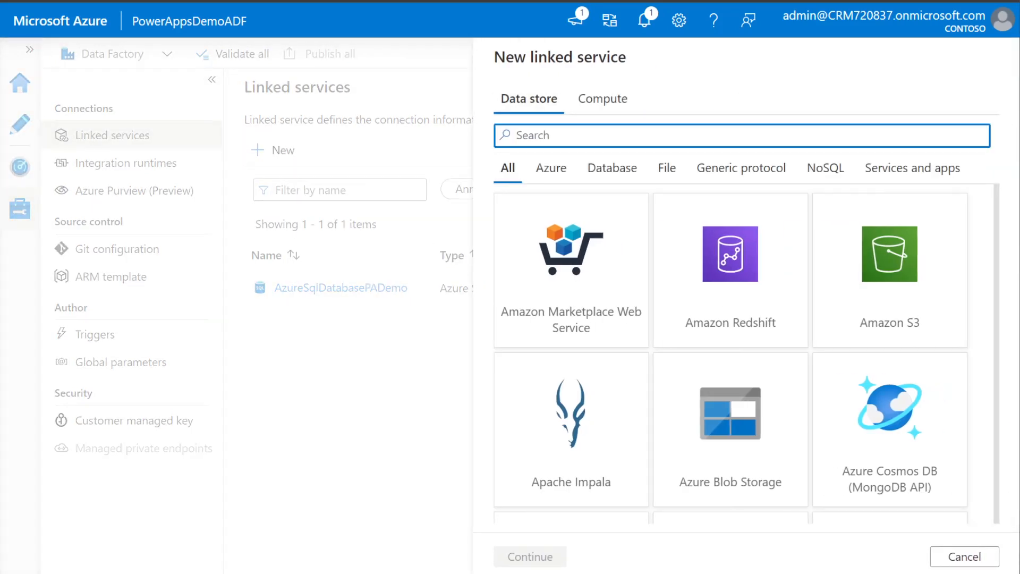
pyautogui.write('common')
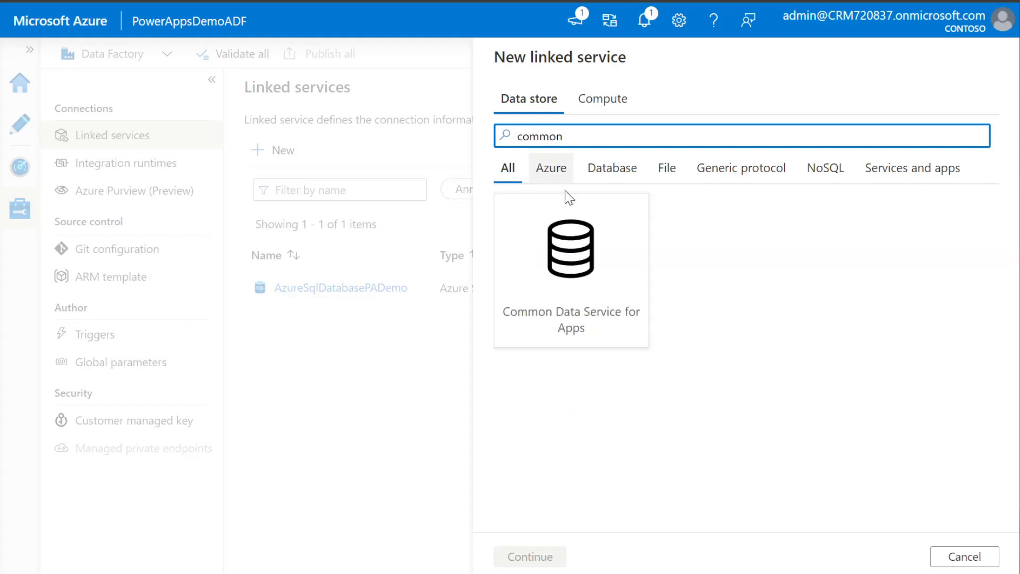
pyautogui.click(571, 250)
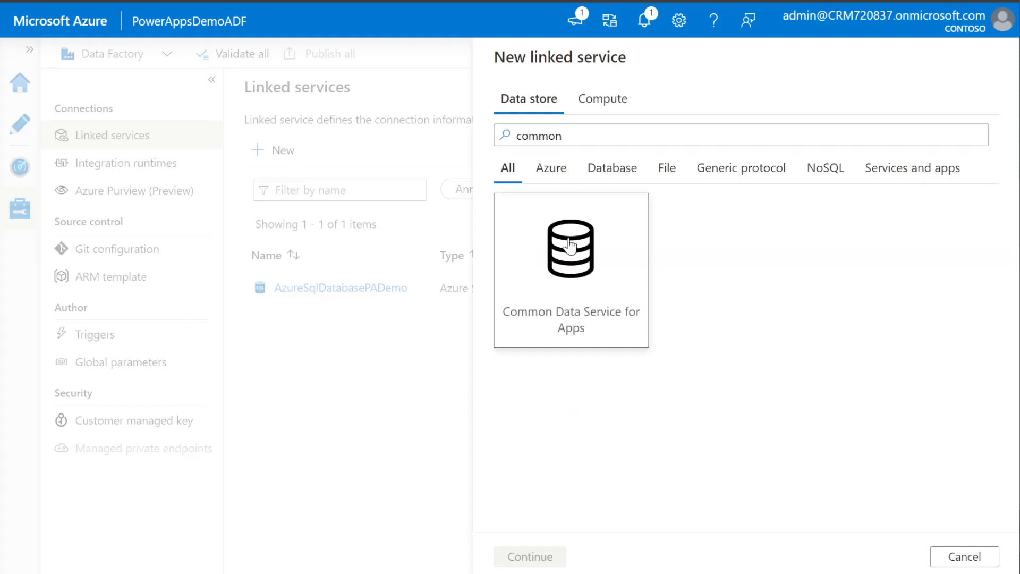
pyautogui.click(514, 556)
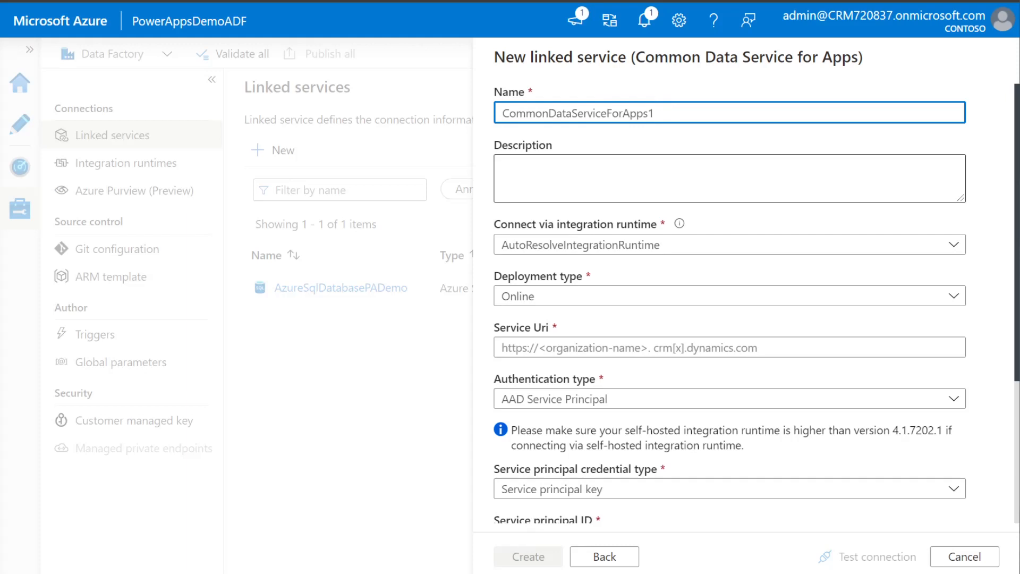
pyautogui.scroll(-4, 838, 365)
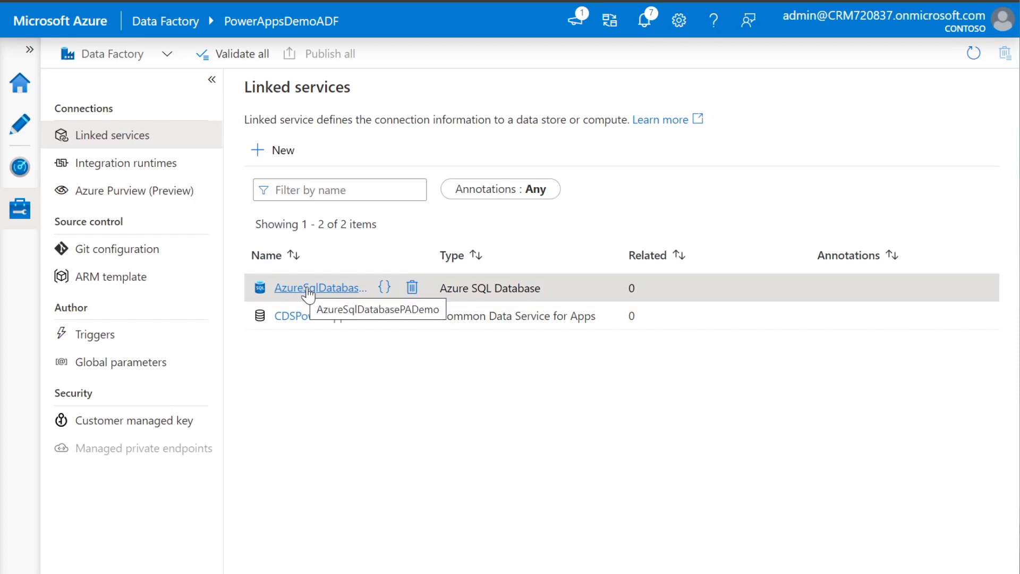
pyautogui.click(24, 130)
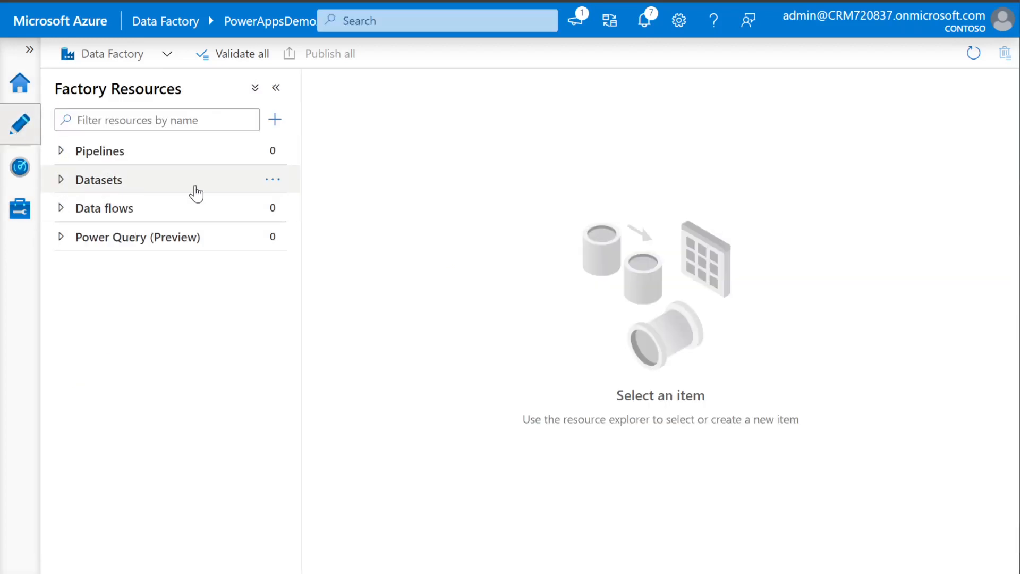
# Start a new Azure SQL Database dataset from the Datasets actions menu
pyautogui.click(272, 182)
pyautogui.click(308, 212)
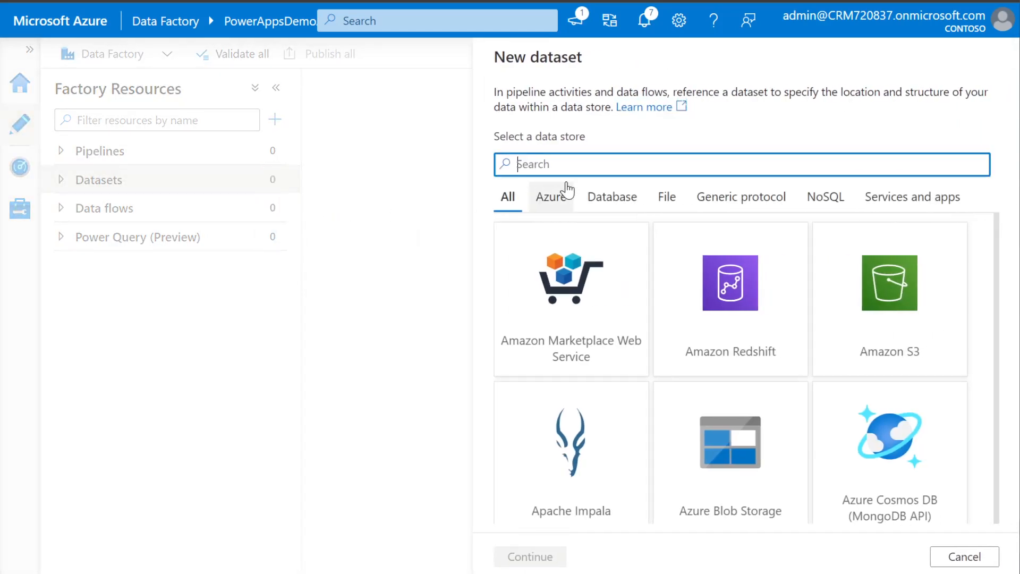
pyautogui.write('azure')
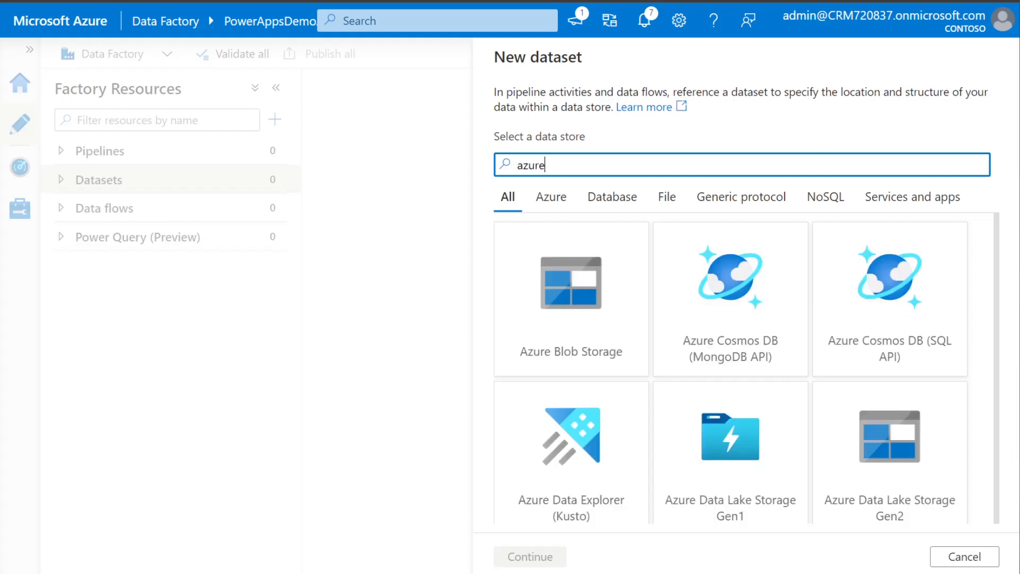
pyautogui.write(' sql')
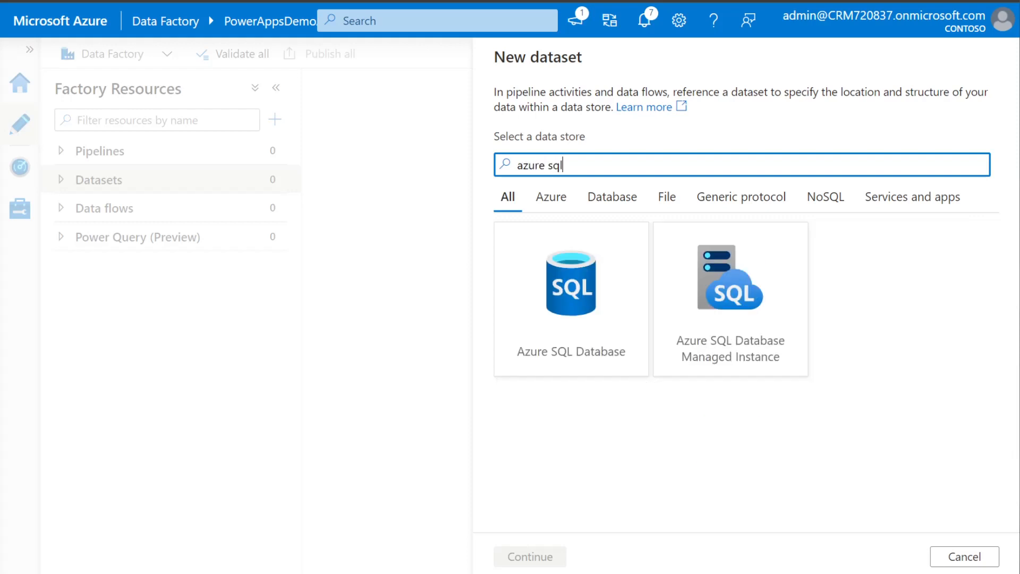
pyautogui.click(566, 292)
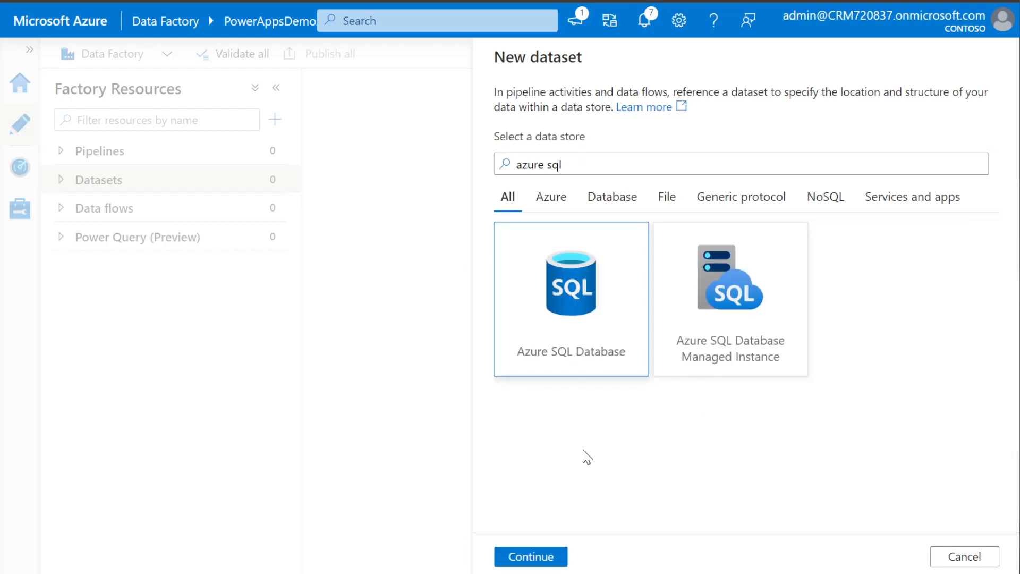
pyautogui.click(527, 556)
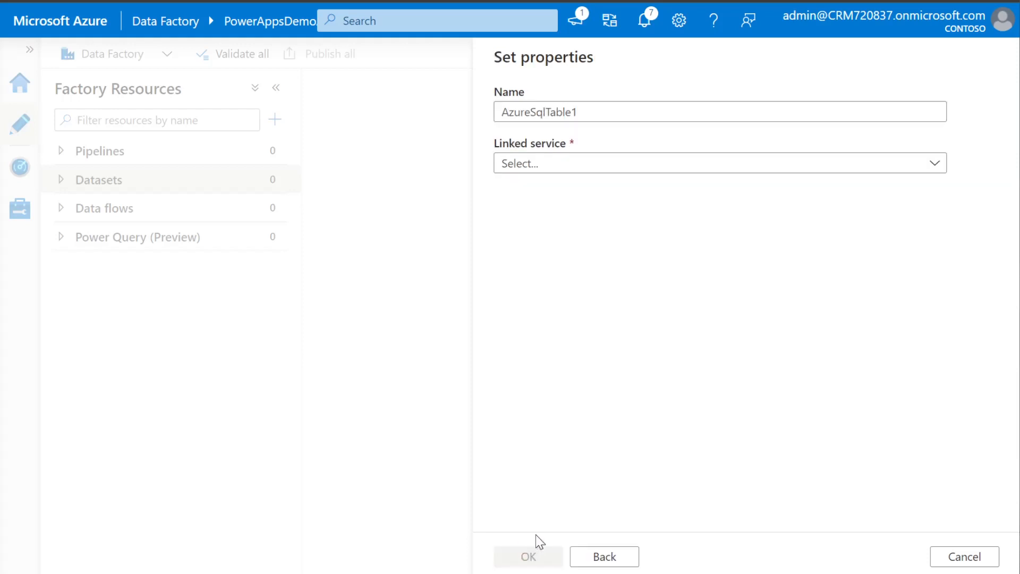
# Name the dataset AzureSqlLesson, link it to AzureSqlDatabasePADemo with table dbo.Lesson, and create it
pyautogui.moveTo(578, 113); pyautogui.dragTo(550, 113)
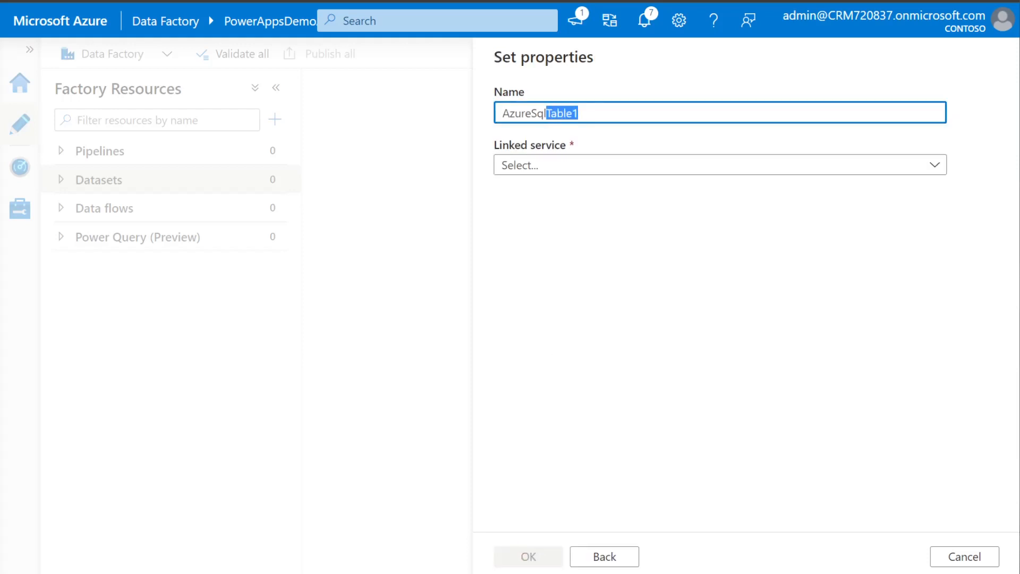
pyautogui.write('Lesson')
pyautogui.click(577, 167)
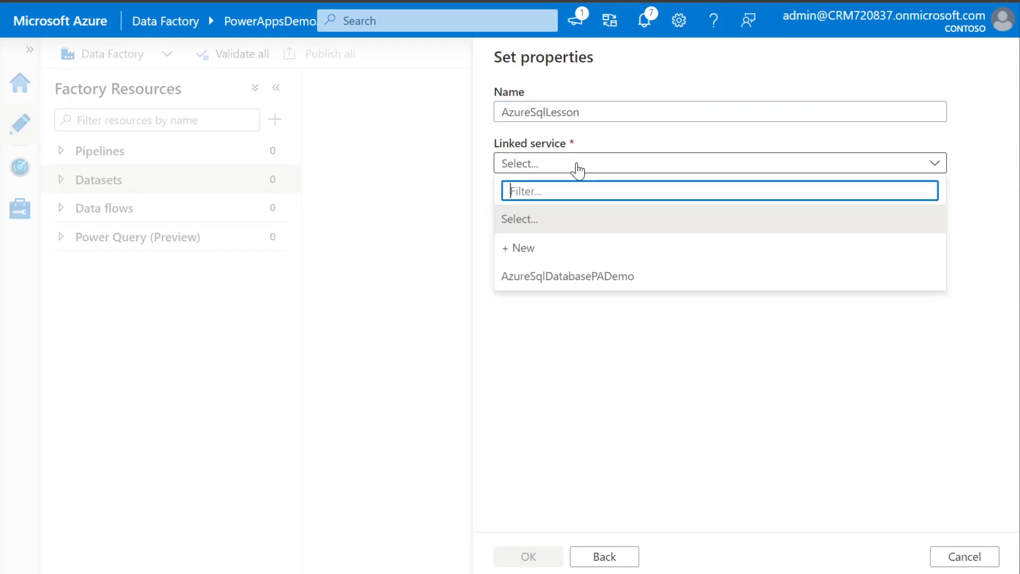
pyautogui.click(596, 276)
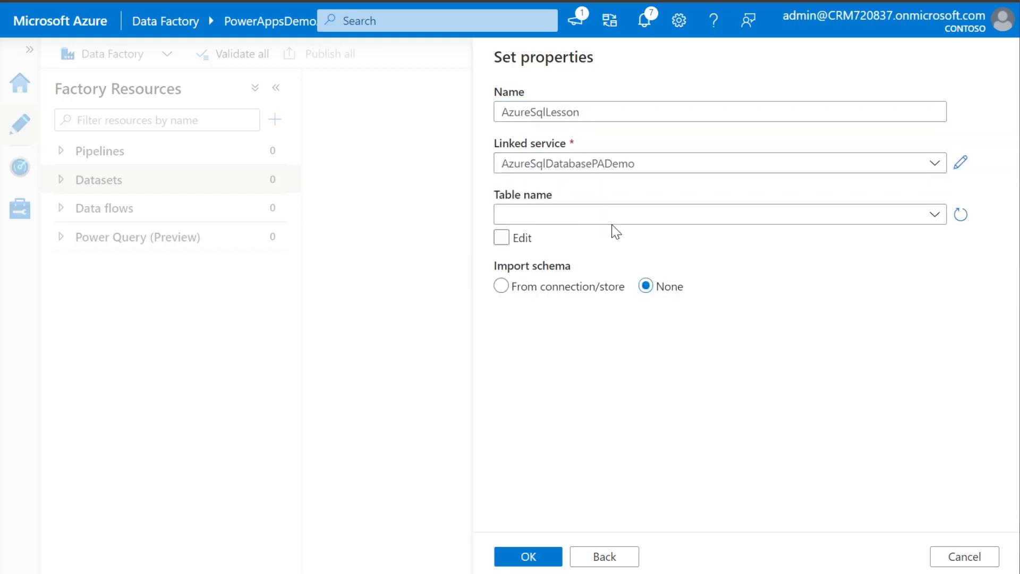
pyautogui.click(933, 219)
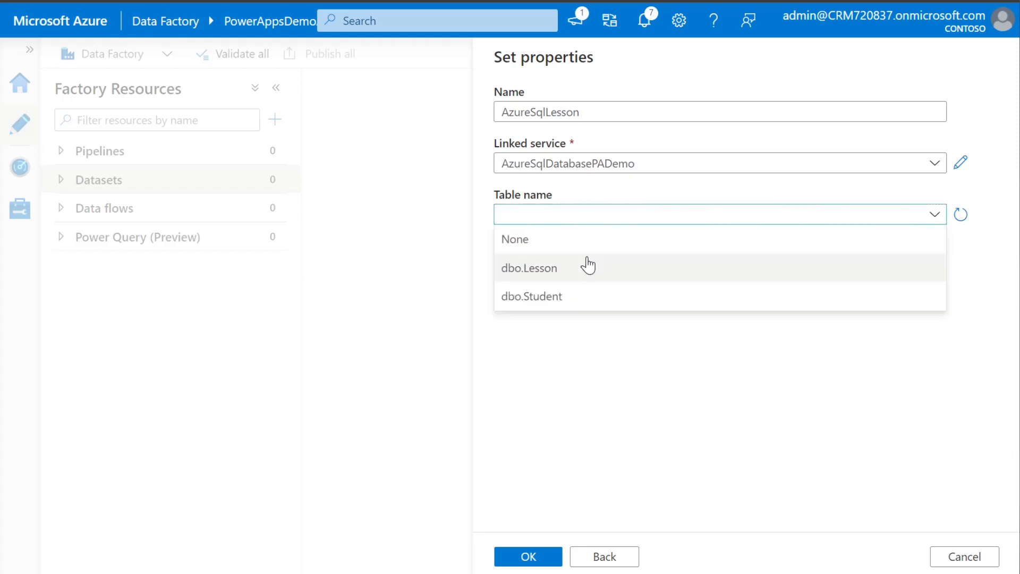
pyautogui.click(550, 271)
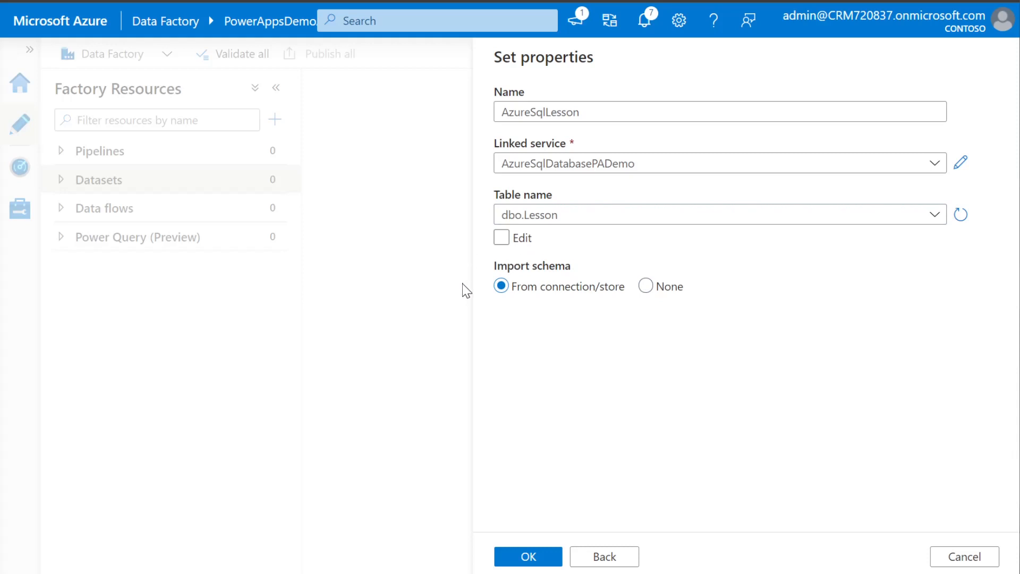
pyautogui.click(526, 555)
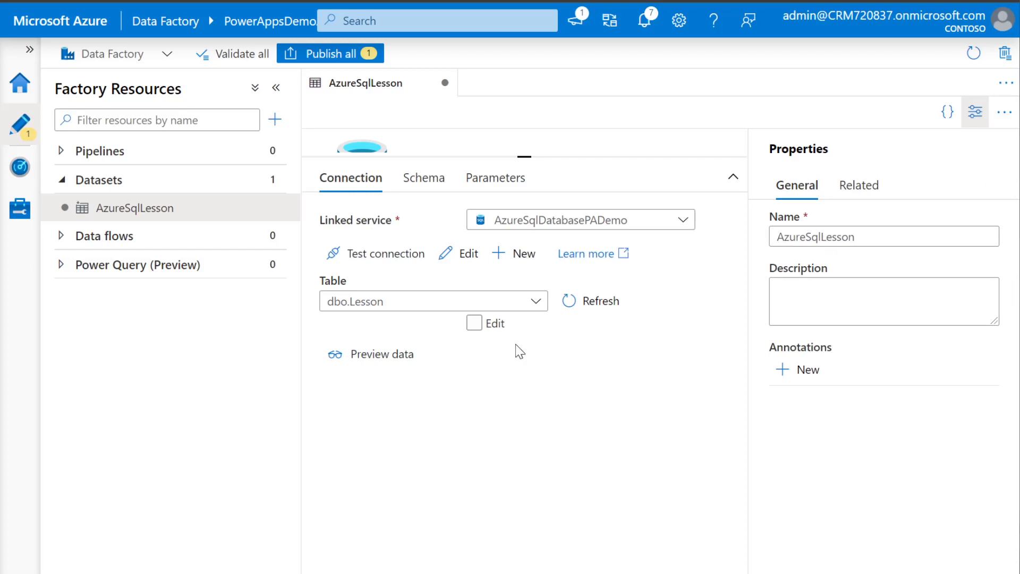
# Preview AzureSqlLesson's three lessons, confirm its connection test succeeds, and open the dataset actions menu
pyautogui.click(405, 355)
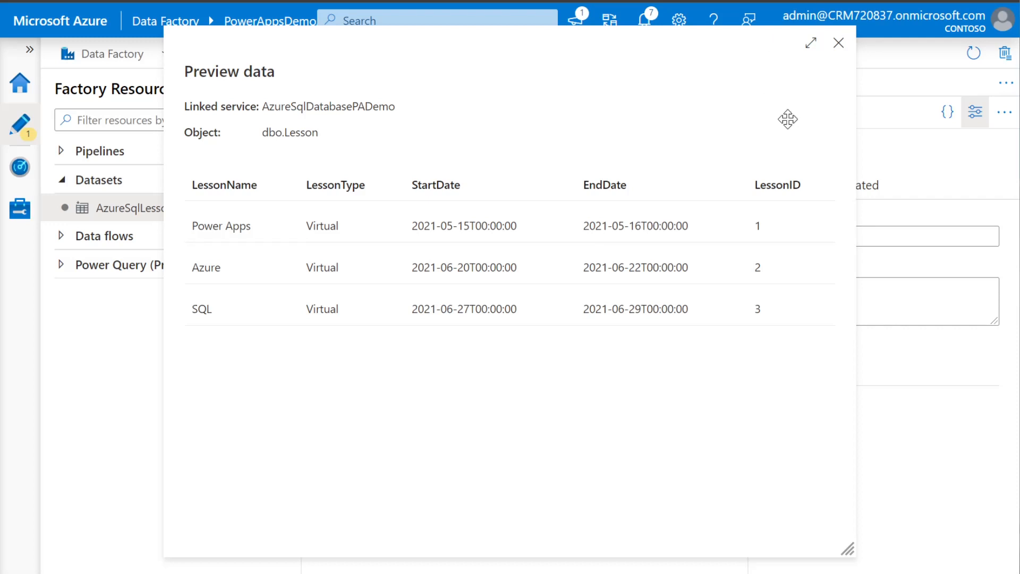
pyautogui.click(838, 43)
pyautogui.click(377, 252)
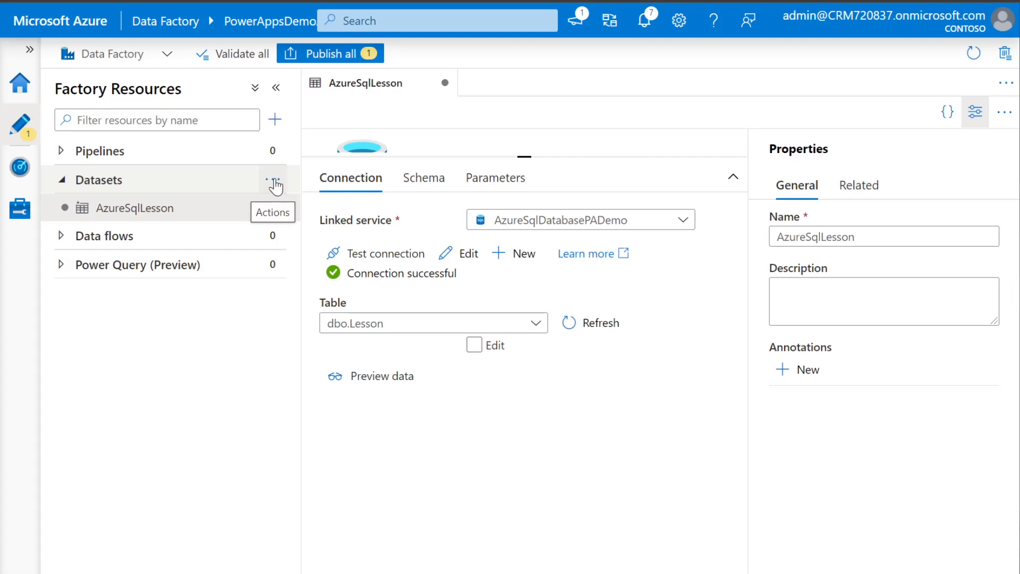
pyautogui.click(276, 185)
# Create a new Common Data Service for Apps dataset named CDSLesson
pyautogui.click(279, 207)
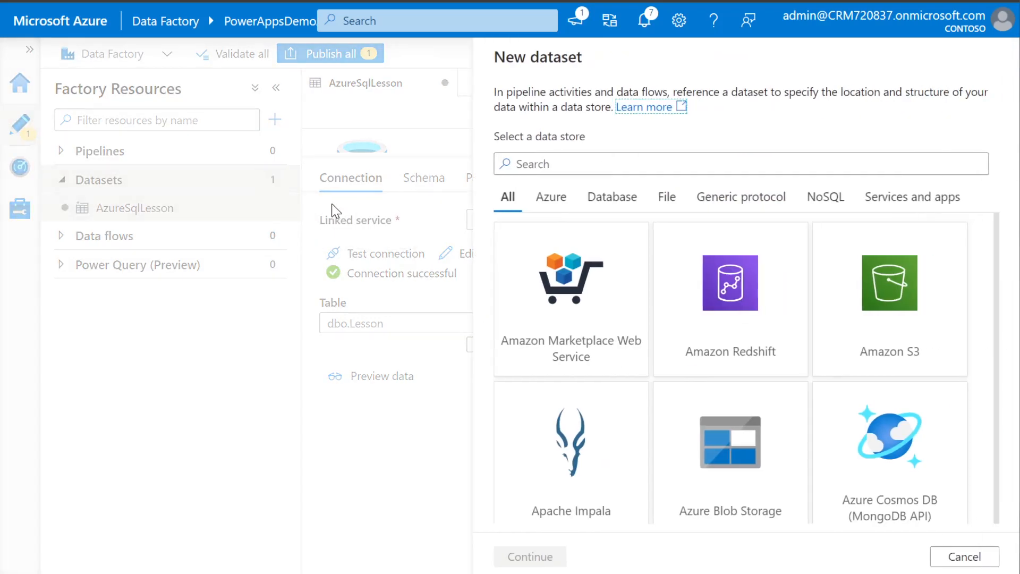
pyautogui.write('xo')
pyautogui.press('BackSpace')
pyautogui.press('BackSpace')
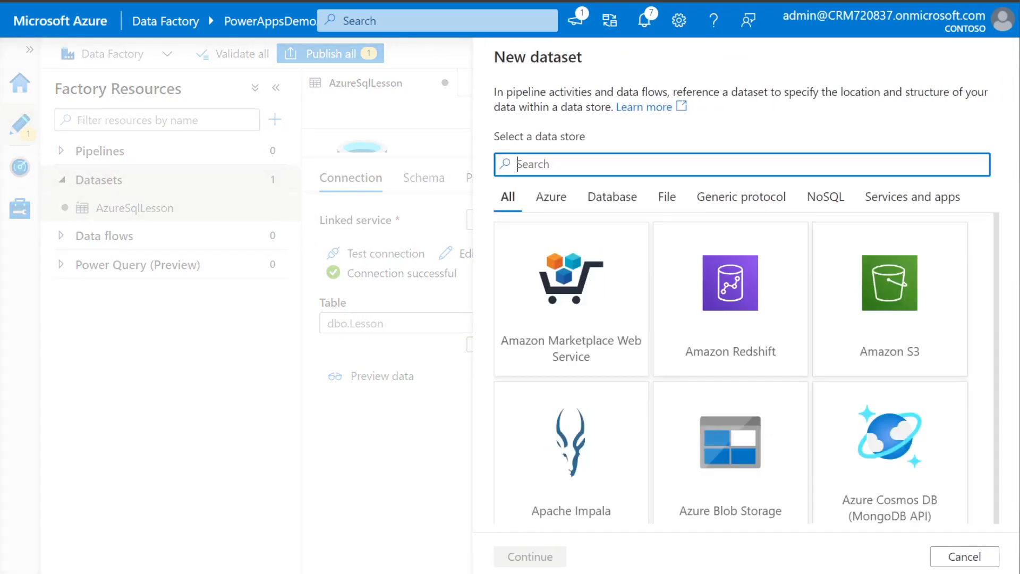
pyautogui.write('common')
pyautogui.click(540, 323)
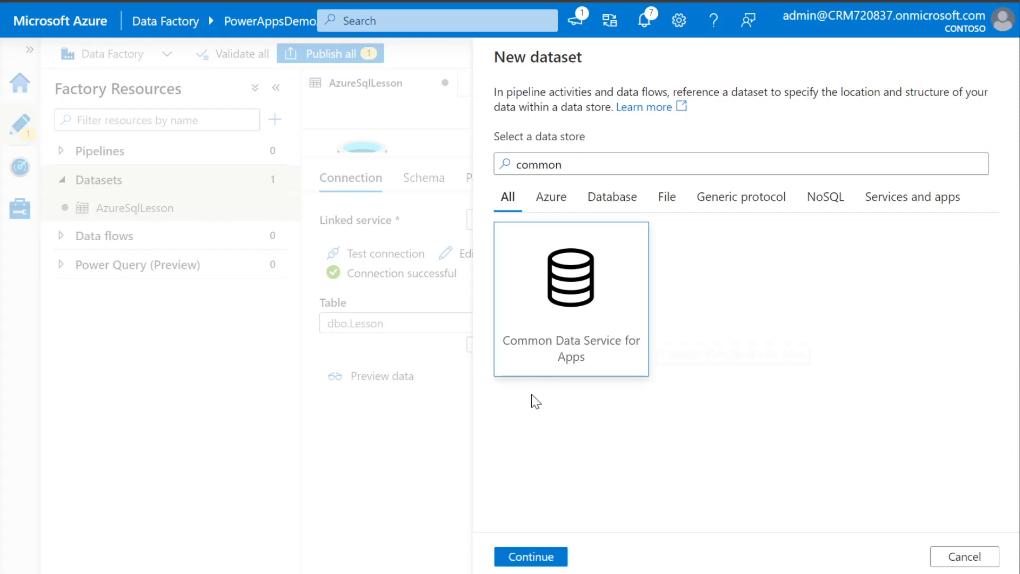
pyautogui.click(528, 556)
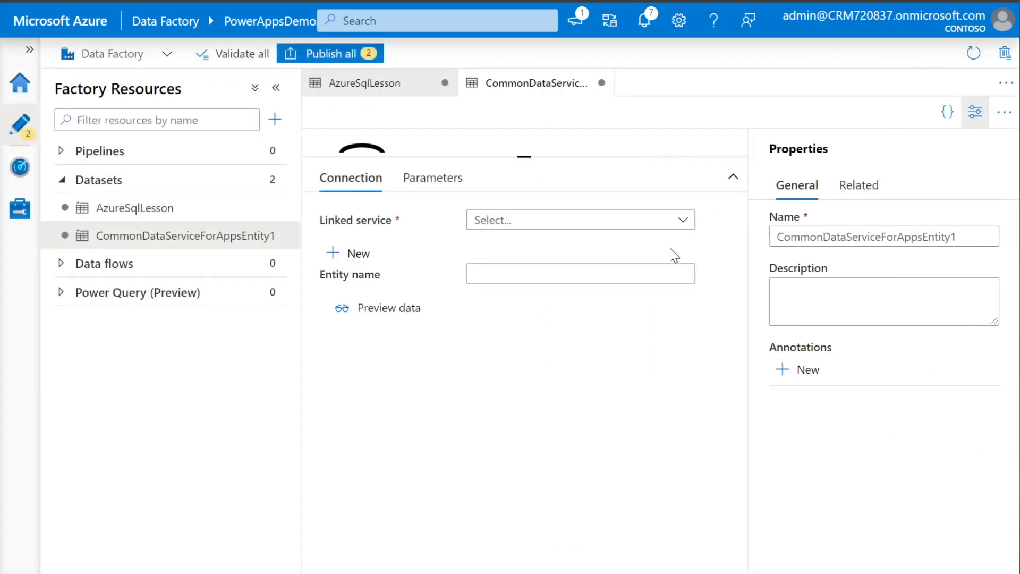
pyautogui.click(957, 237)
pyautogui.moveTo(958, 237); pyautogui.dragTo(784, 238)
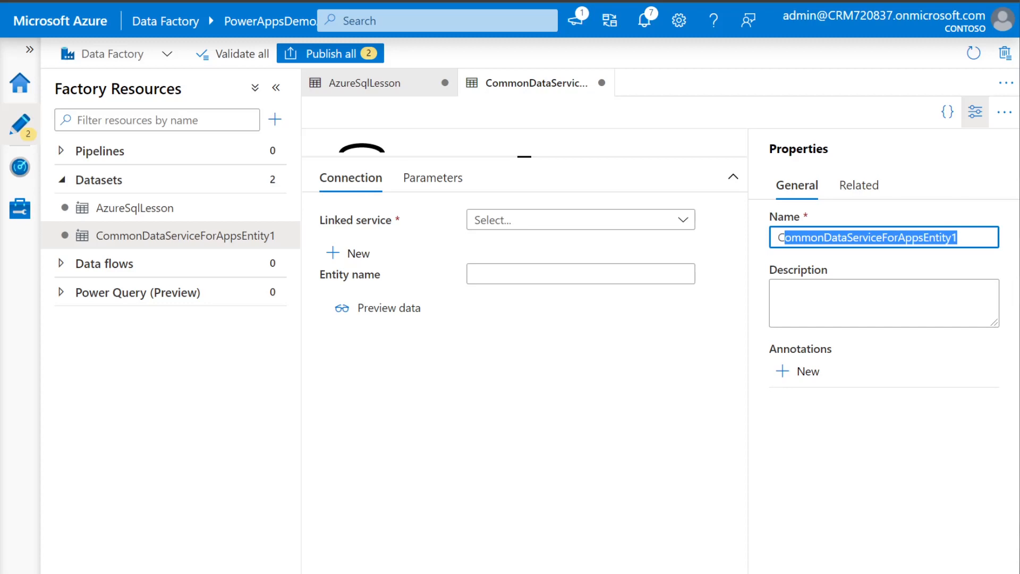
pyautogui.write('DSLesson')
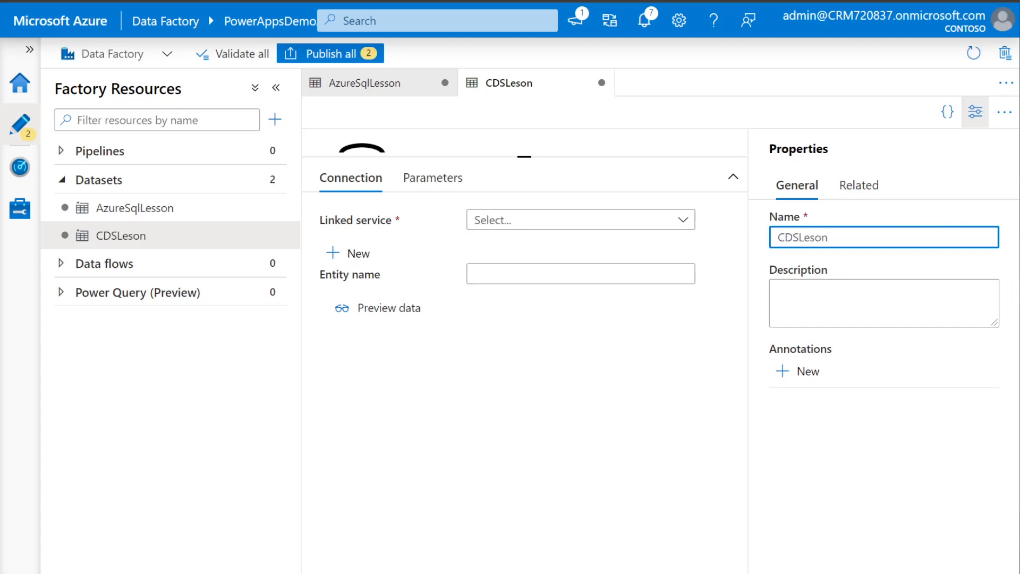
# Link the dataset to CDSPowerAppsDemo and select the Lesson entity
pyautogui.click(569, 222)
pyautogui.click(587, 305)
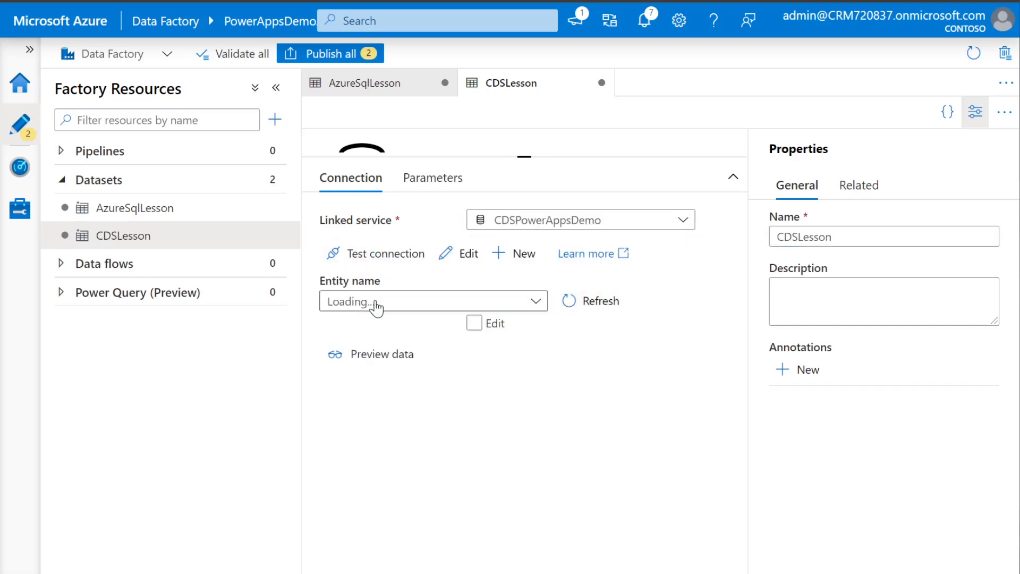
pyautogui.click(538, 304)
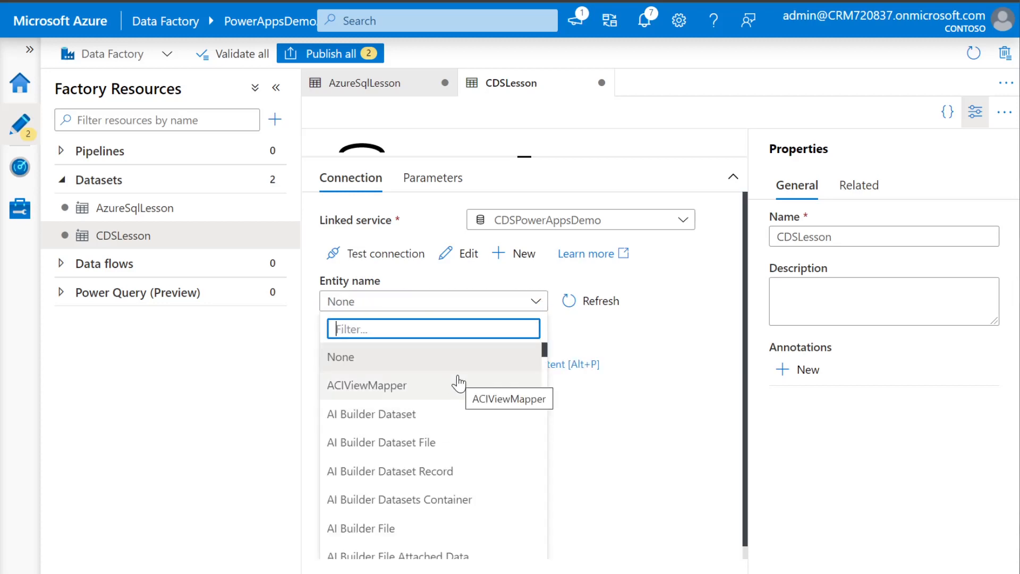
pyautogui.write('lesso9n')
pyautogui.press('BackSpace')
pyautogui.press('BackSpace')
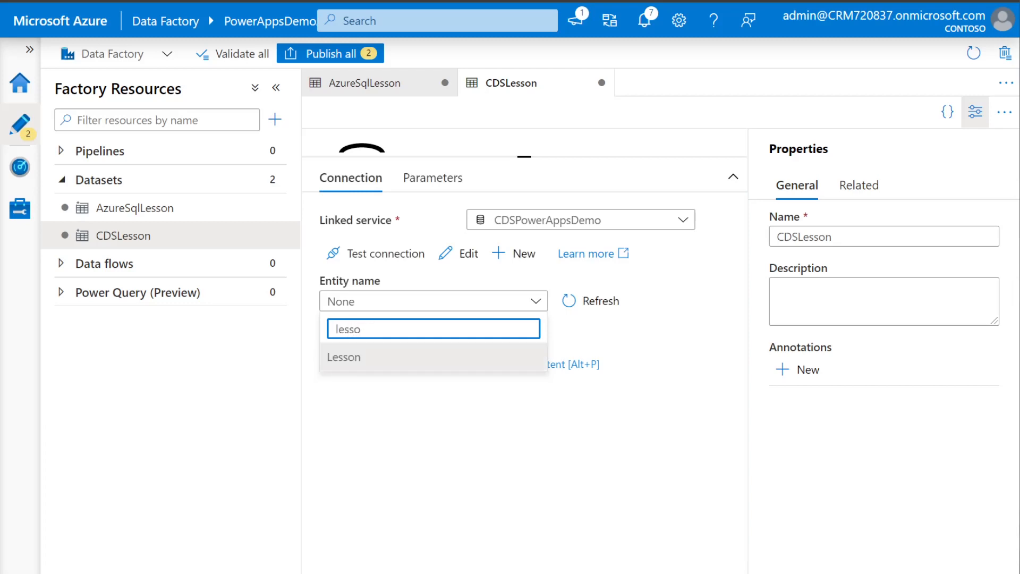
pyautogui.click(428, 356)
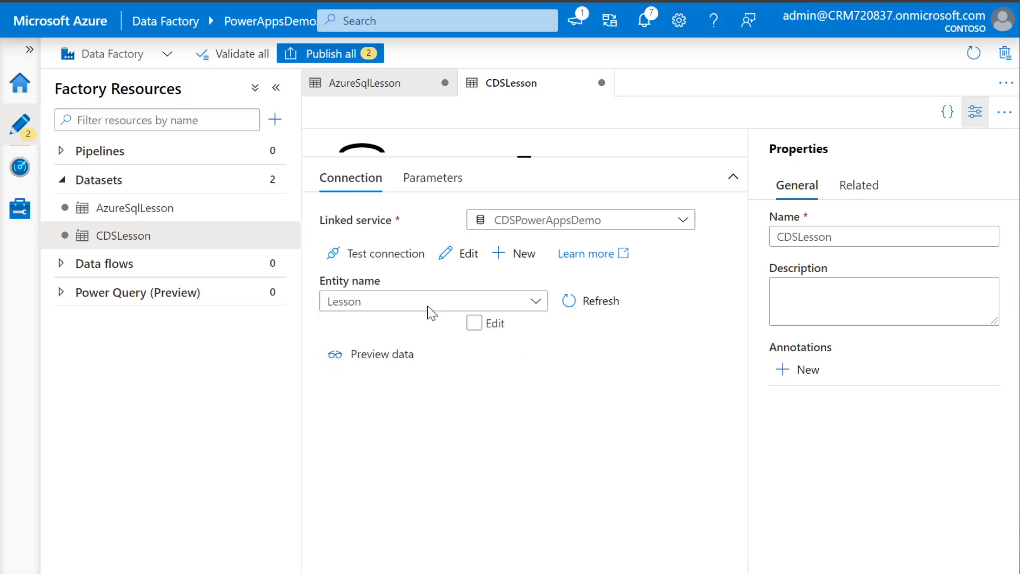
# Confirm CDSLesson connects successfully and preview its aps_lesson columns
pyautogui.click(390, 256)
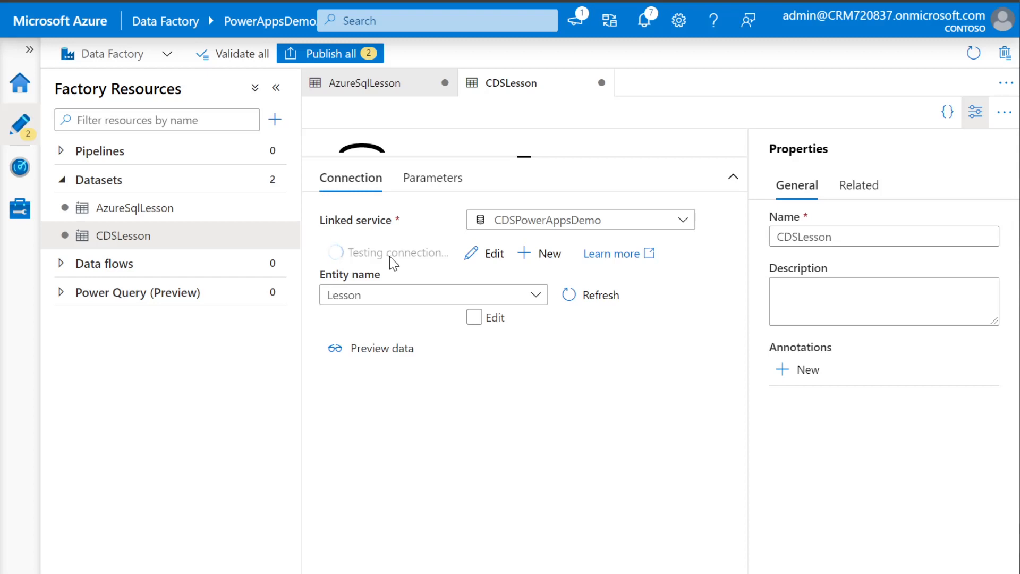
pyautogui.click(381, 379)
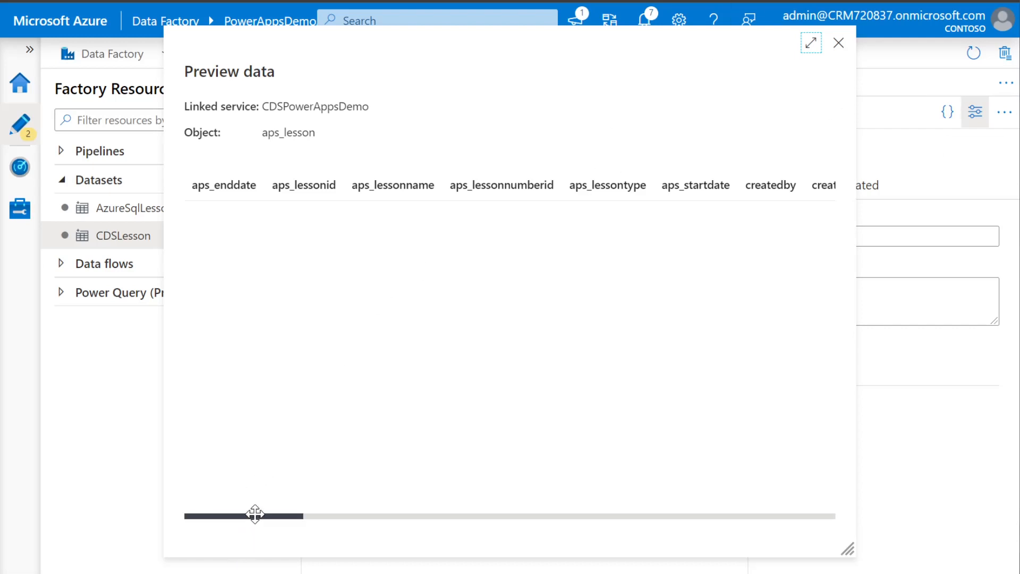
pyautogui.moveTo(255, 515); pyautogui.dragTo(208, 550)
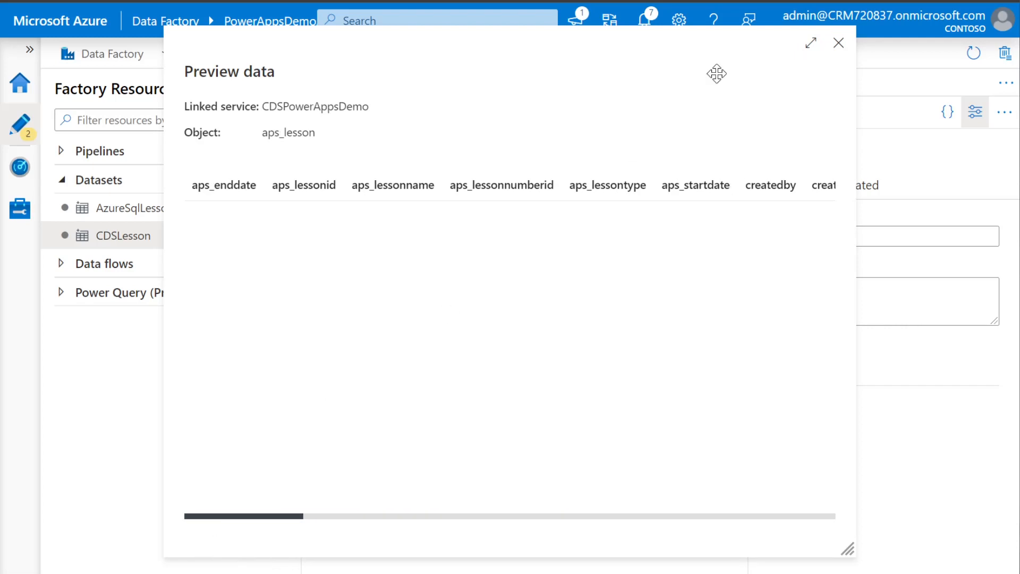
pyautogui.click(839, 43)
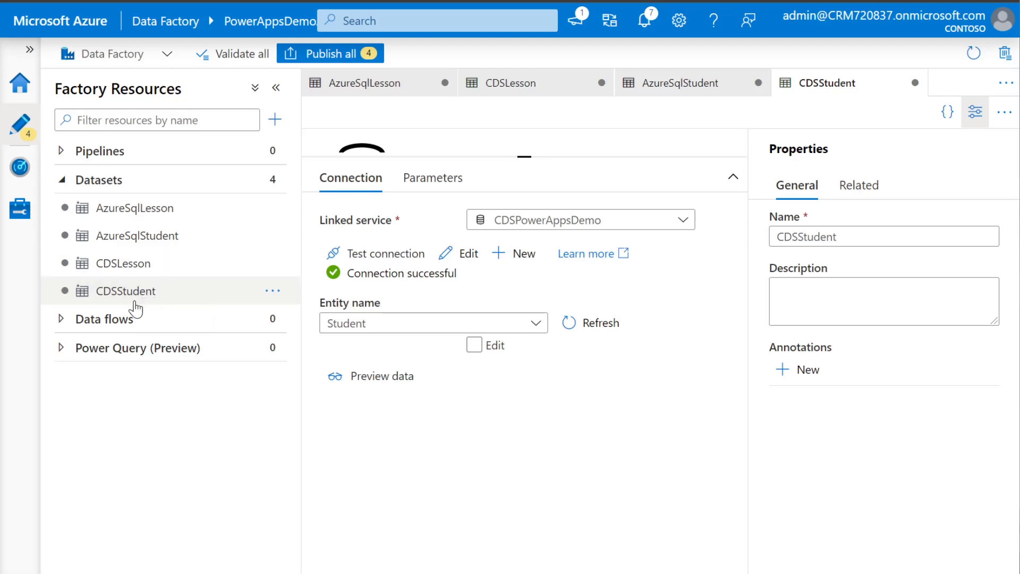
# Review the CDSStudent and AzureSqlStudent datasets, then start another new dataset
pyautogui.click(126, 299)
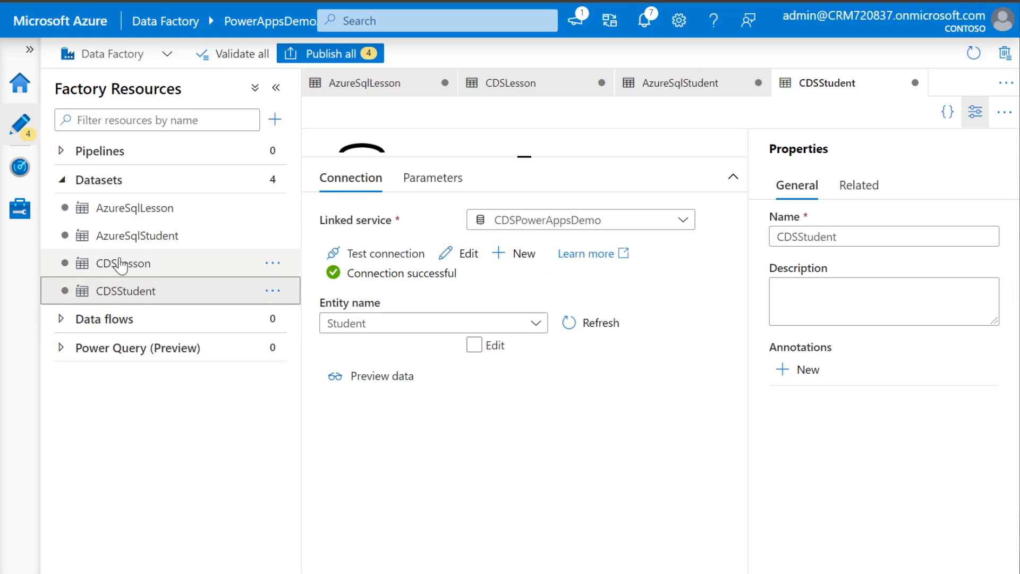
pyautogui.click(145, 239)
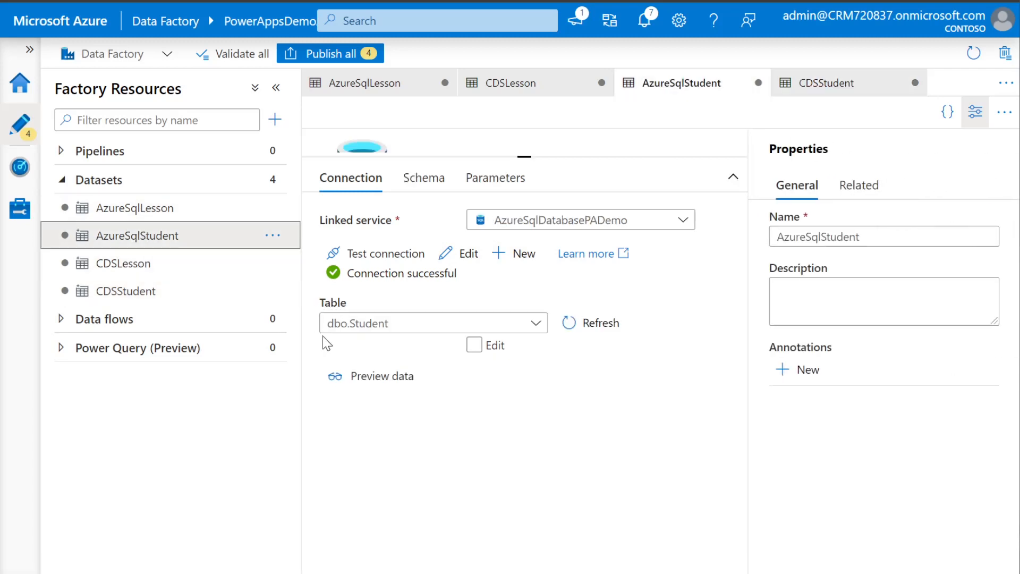
pyautogui.click(272, 186)
pyautogui.click(289, 207)
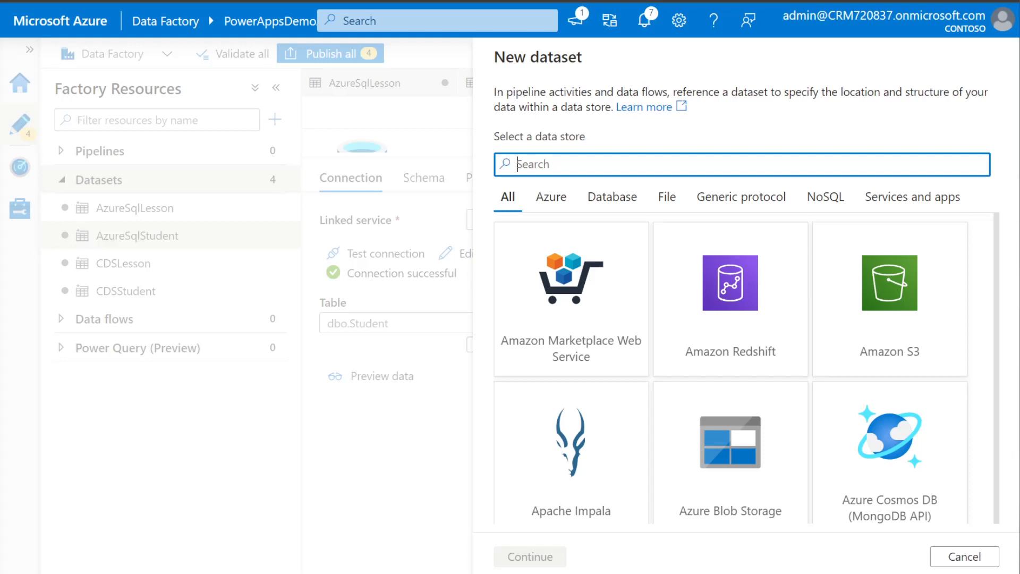
# Create CDSLookup, a Common Data Service for Apps dataset on CDSPowerAppsDemo, and review pending changes
pyautogui.write('common')
pyautogui.click(599, 321)
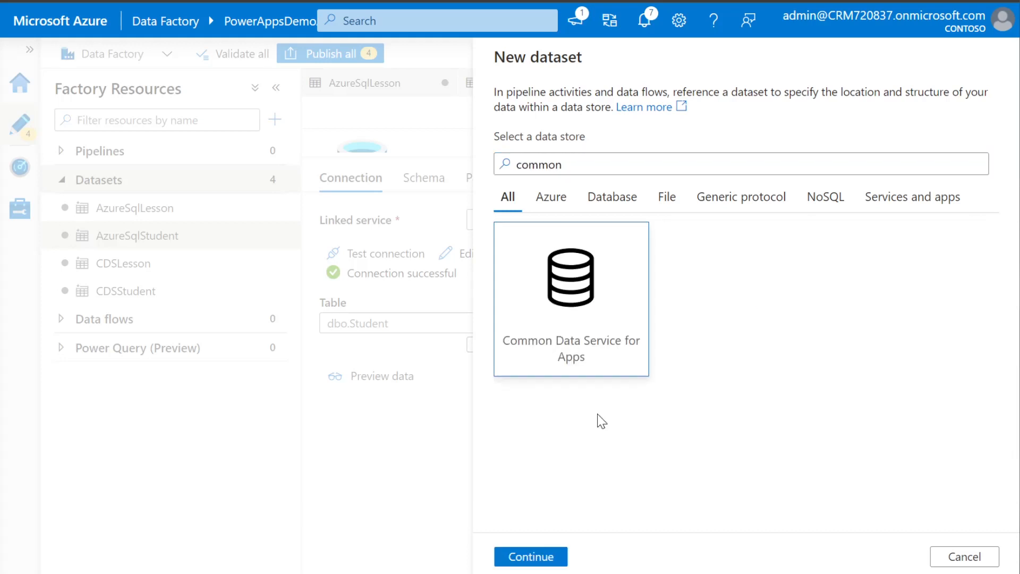
pyautogui.click(554, 555)
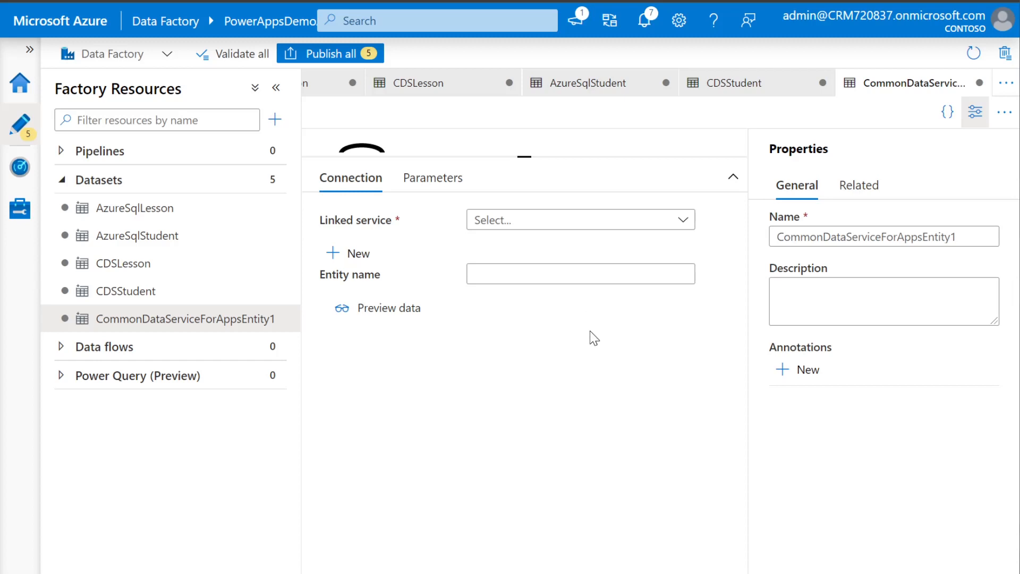
pyautogui.moveTo(958, 238); pyautogui.dragTo(785, 237)
pyautogui.write('DSLookup')
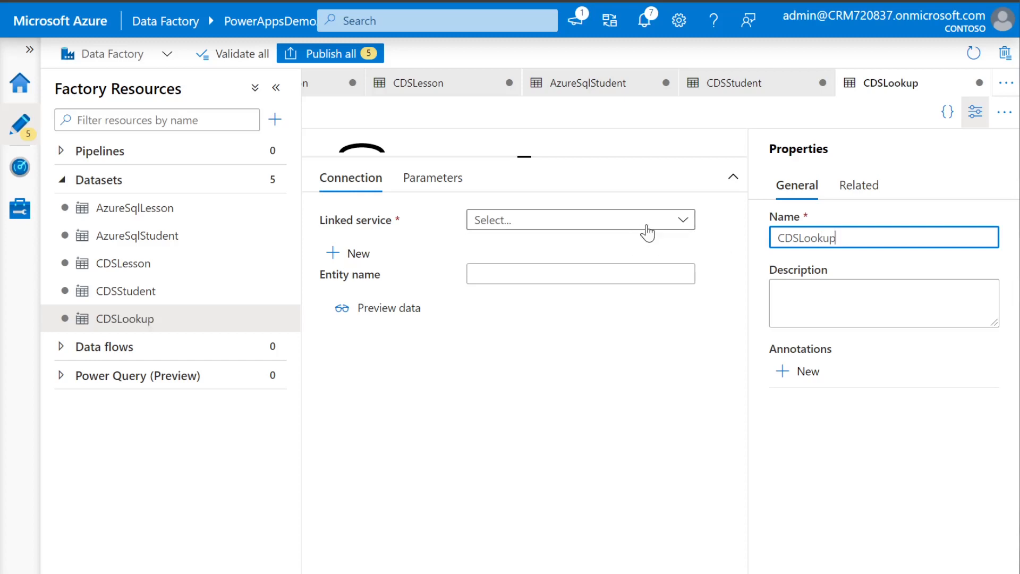
pyautogui.click(682, 220)
pyautogui.click(614, 304)
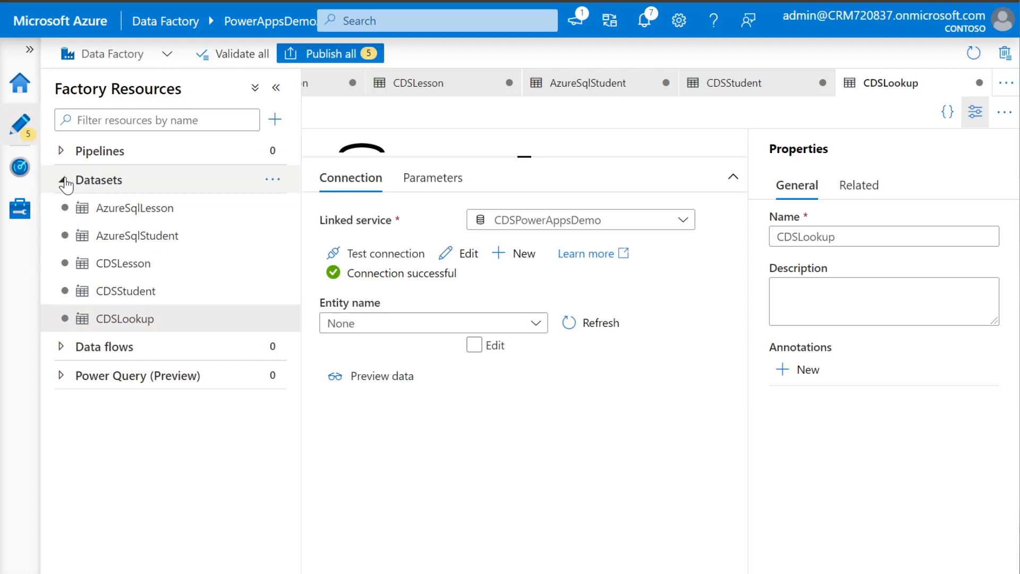
pyautogui.click(331, 55)
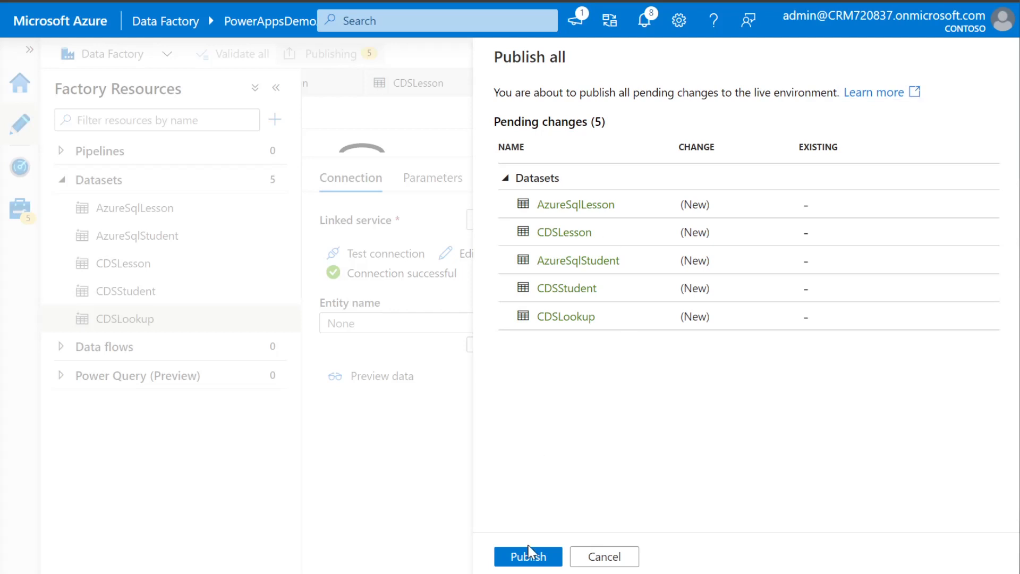
# Publish CDSLookup and the other four pending datasets, then bring up the pipeline options
pyautogui.click(529, 556)
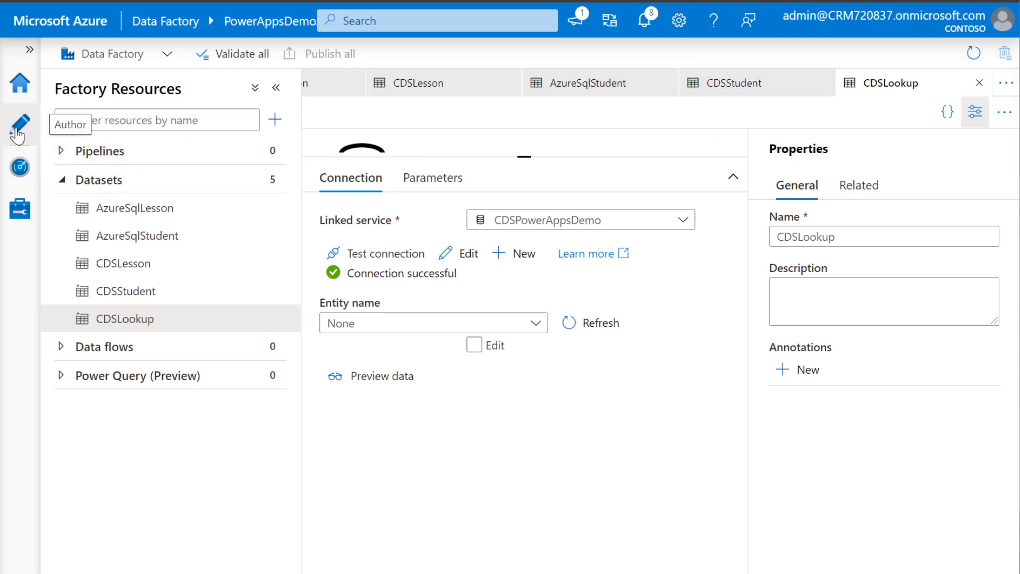
pyautogui.click(273, 151)
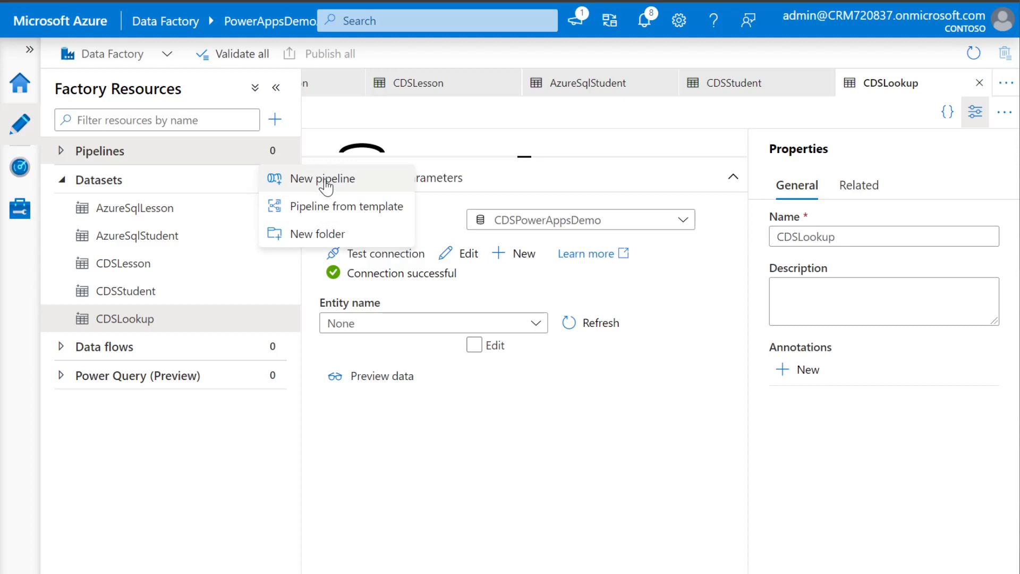
# Create a new pipeline and place a Copy data activity on its canvas
pyautogui.click(325, 180)
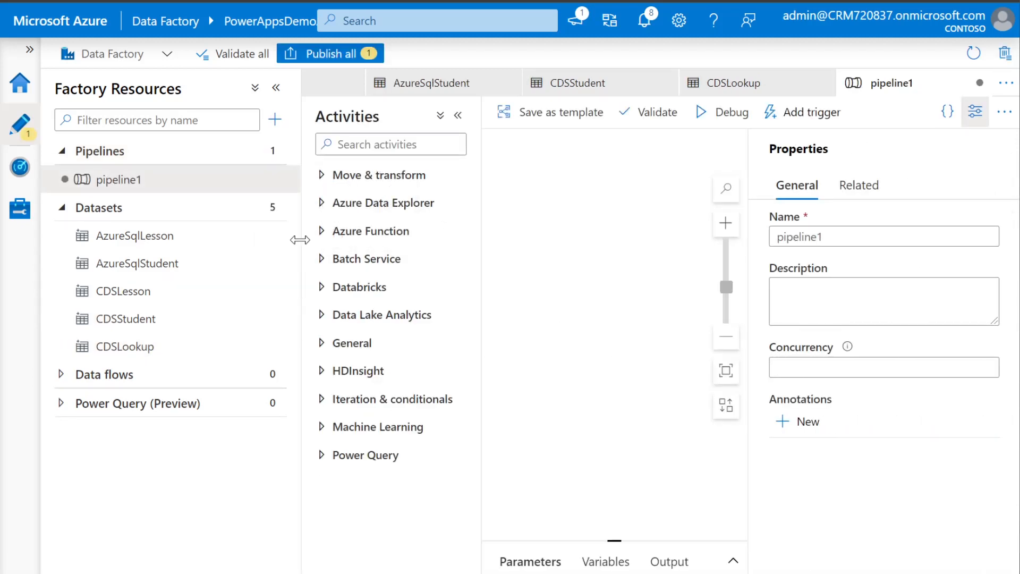
pyautogui.moveTo(300, 235); pyautogui.dragTo(192, 239)
pyautogui.click(284, 178)
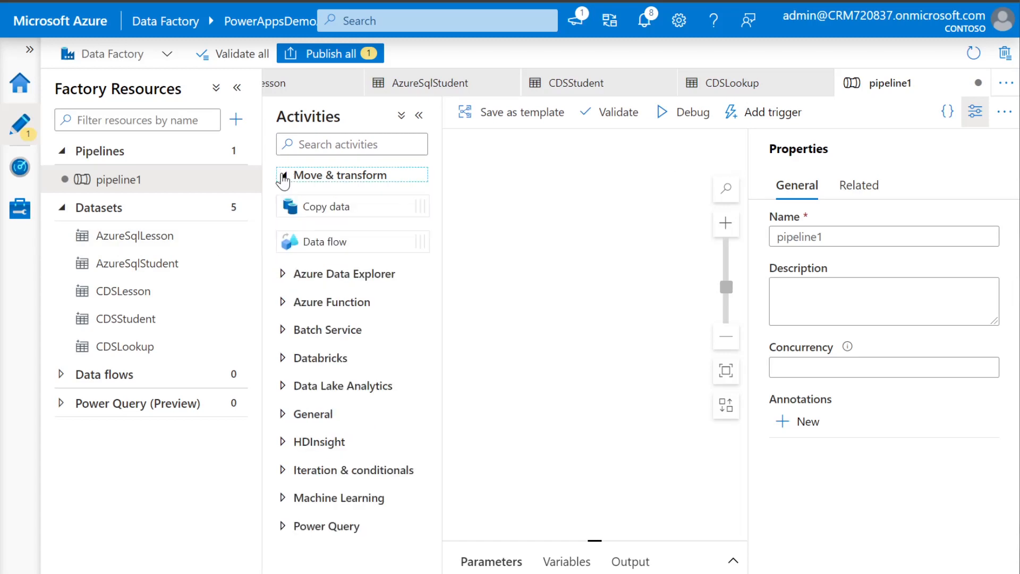
pyautogui.moveTo(344, 206); pyautogui.dragTo(538, 203)
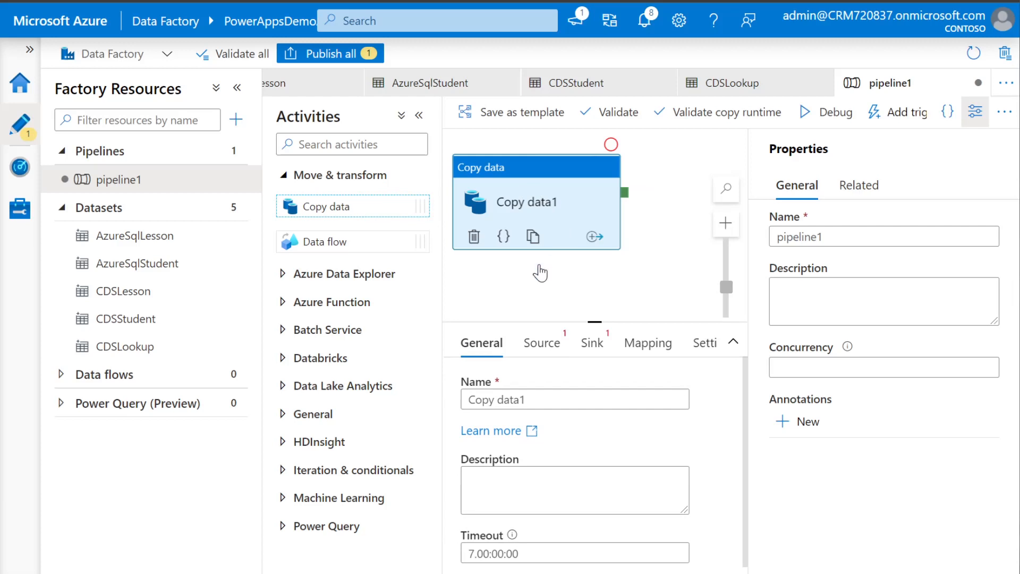
# Name the pipeline PL_CopyLesson and the copy activity CopyLesson
pyautogui.moveTo(827, 237); pyautogui.dragTo(764, 237)
pyautogui.write('PL')
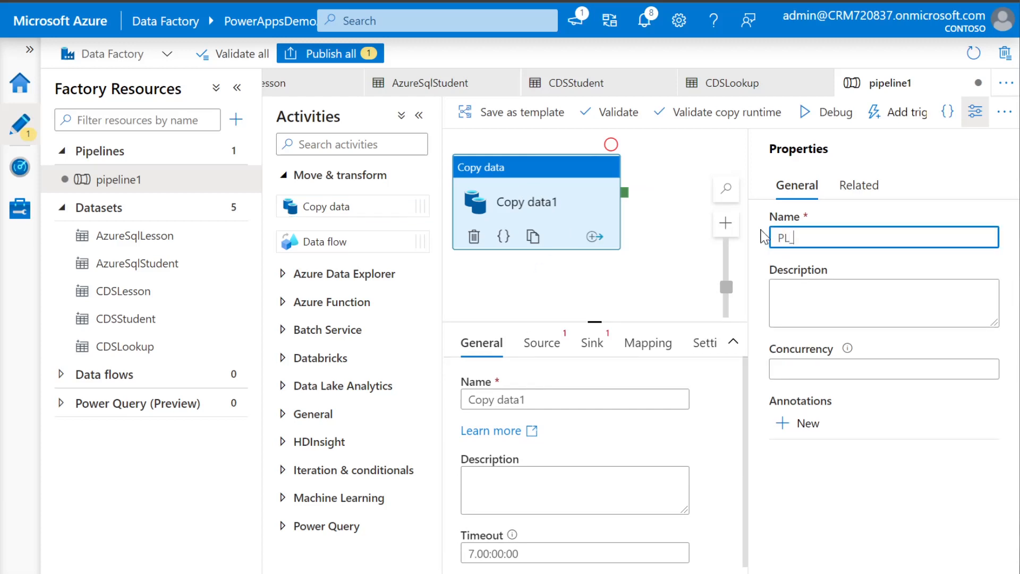
pyautogui.write('_L>')
pyautogui.press('BackSpace')
pyautogui.write('esson')
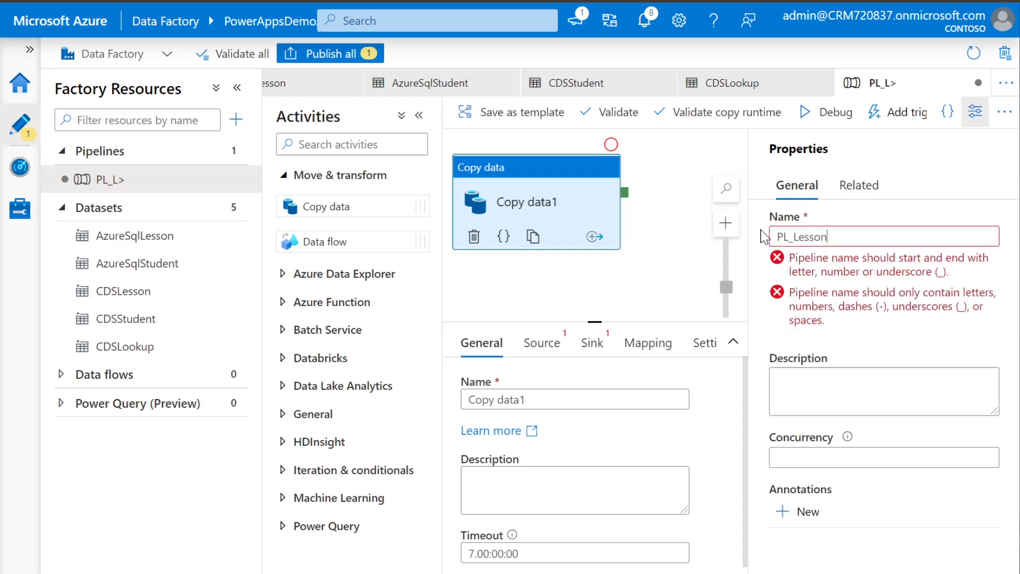
pyautogui.write('COp')
pyautogui.press('BackSpace')
pyautogui.press('BackSpace')
pyautogui.write('opy')
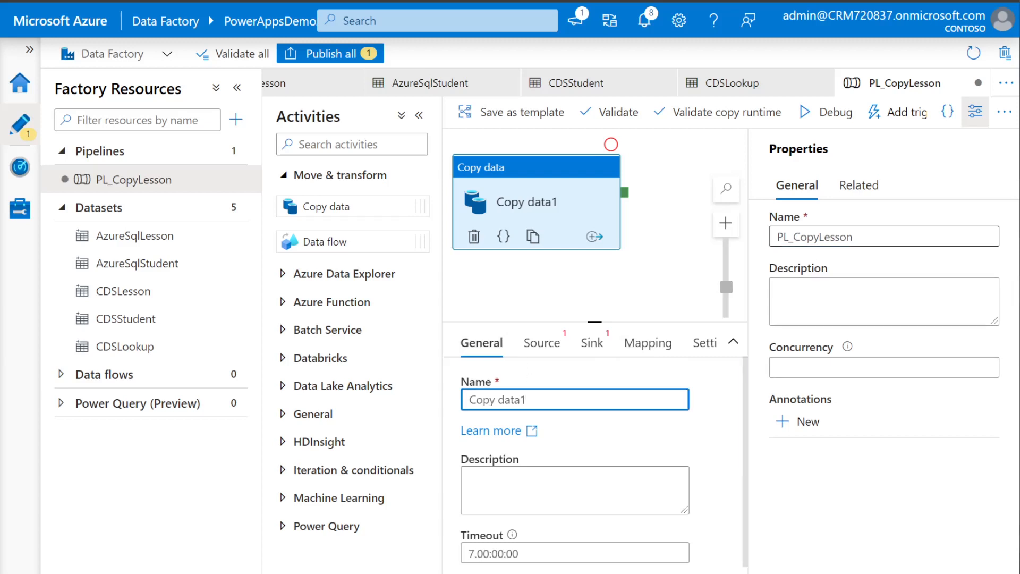
pyautogui.doubleClick(816, 237)
pyautogui.moveTo(778, 238); pyautogui.dragTo(795, 238)
pyautogui.hotkey('ctrl', 'c')
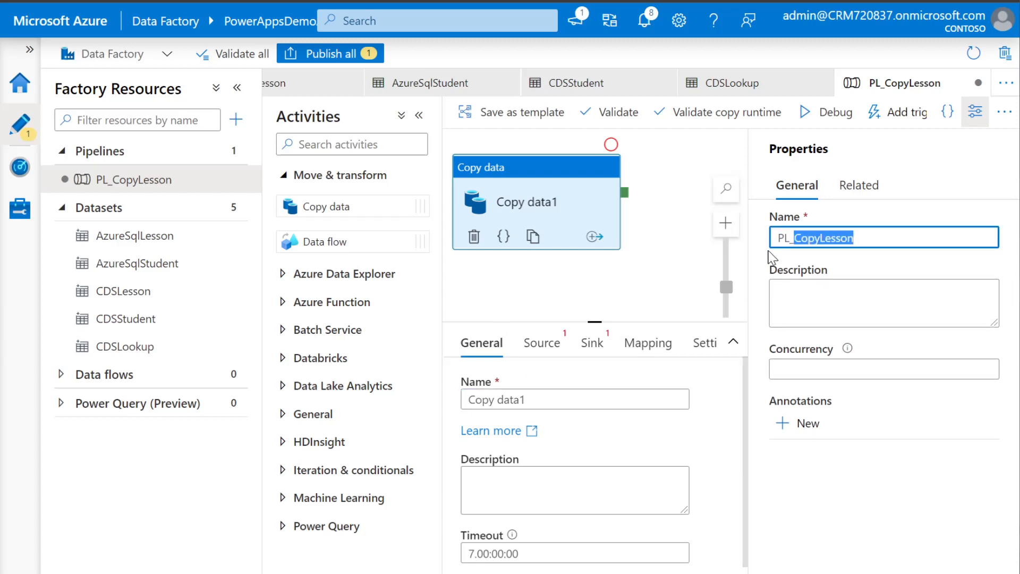
pyautogui.moveTo(528, 399); pyautogui.dragTo(460, 408)
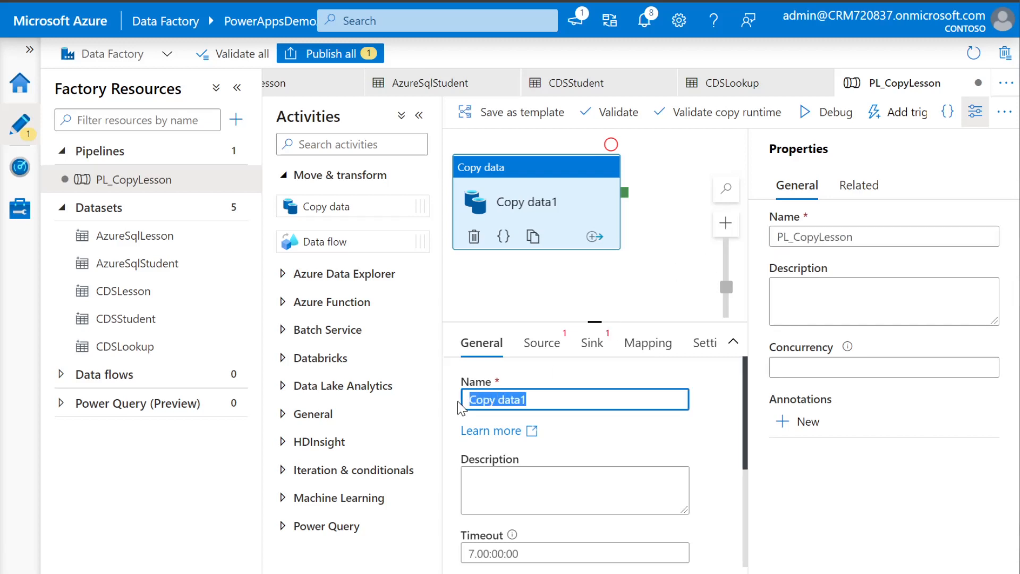
pyautogui.hotkey('ctrl', 'v')
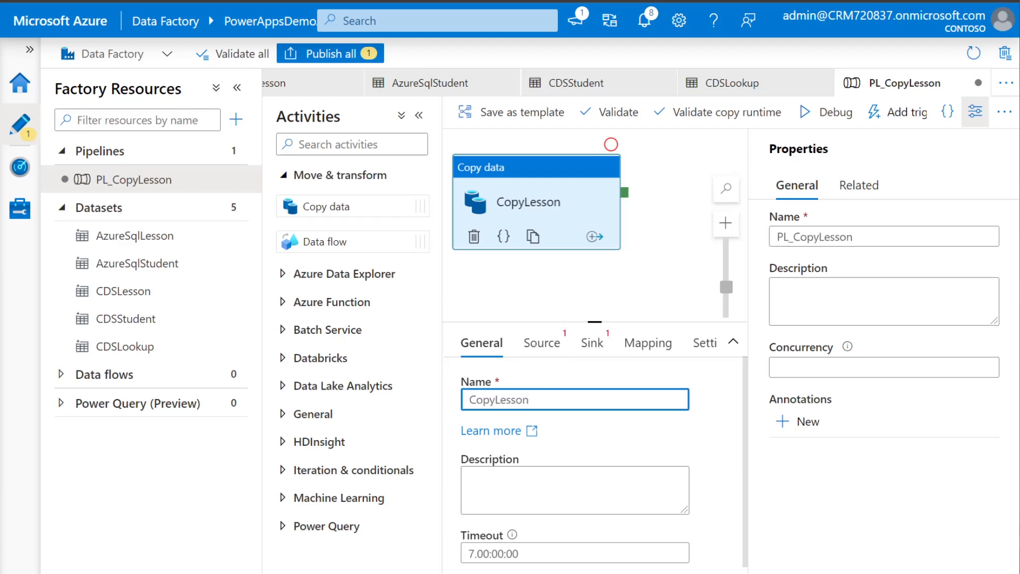
pyautogui.click(542, 342)
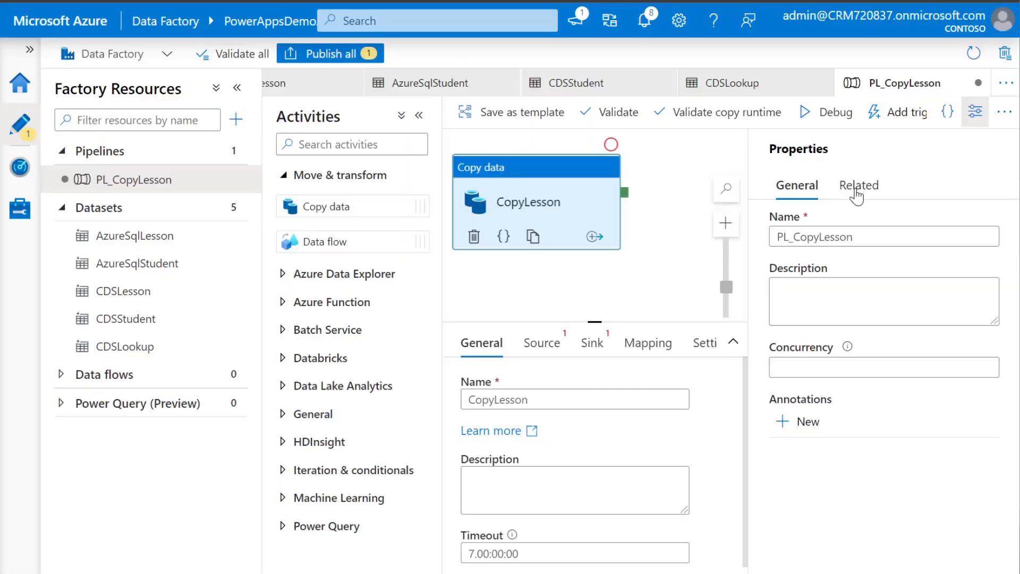
# Set the CopyLesson activity's source dataset to AzureSqlLesson
pyautogui.click(420, 115)
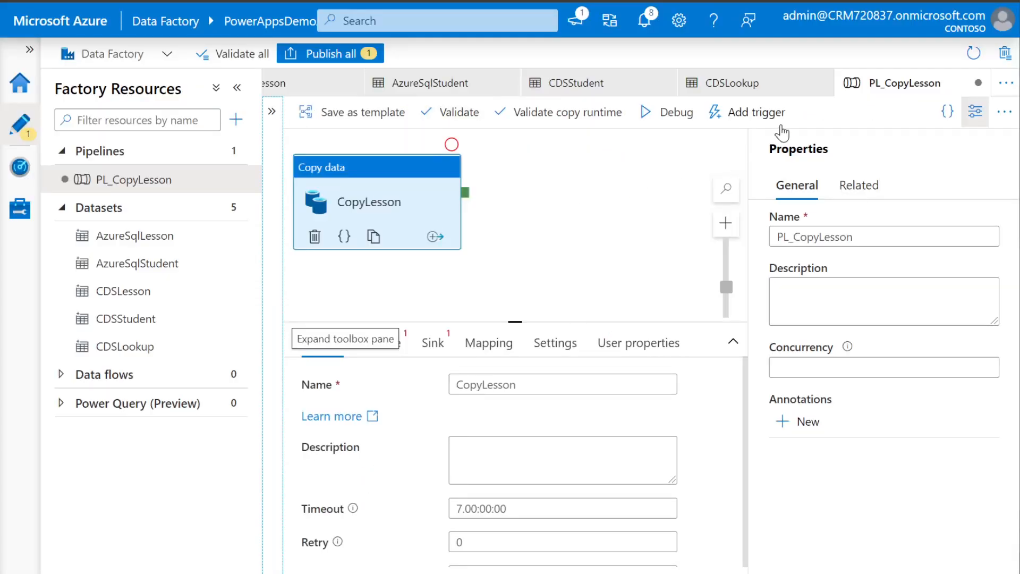
pyautogui.click(975, 113)
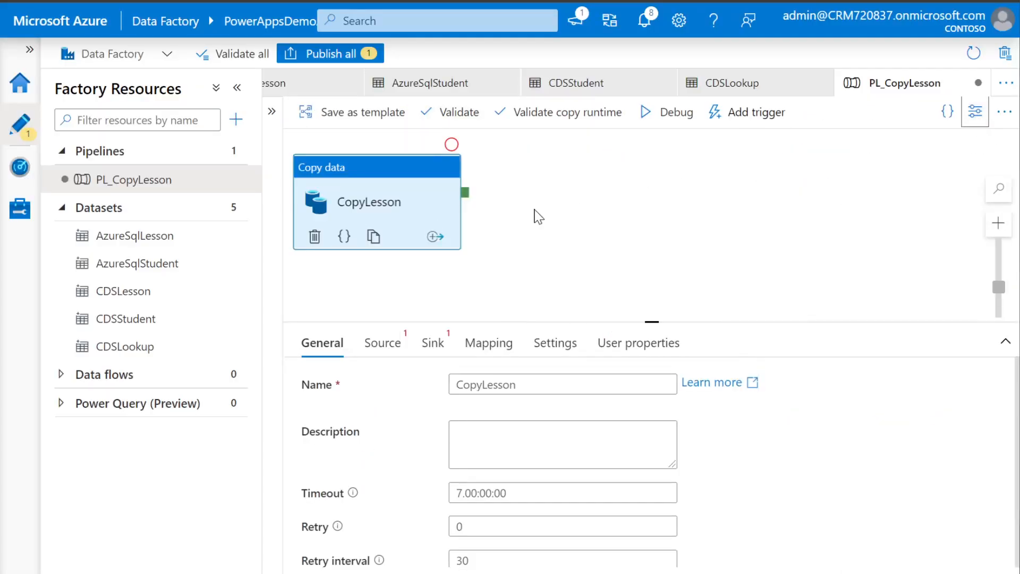
pyautogui.moveTo(418, 194); pyautogui.dragTo(552, 197)
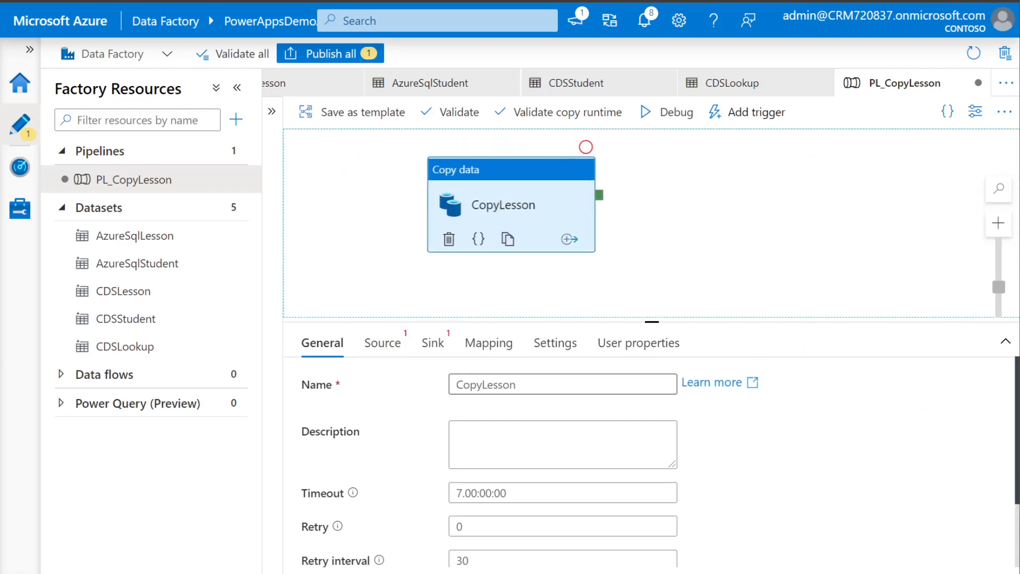
pyautogui.click(383, 344)
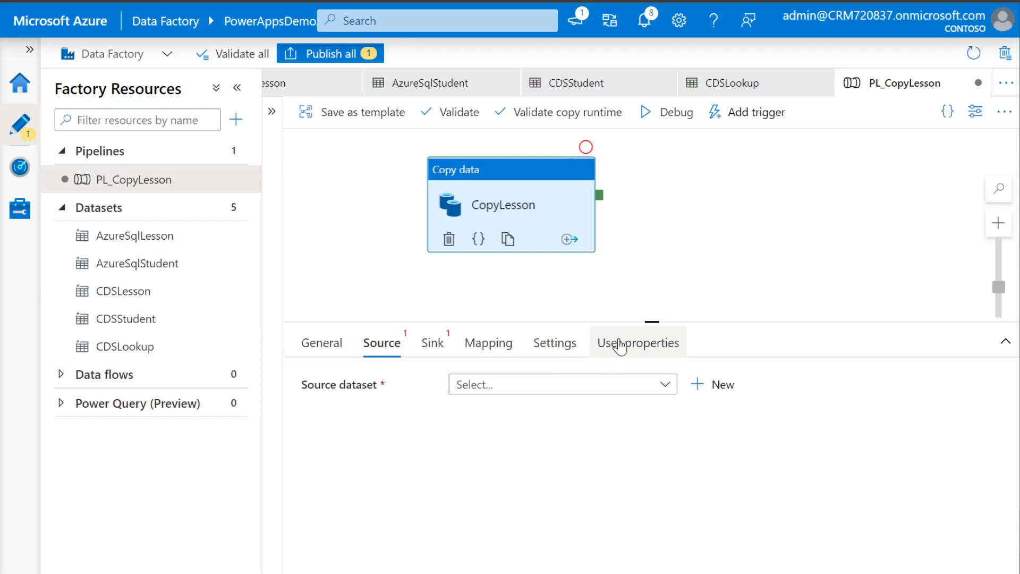
pyautogui.moveTo(650, 321); pyautogui.dragTo(649, 262)
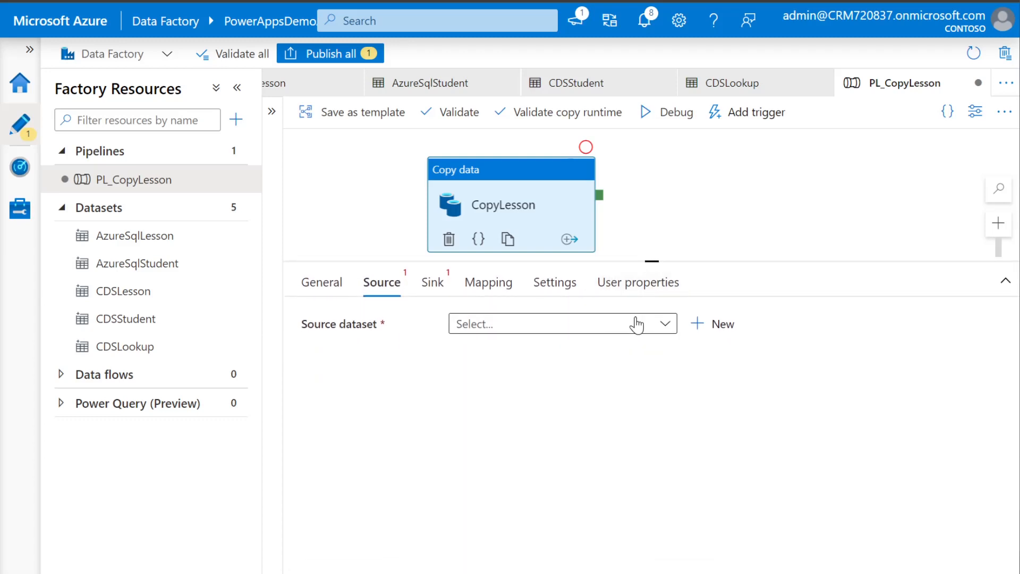
pyautogui.click(664, 325)
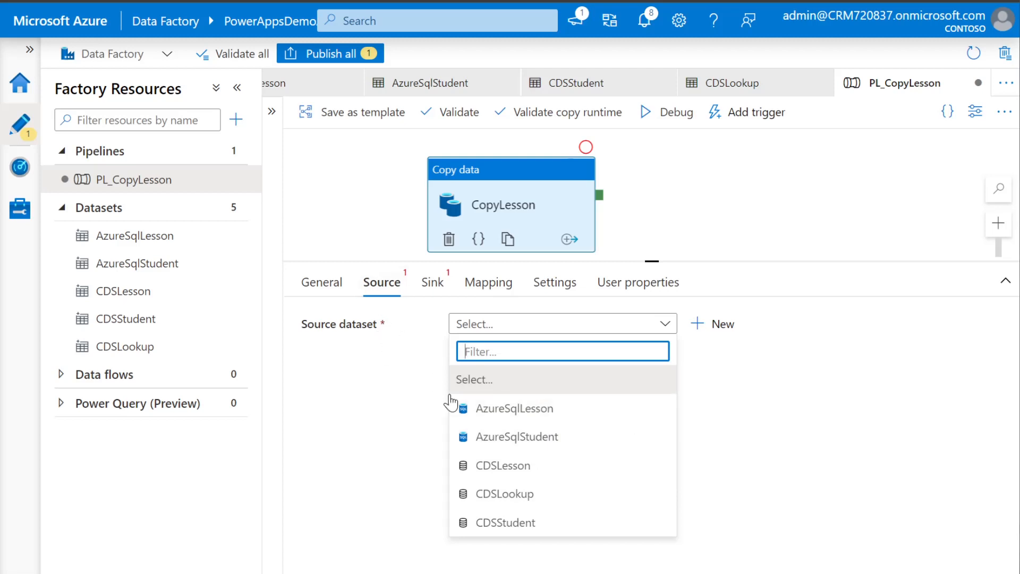
pyautogui.click(523, 414)
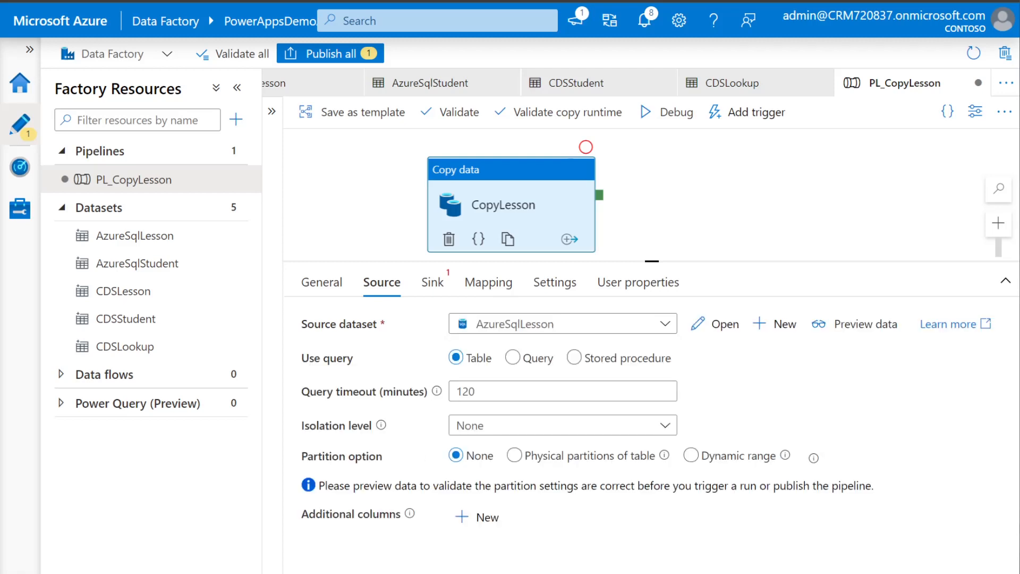
pyautogui.click(432, 283)
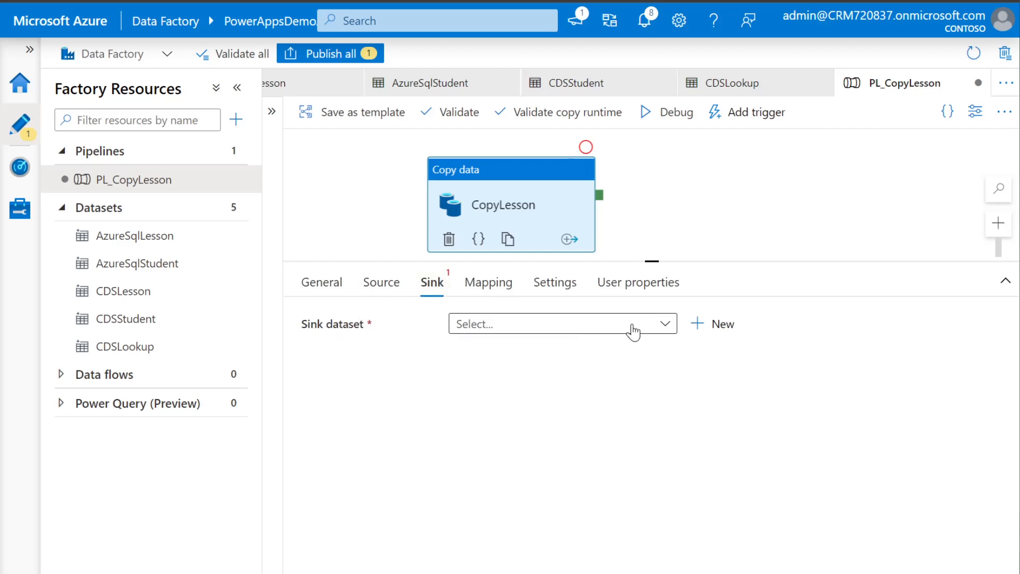
# Set CDSLesson as the sink with alternate key aps_lessonnumberidkey, then publish PL_CopyLesson
pyautogui.click(663, 329)
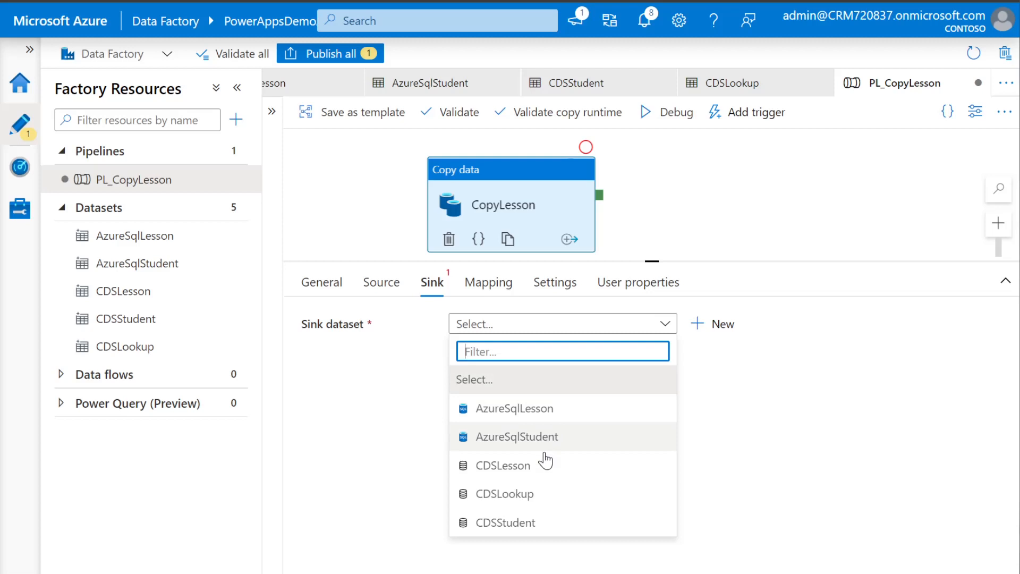
pyautogui.click(522, 467)
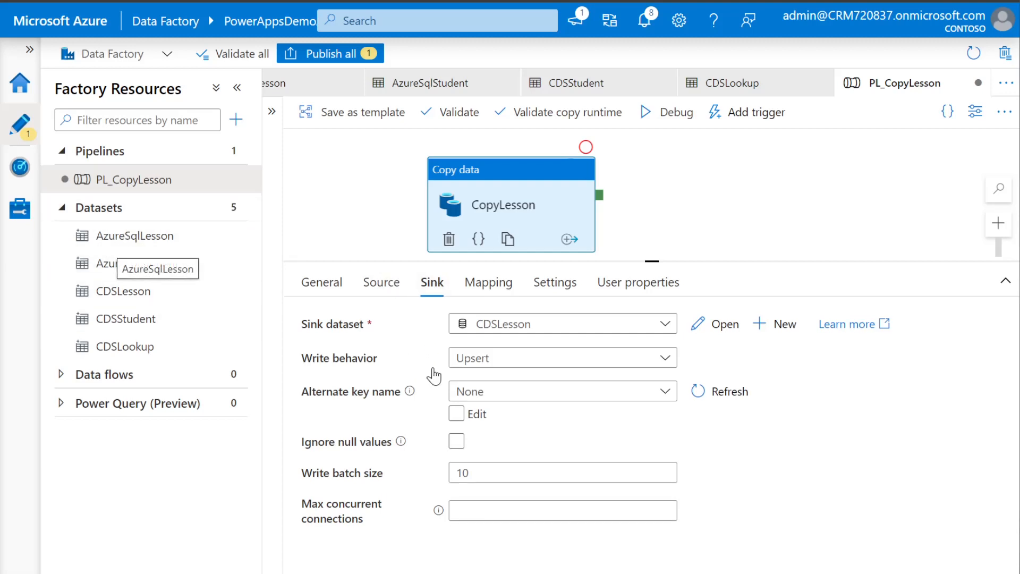
pyautogui.click(662, 396)
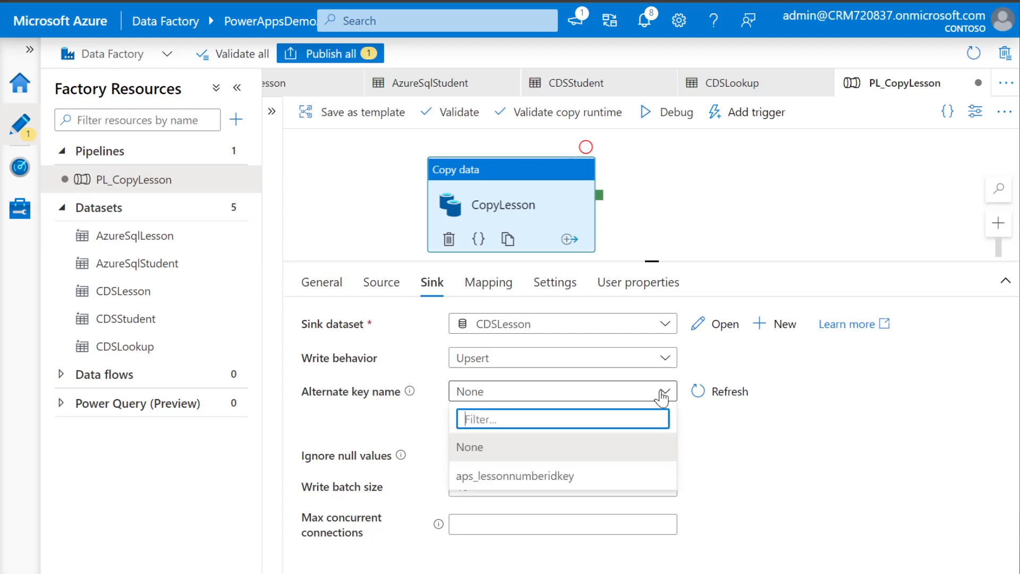
pyautogui.click(552, 478)
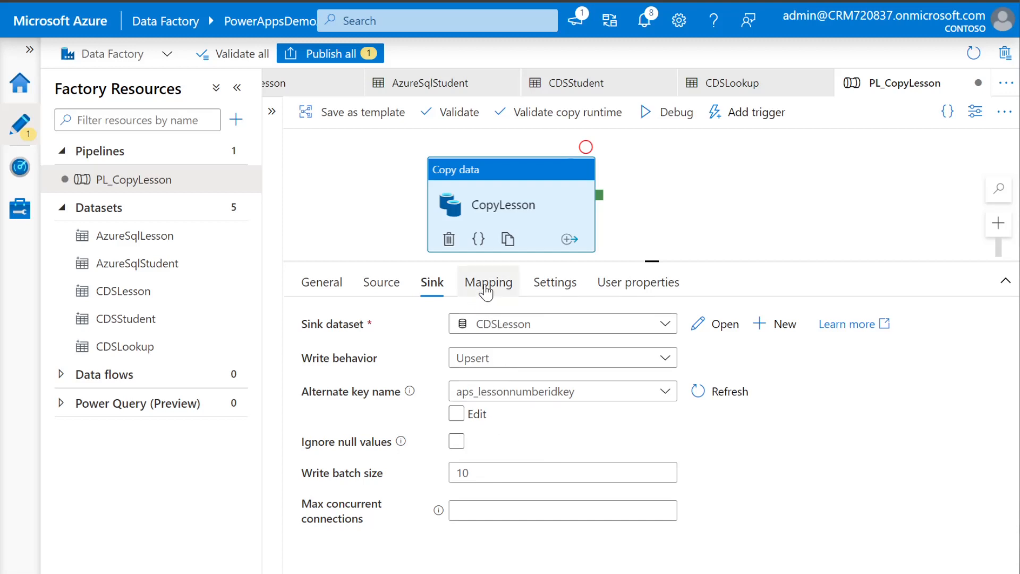
pyautogui.click(507, 287)
pyautogui.click(435, 287)
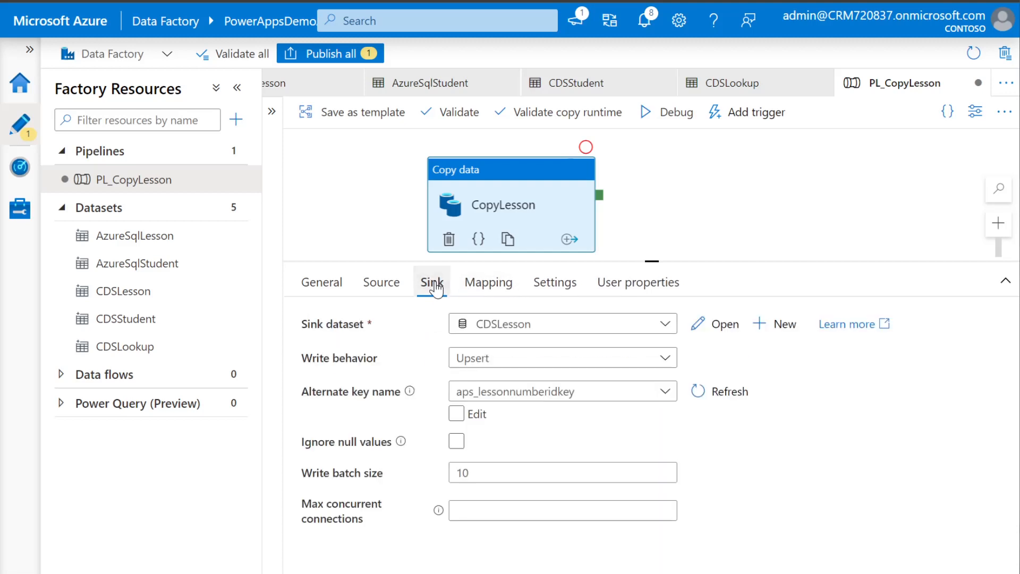
pyautogui.click(333, 54)
pyautogui.click(529, 556)
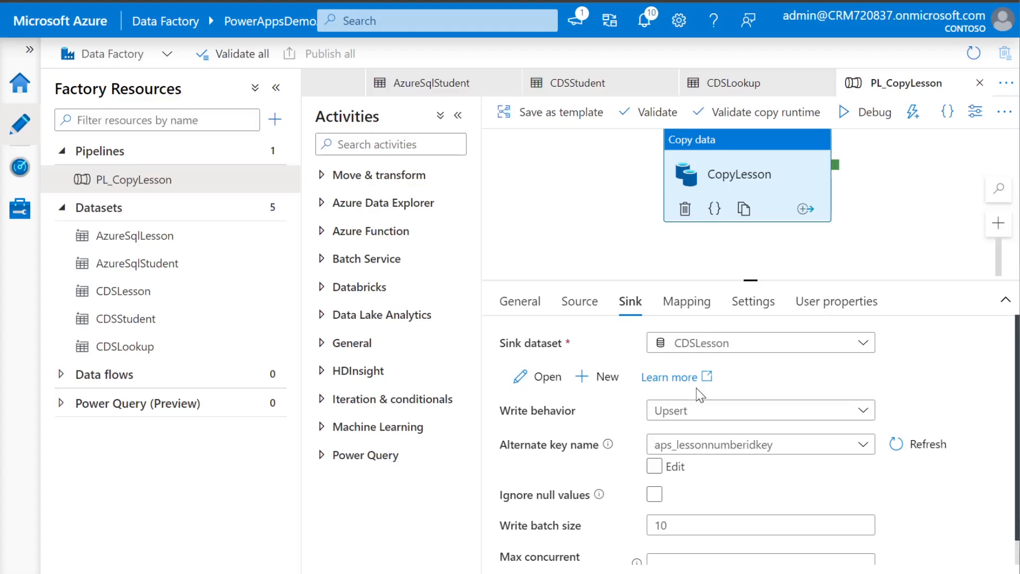
# Import CopyLesson's source and sink schemas, then select and delete every automatic column mapping
pyautogui.click(691, 306)
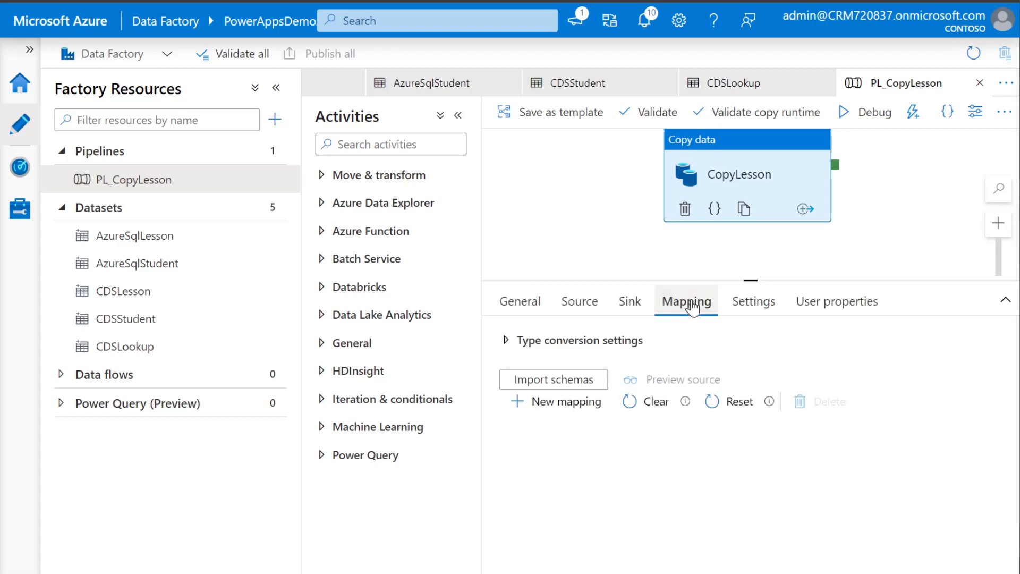
pyautogui.moveTo(740, 278); pyautogui.dragTo(741, 242)
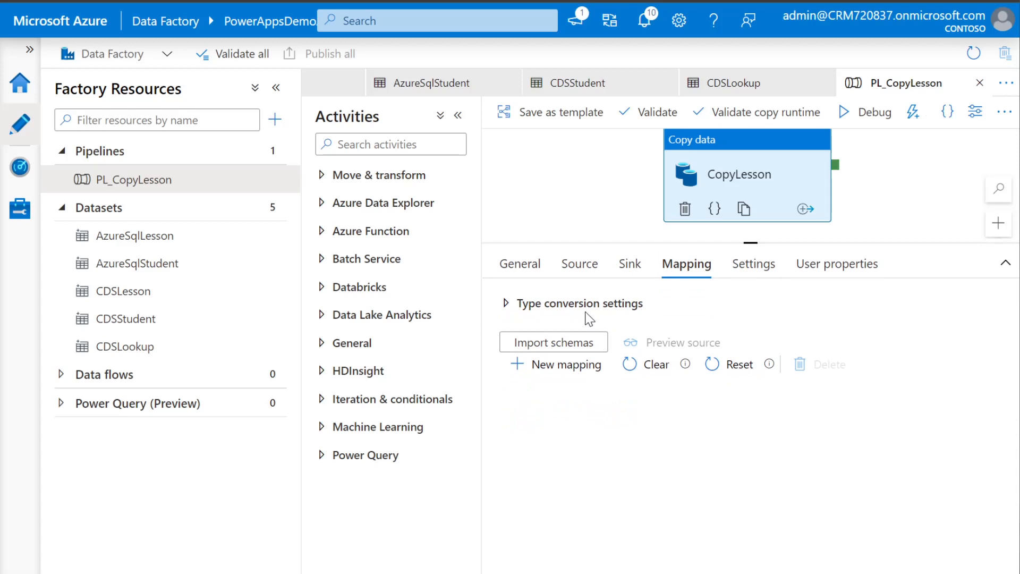
pyautogui.click(554, 342)
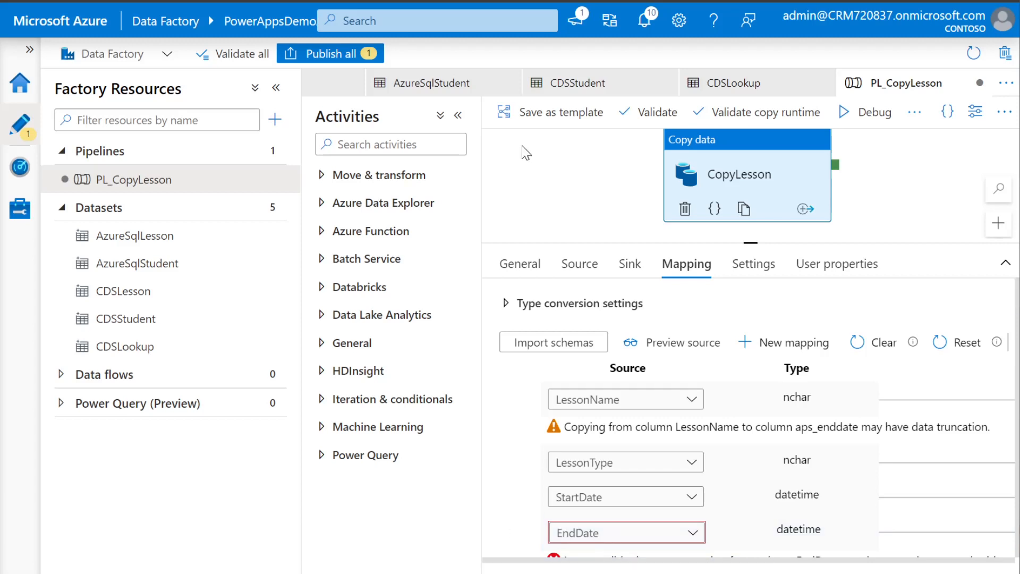
pyautogui.click(456, 117)
pyautogui.click(276, 88)
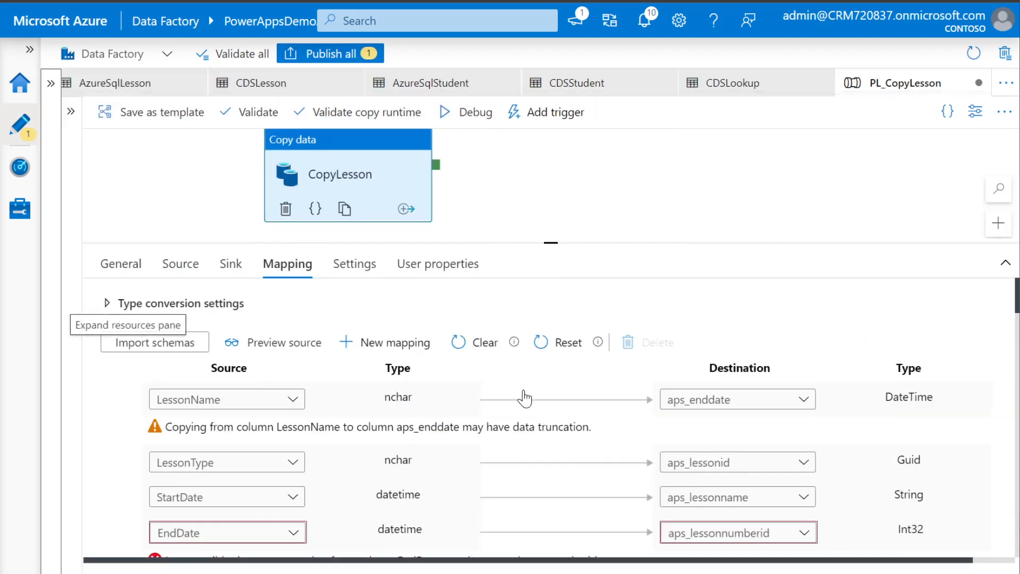
pyautogui.scroll(-1, 692, 326)
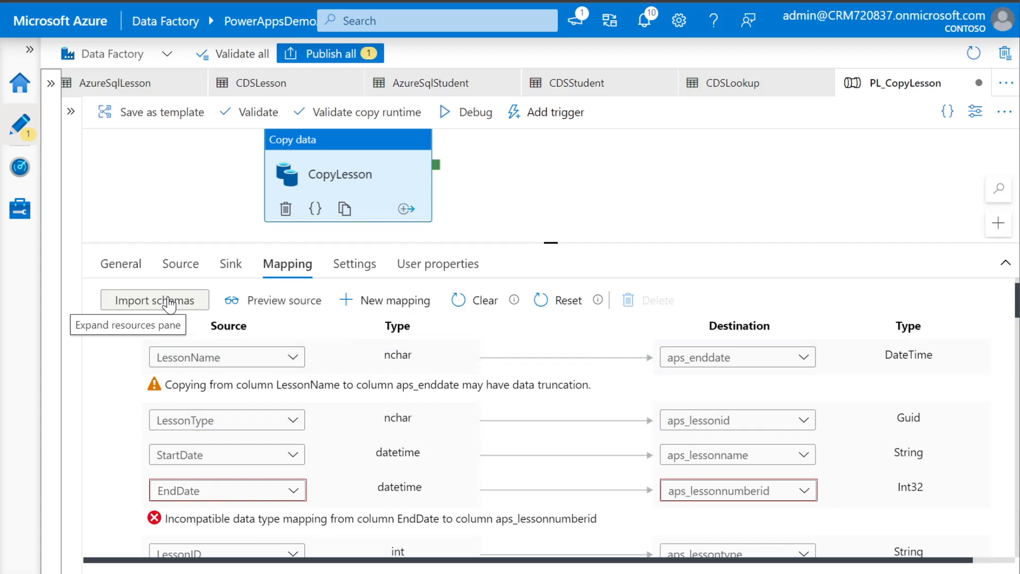
pyautogui.click(131, 329)
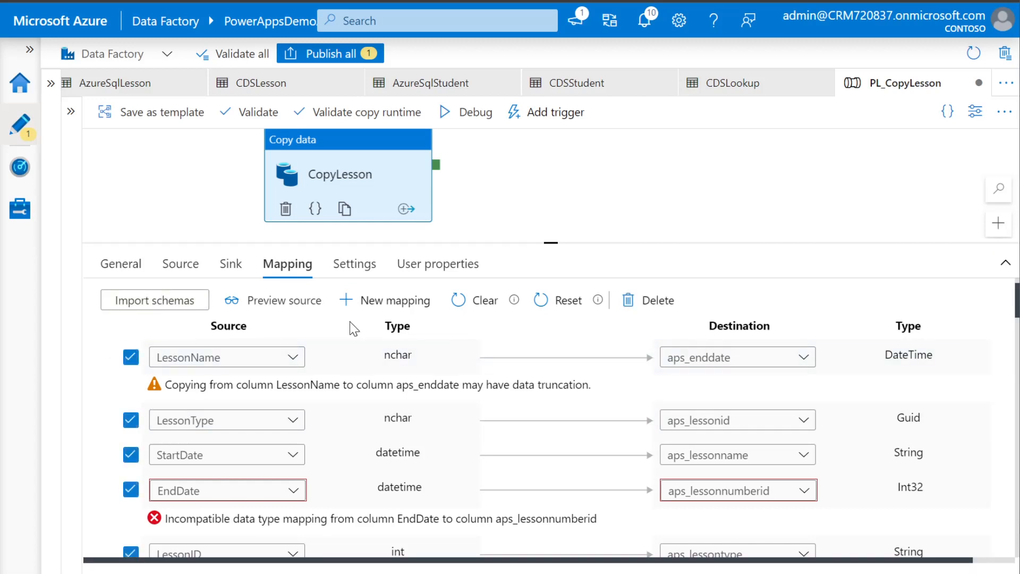
pyautogui.click(653, 301)
# Add a mapping from LessonName to aps_lessonname
pyautogui.click(384, 343)
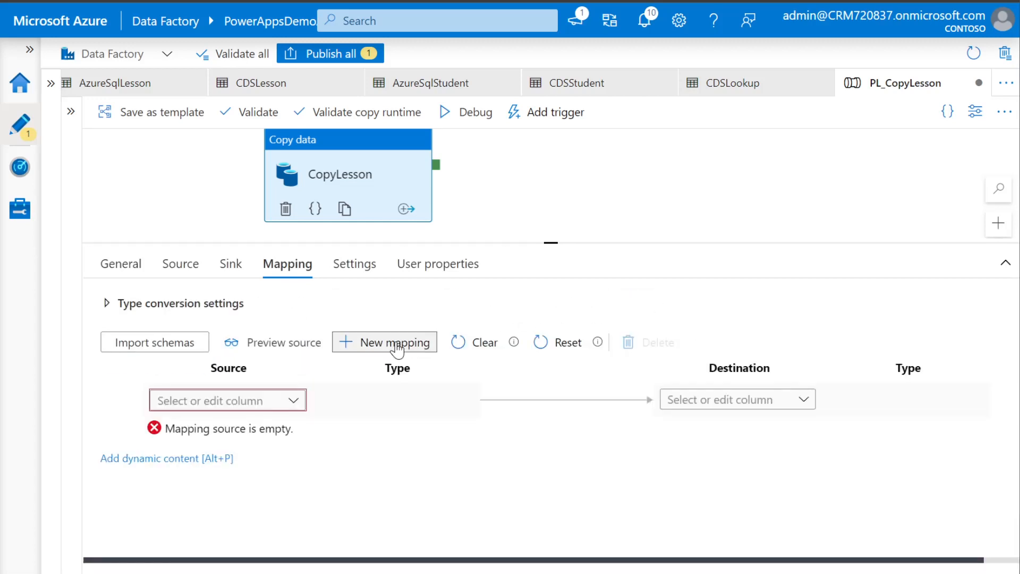
pyautogui.click(293, 403)
pyautogui.moveTo(551, 242); pyautogui.dragTo(547, 155)
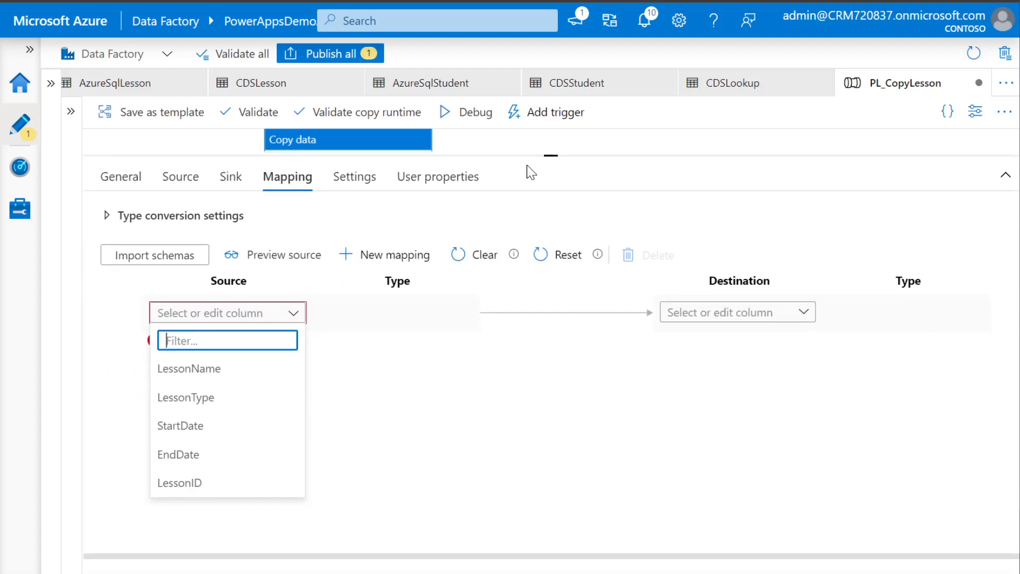
pyautogui.click(192, 484)
pyautogui.click(292, 314)
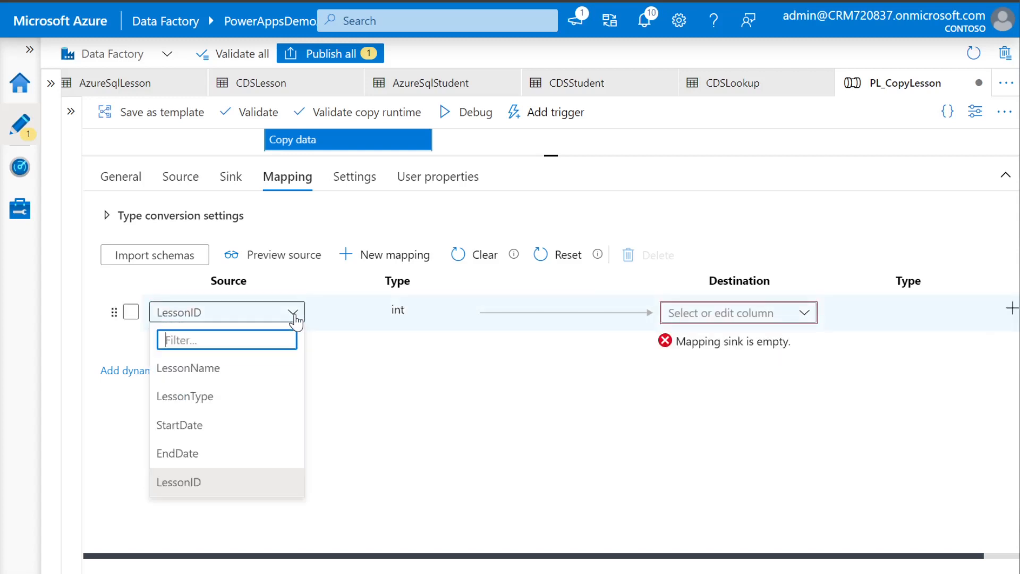
pyautogui.click(231, 371)
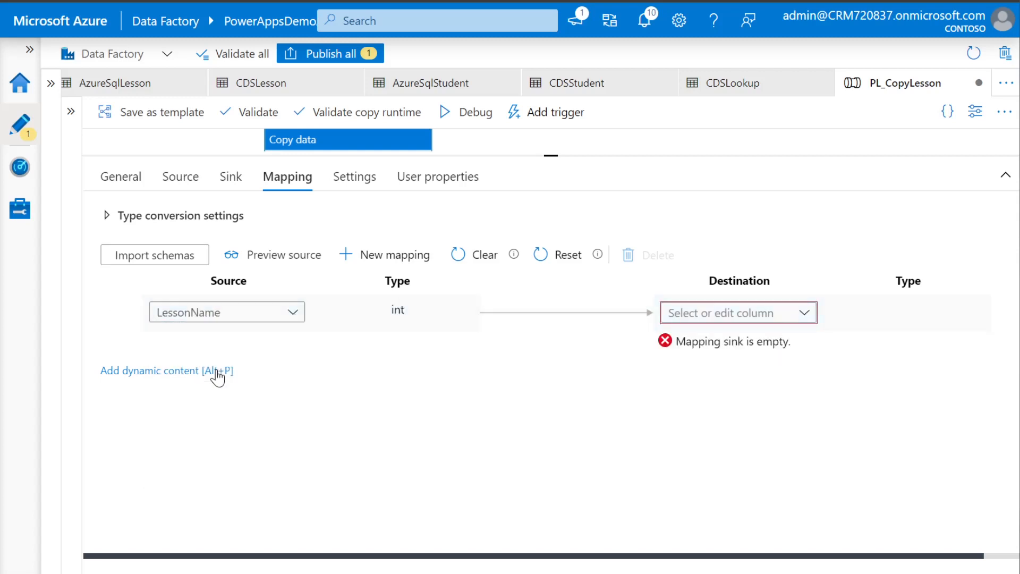
pyautogui.click(805, 314)
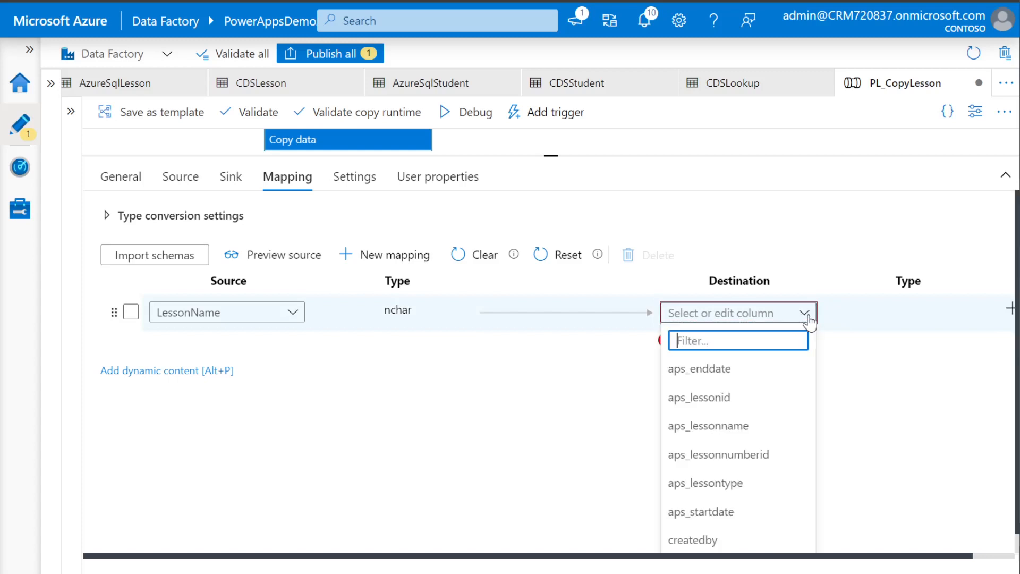
pyautogui.click(734, 425)
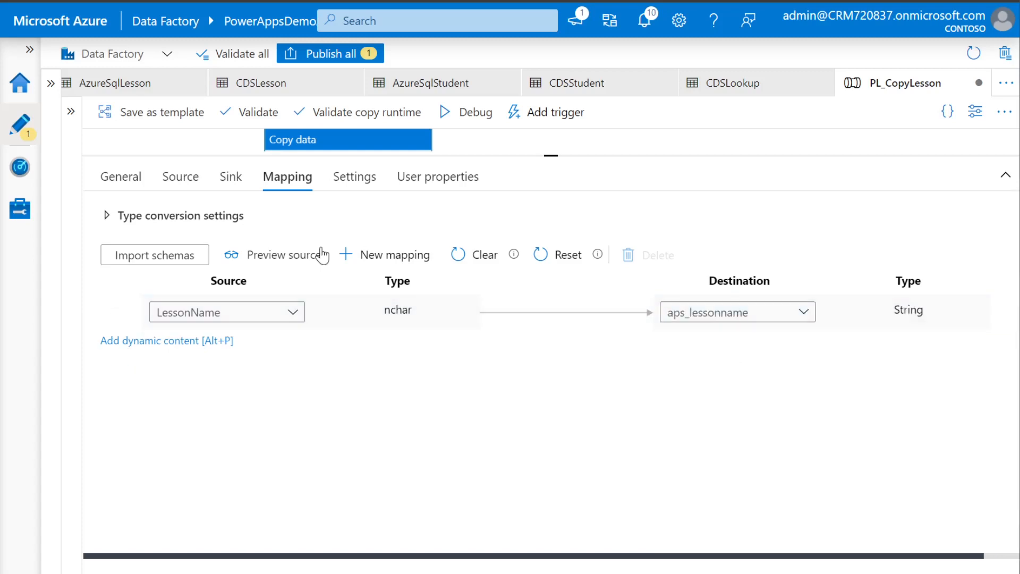
# Add mappings LessonType to aps_lessontype and StartDate to aps_startdate
pyautogui.click(367, 256)
pyautogui.click(307, 353)
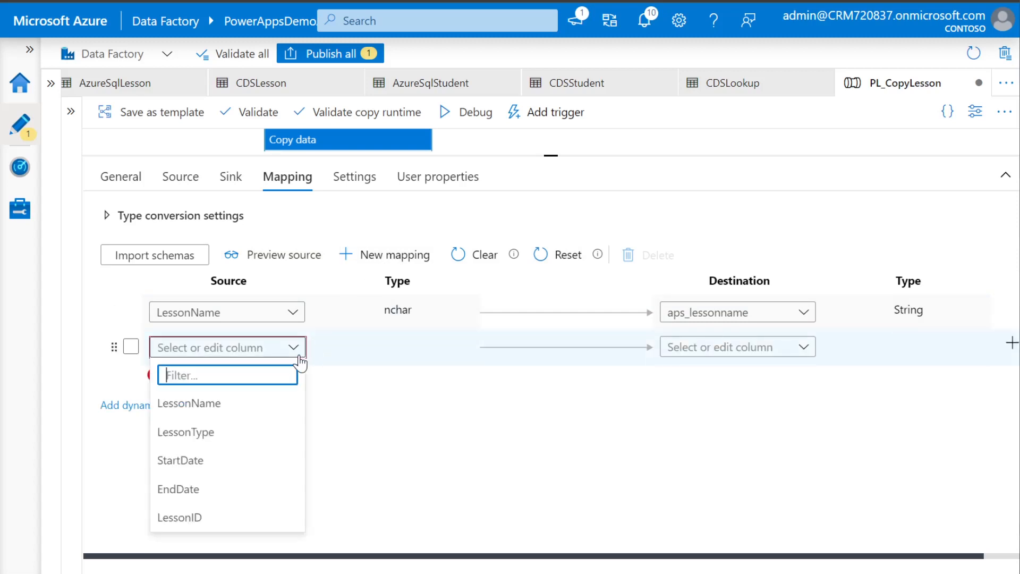
pyautogui.click(238, 431)
pyautogui.click(801, 350)
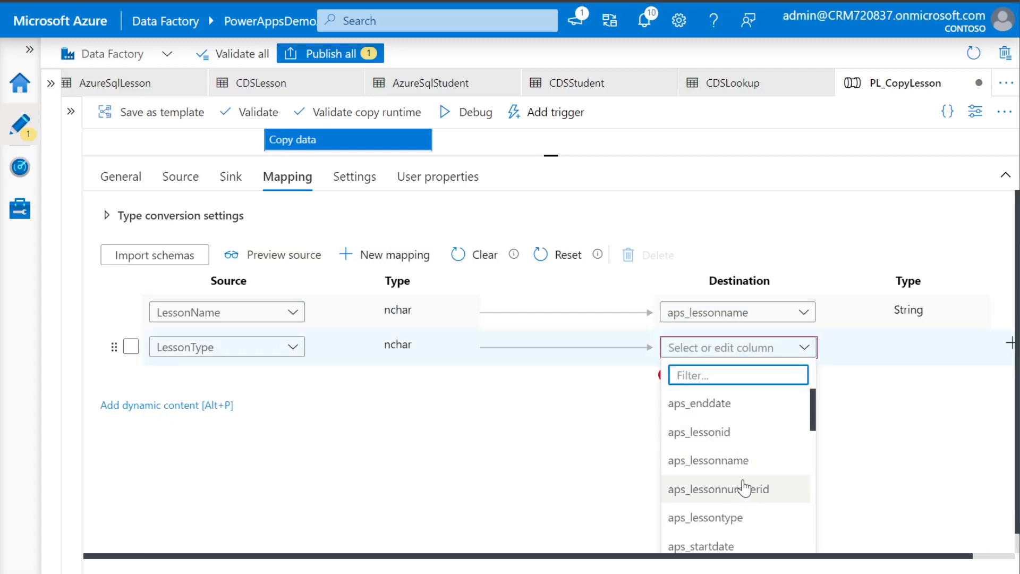
pyautogui.click(707, 518)
pyautogui.click(393, 255)
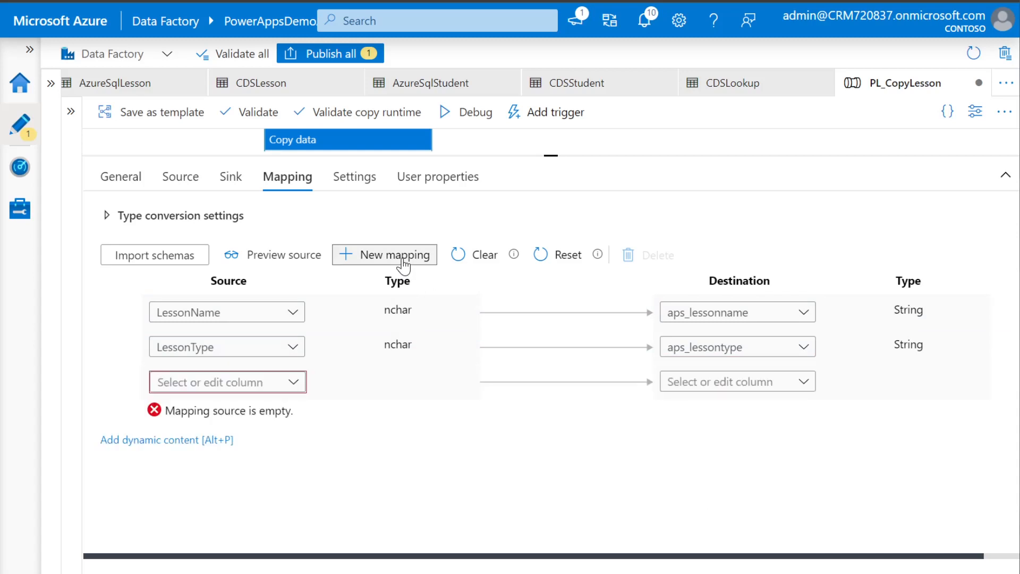
pyautogui.click(293, 382)
pyautogui.click(239, 493)
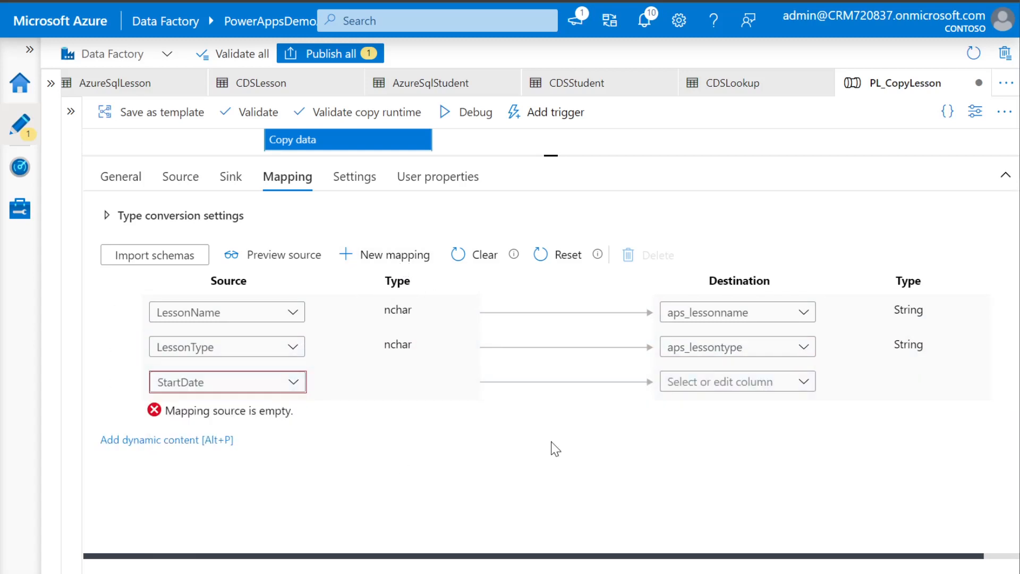
pyautogui.click(805, 383)
pyautogui.scroll(-3, 691, 478)
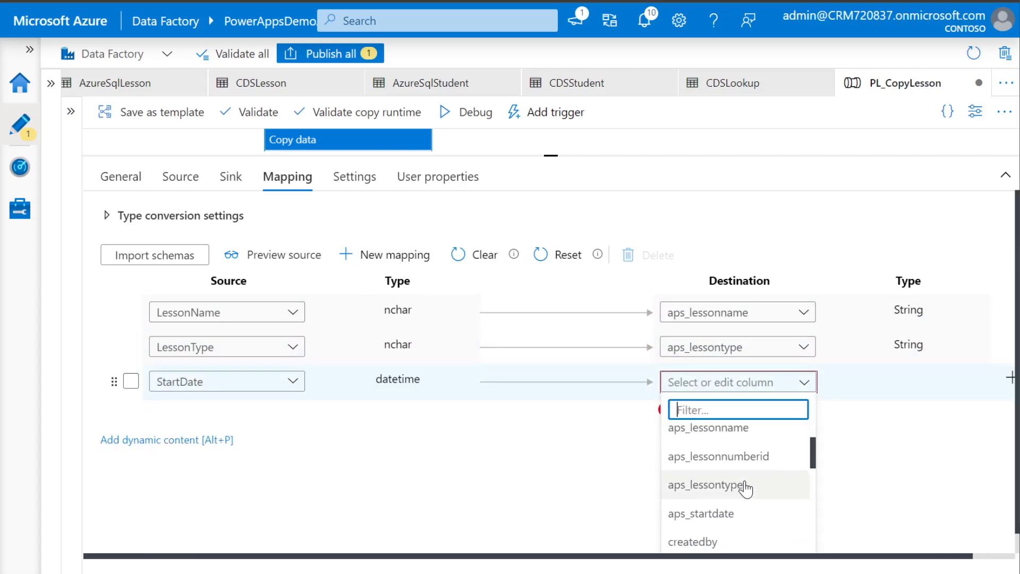
pyautogui.click(725, 512)
# Add a mapping from EndDate to aps_enddate
pyautogui.click(398, 256)
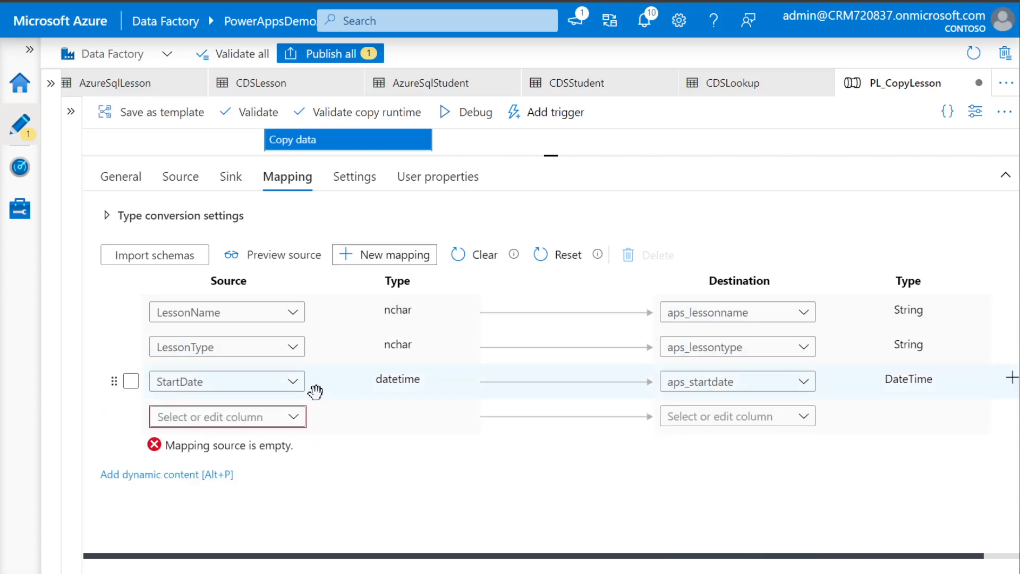
pyautogui.click(282, 416)
pyautogui.scroll(-1, 221, 529)
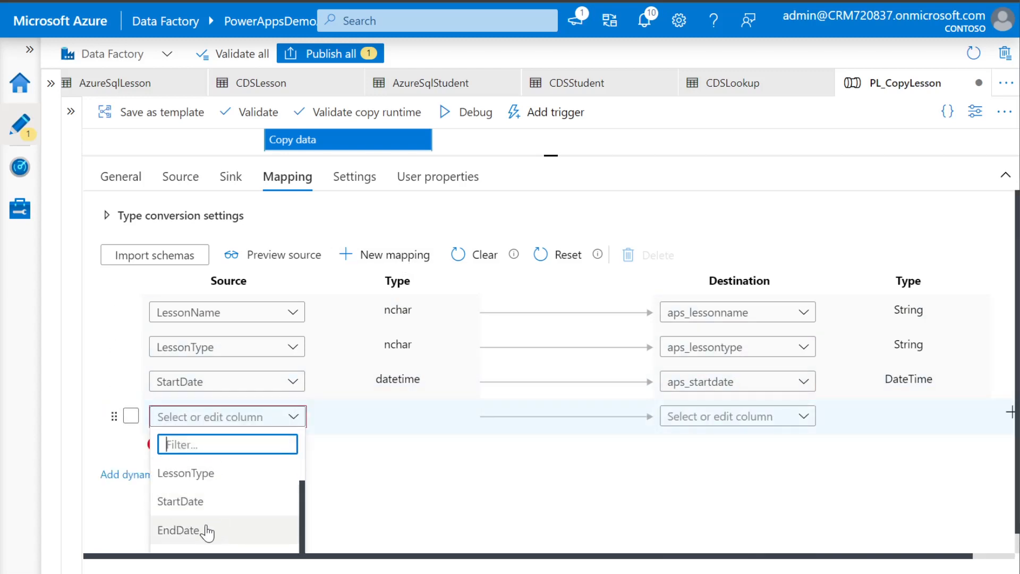
pyautogui.click(208, 532)
pyautogui.click(805, 418)
pyautogui.scroll(-5, 743, 499)
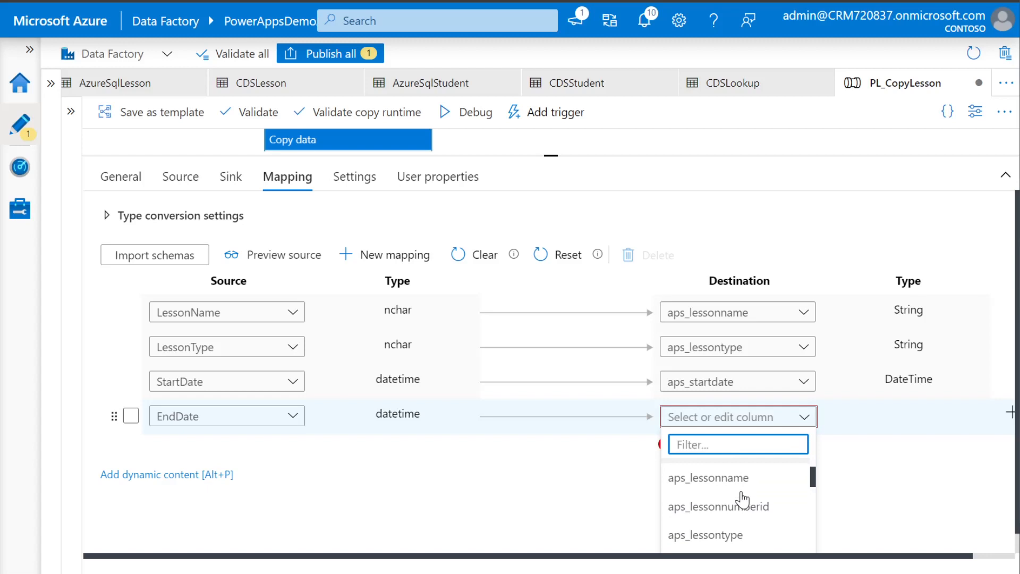
pyautogui.scroll(2, 742, 500)
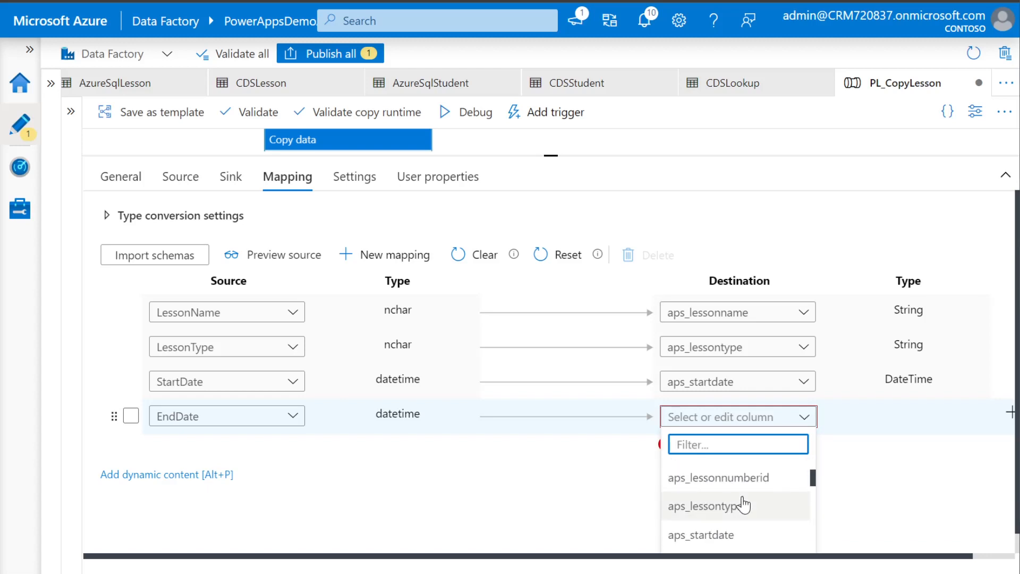
pyautogui.scroll(-2, 742, 501)
pyautogui.write('end')
pyautogui.click(713, 471)
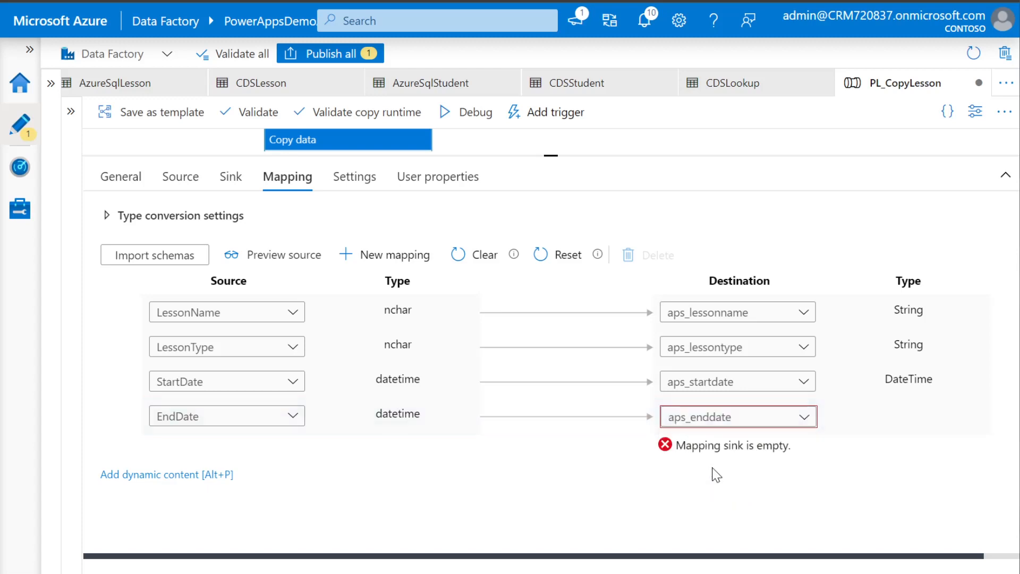
# Add a fifth mapping row with LessonID as its source column
pyautogui.click(385, 257)
pyautogui.click(294, 451)
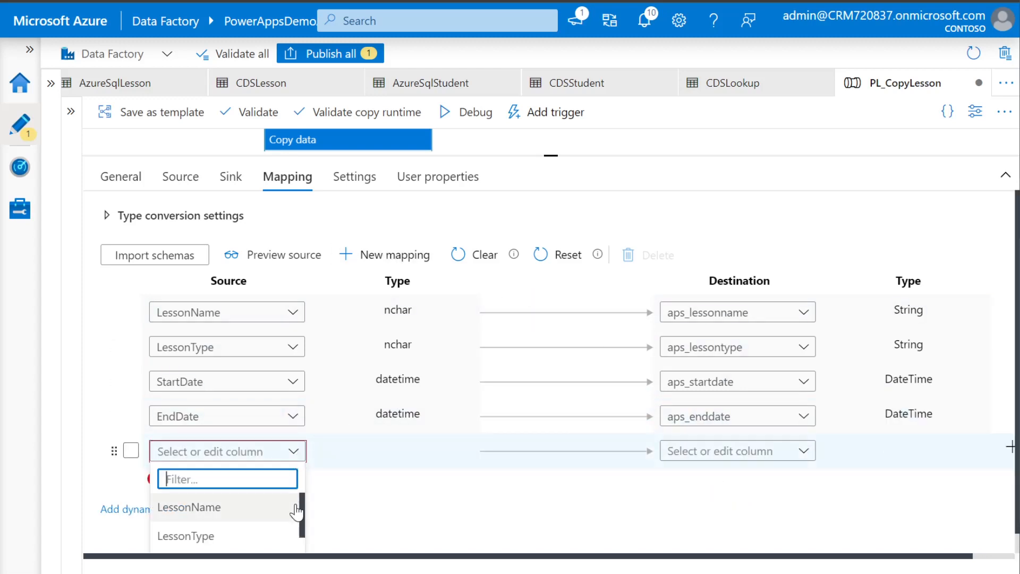
pyautogui.scroll(-1, 211, 520)
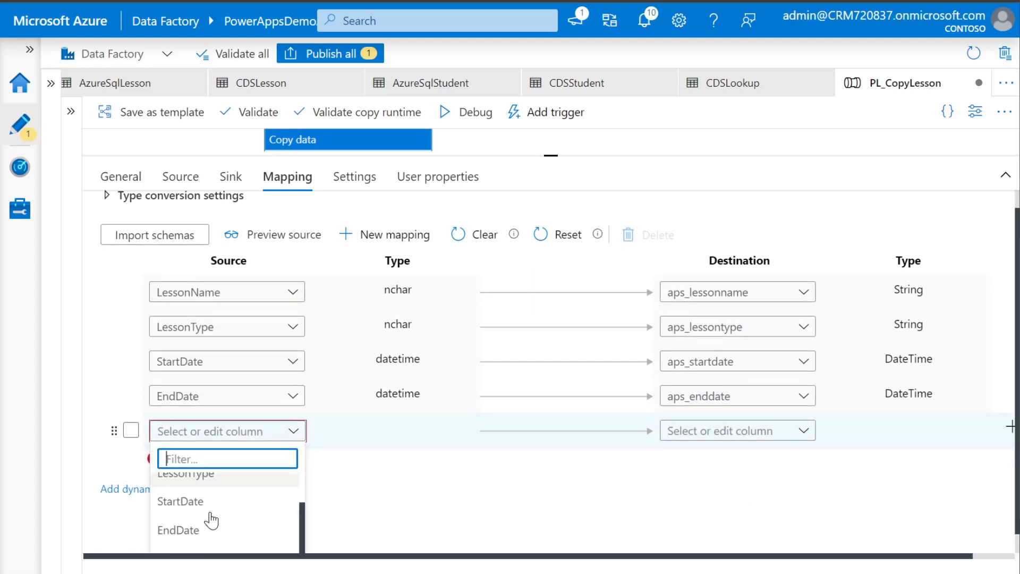
pyautogui.scroll(-1, 404, 504)
pyautogui.scroll(-1, 216, 523)
pyautogui.click(190, 546)
pyautogui.scroll(-1, 226, 496)
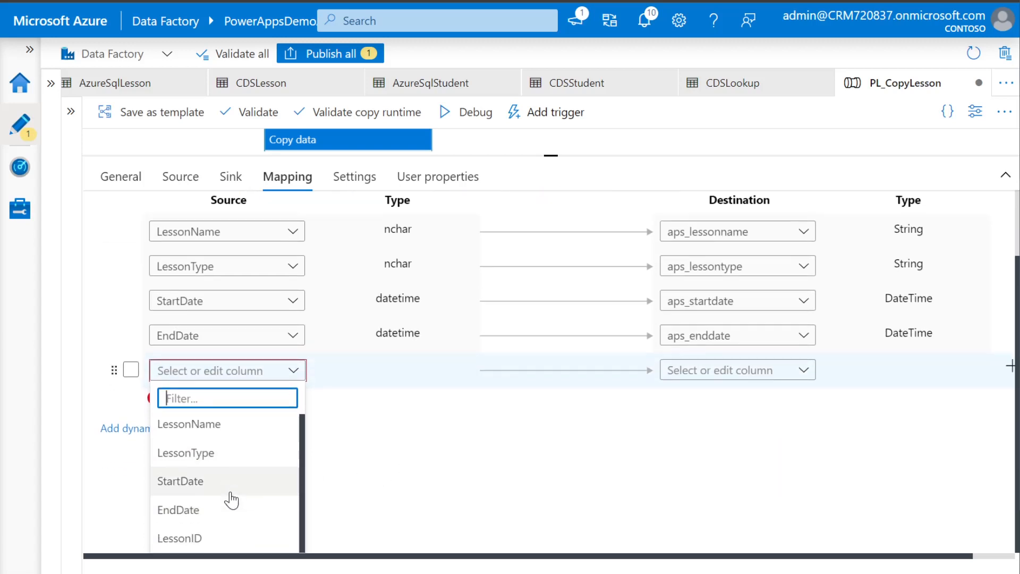
pyautogui.click(169, 539)
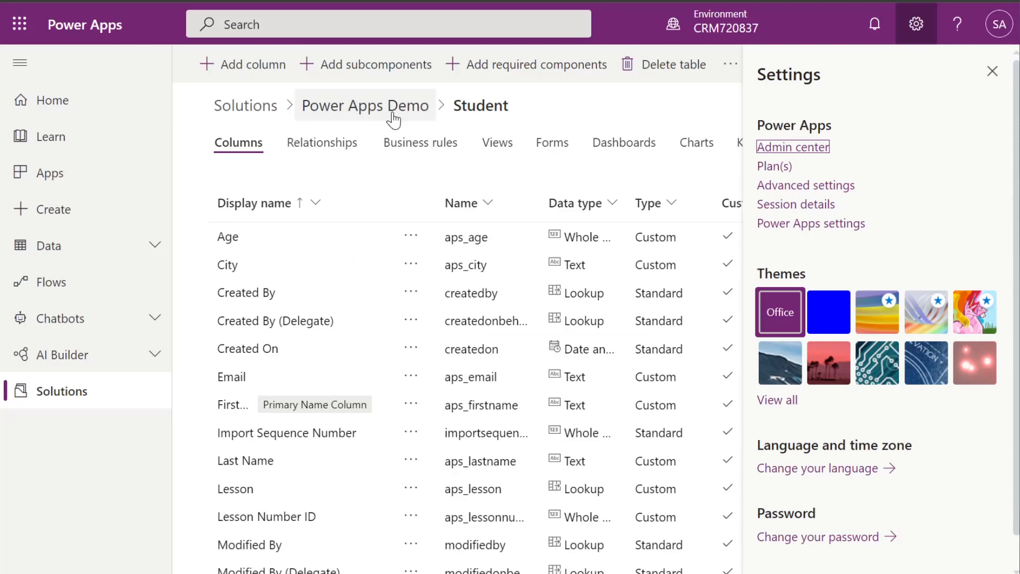
# Open the Lesson table in the Power Apps Demo solution and sort its columns by Type, A to Z
pyautogui.click(387, 113)
pyautogui.click(277, 217)
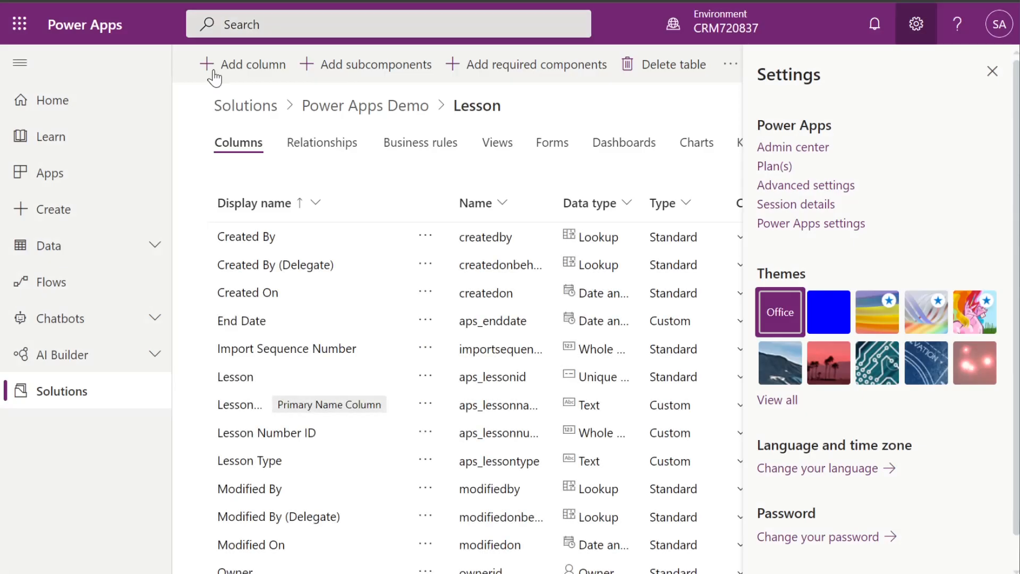
pyautogui.click(992, 71)
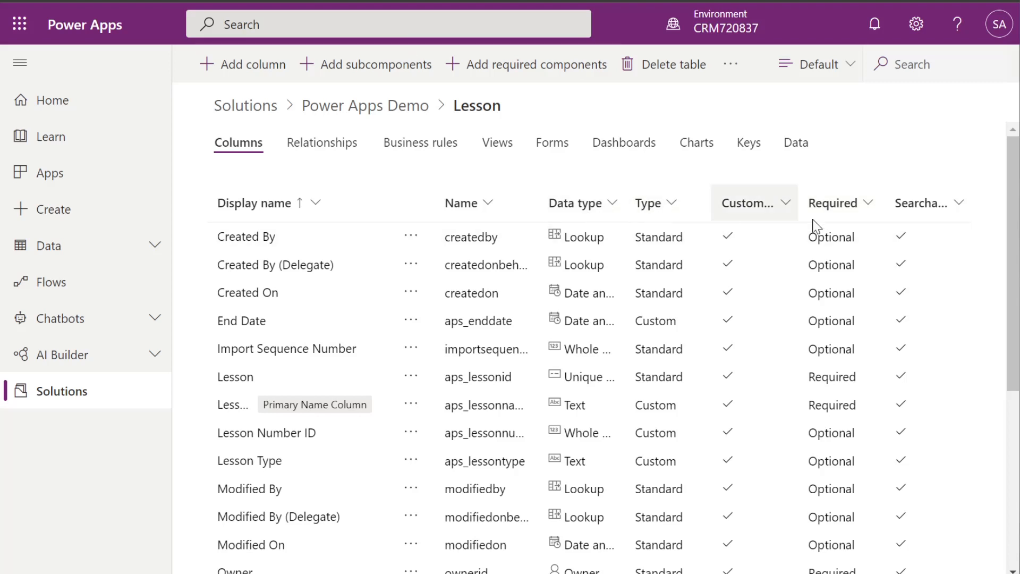
pyautogui.click(650, 204)
pyautogui.click(669, 248)
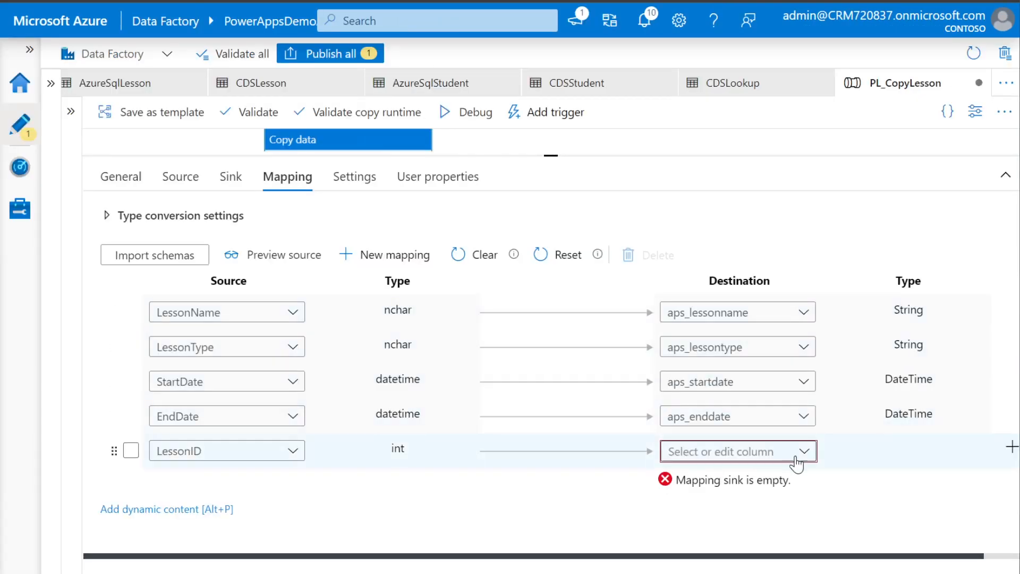
# Map LessonID to aps_lessonnumberid by filtering destinations for 'less'
pyautogui.click(805, 453)
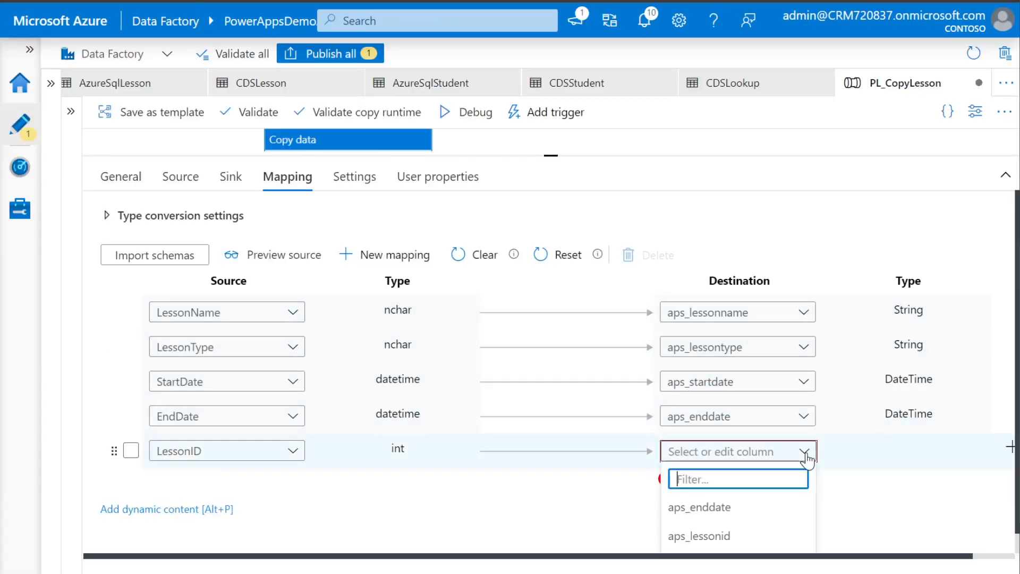
pyautogui.write('lesson')
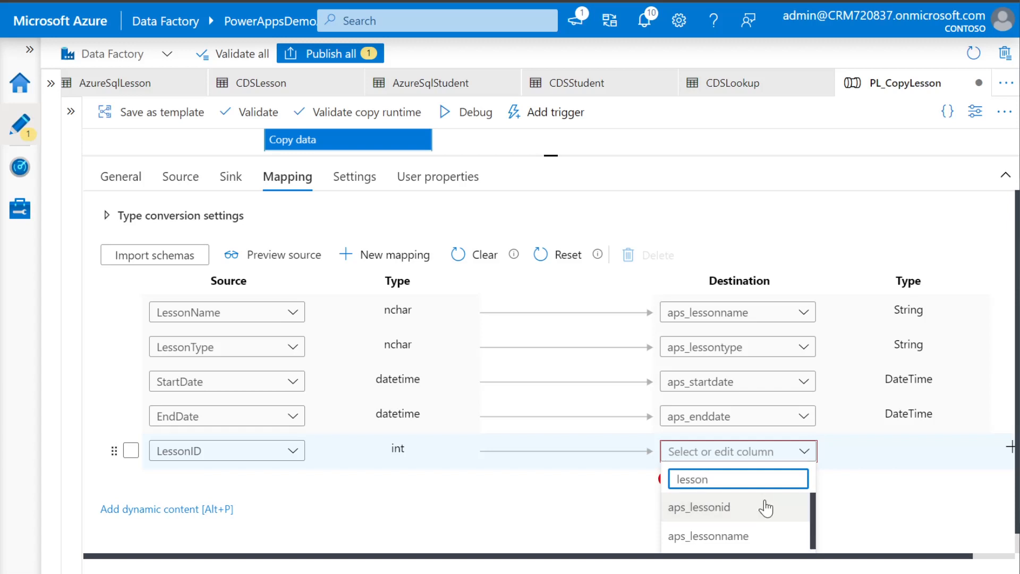
pyautogui.scroll(-1, 766, 509)
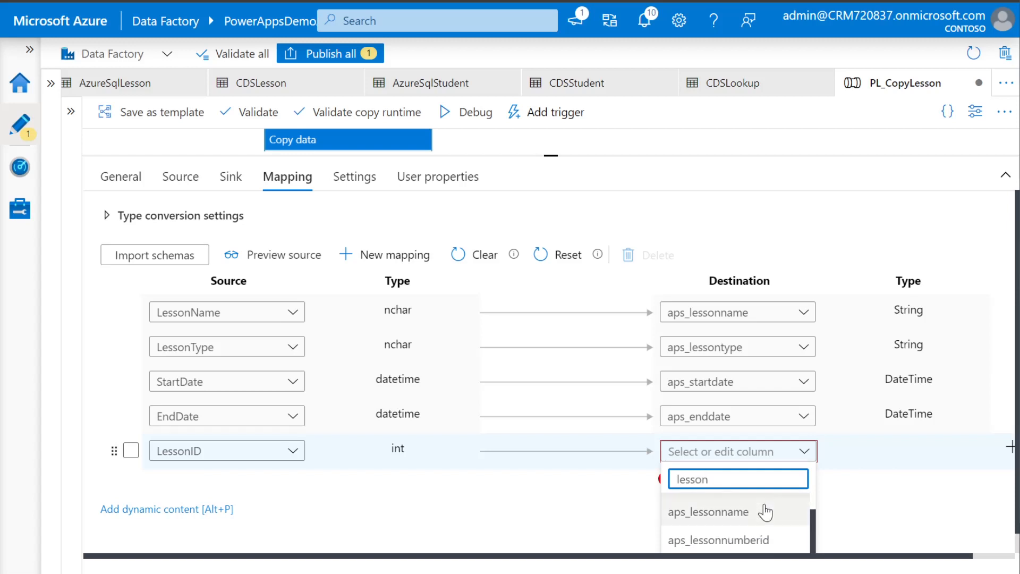
pyautogui.click(762, 531)
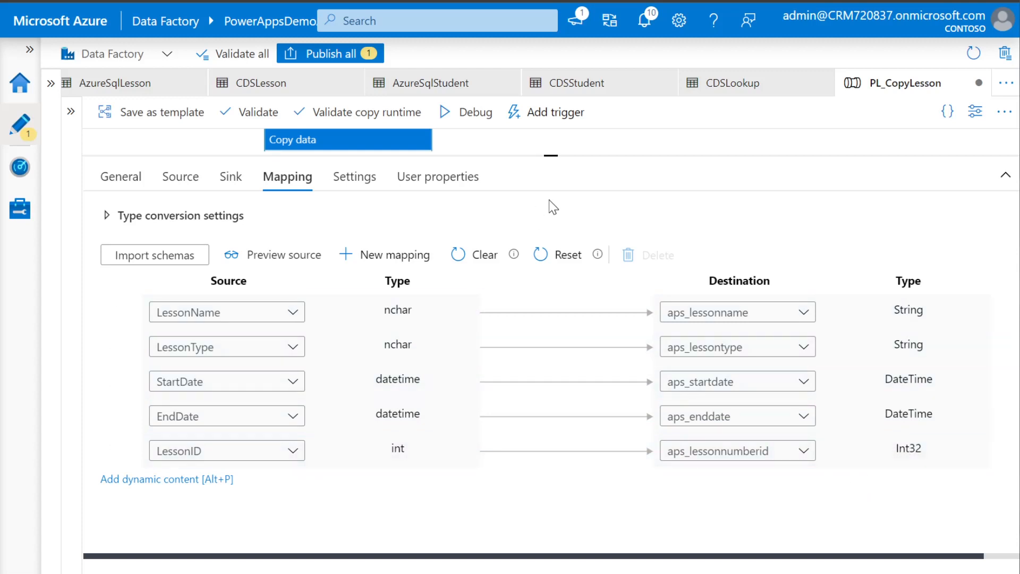
pyautogui.moveTo(552, 156); pyautogui.dragTo(549, 242)
# Publish all PL_CopyLesson changes, then trigger the pipeline to run now
pyautogui.click(331, 54)
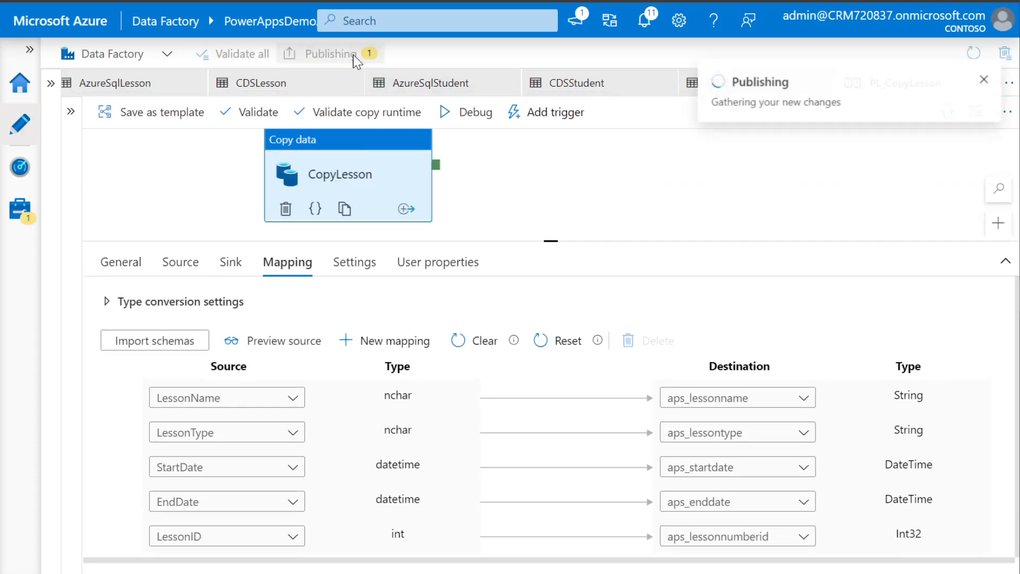
pyautogui.click(527, 558)
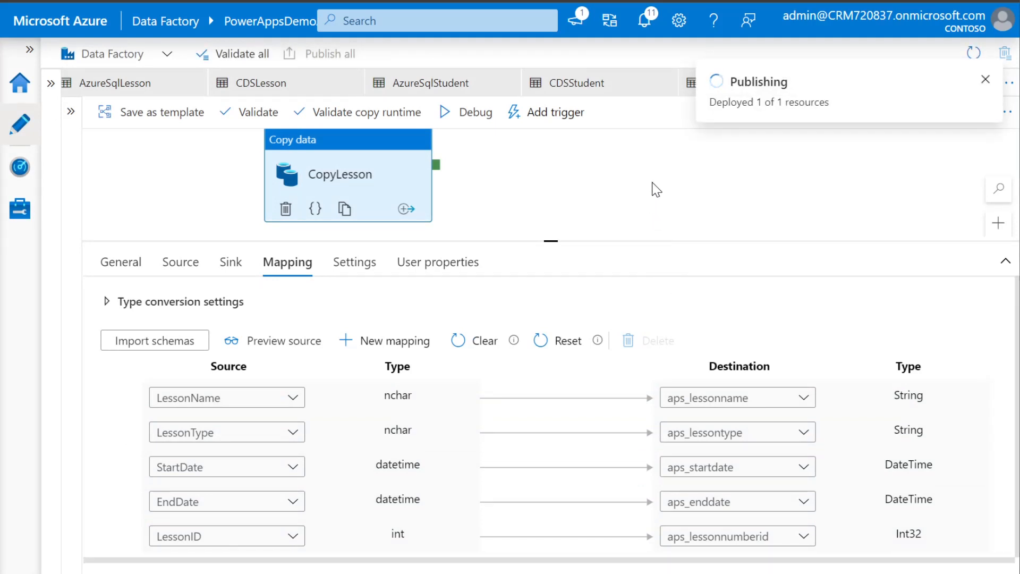
pyautogui.click(552, 119)
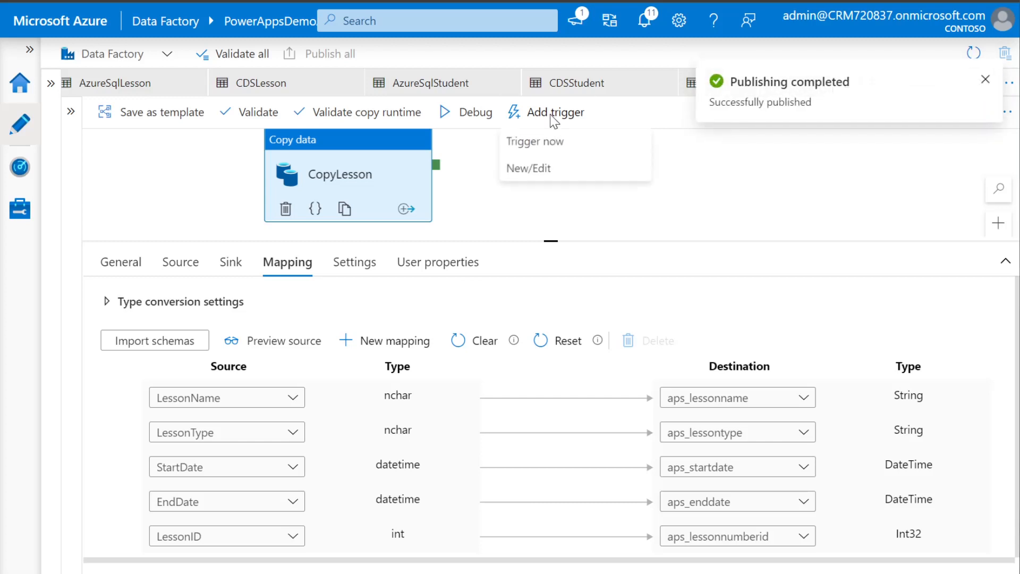
pyautogui.click(554, 144)
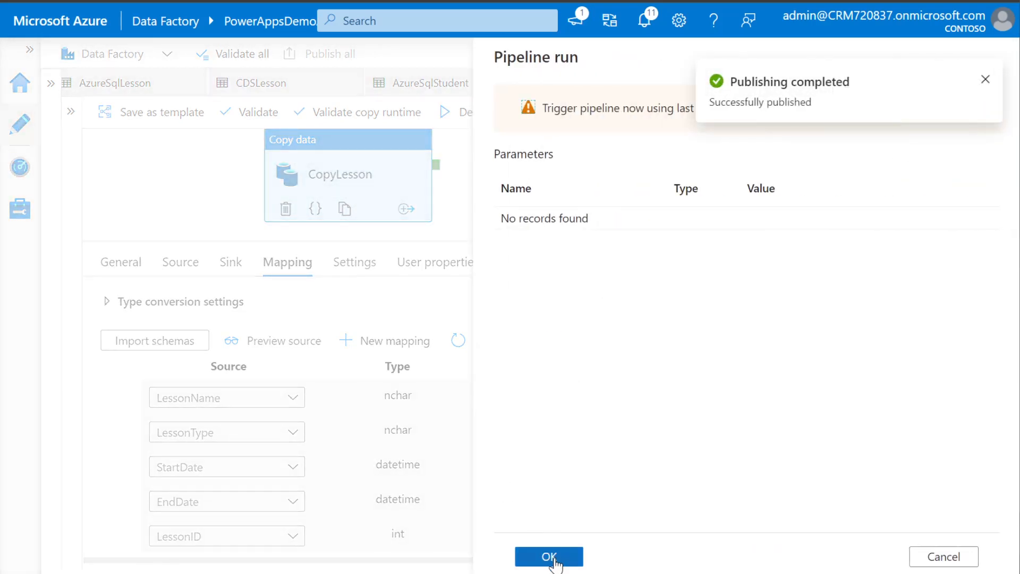
pyautogui.click(549, 557)
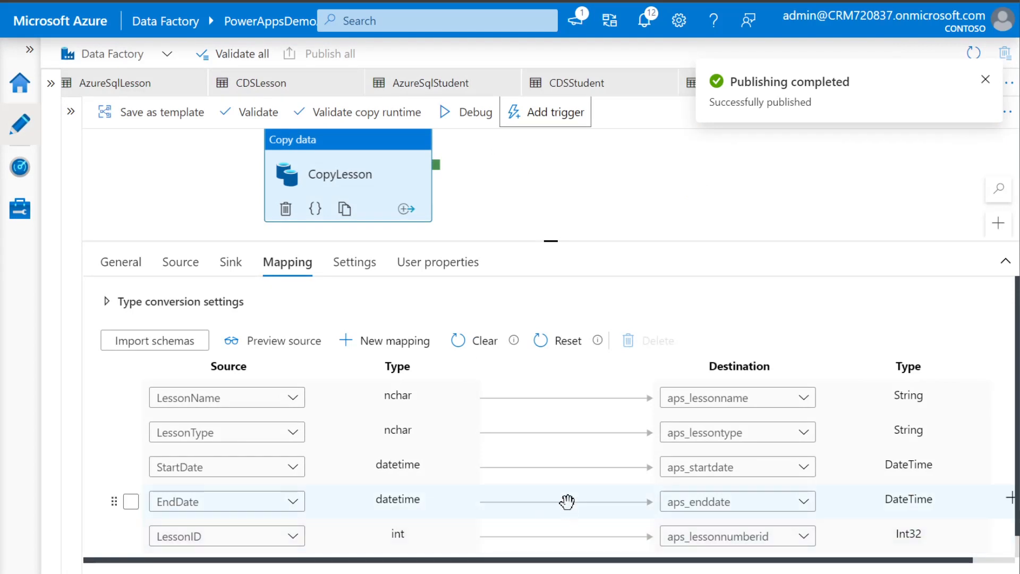
# Check the pipeline run status in Monitor, then refresh the Power Apps Lesson table page
pyautogui.click(20, 169)
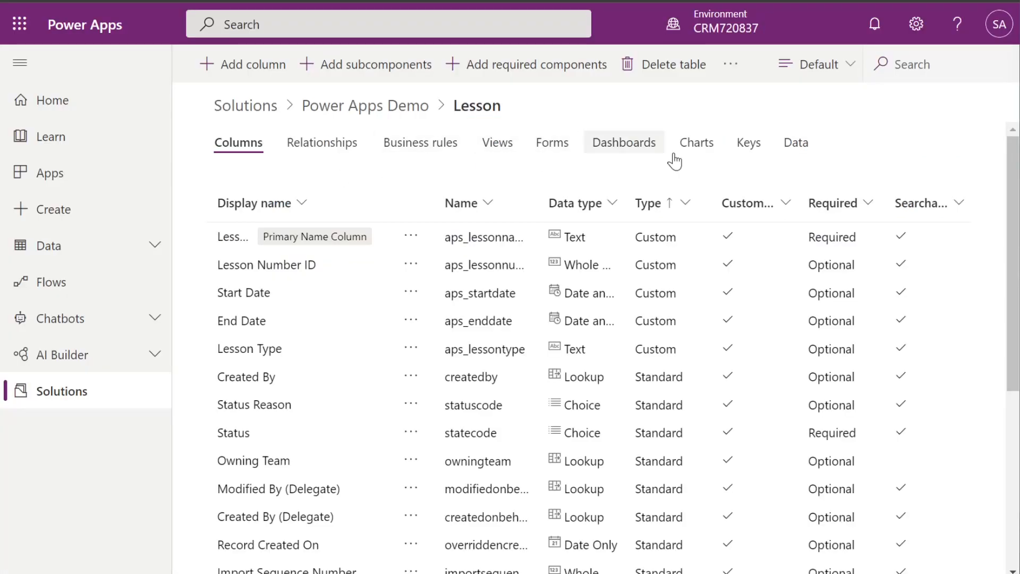
pyautogui.click(99, 0)
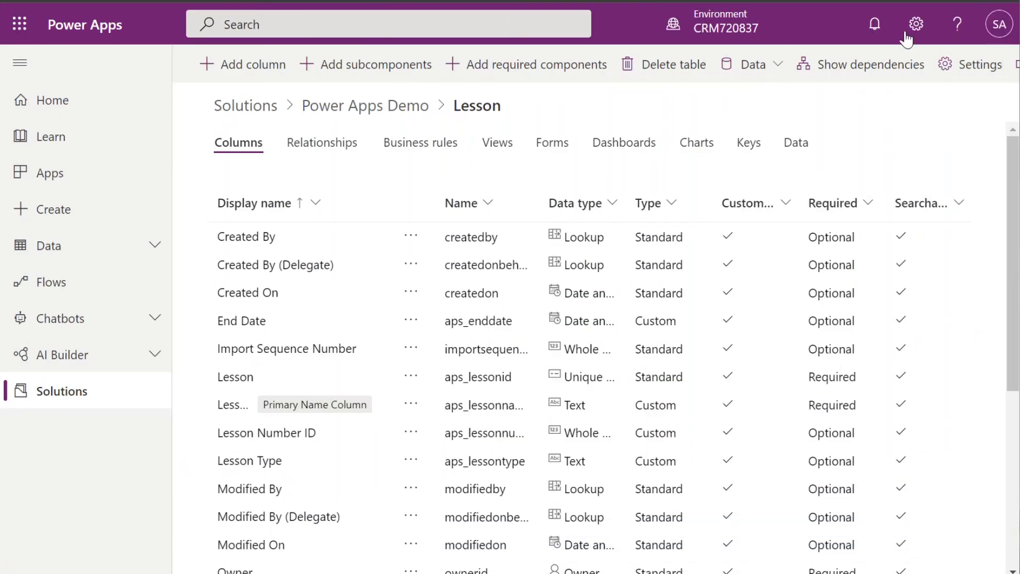
# Show the Lesson table's stored records in Power Apps
pyautogui.click(796, 142)
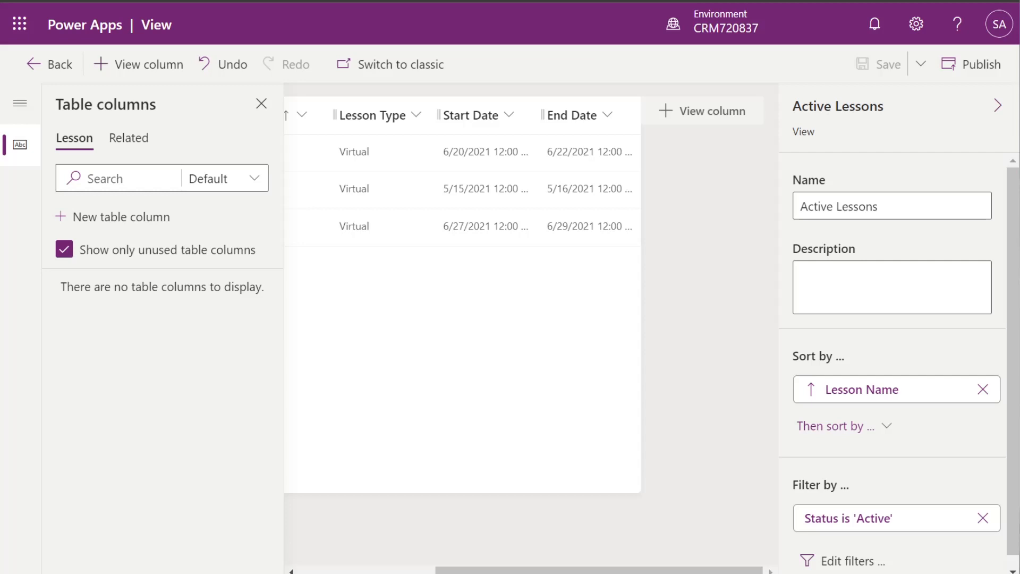
# Widen the Start Date and End Date columns of the Active Lessons view
pyautogui.click(999, 106)
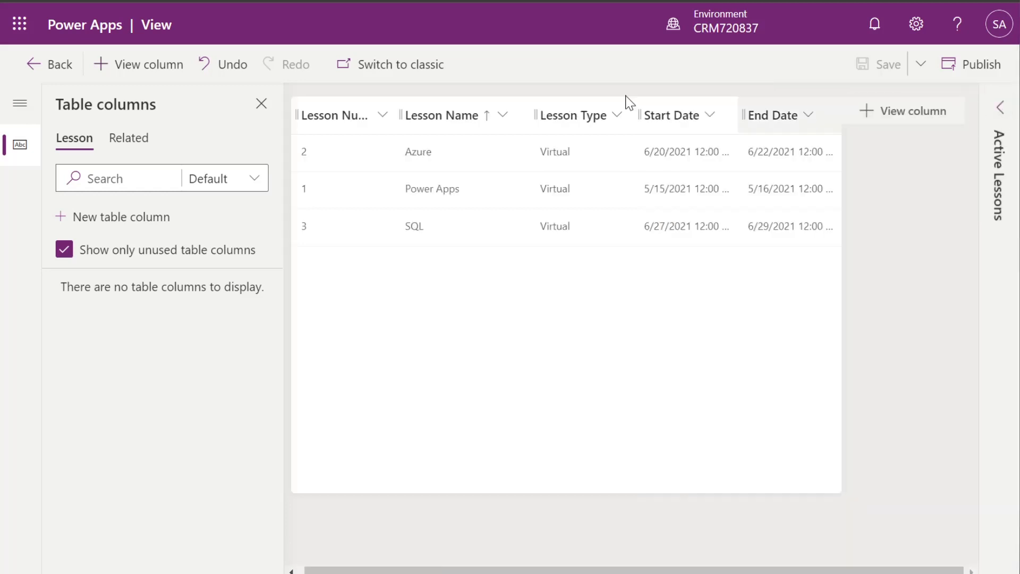
pyautogui.click(261, 105)
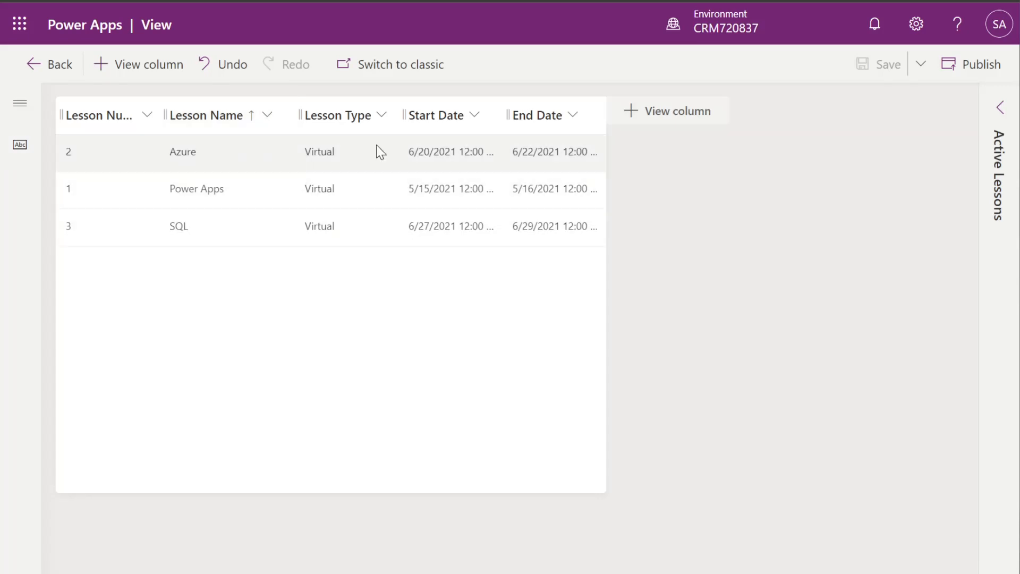
pyautogui.moveTo(508, 115); pyautogui.dragTo(550, 114)
pyautogui.moveTo(646, 116); pyautogui.dragTo(685, 111)
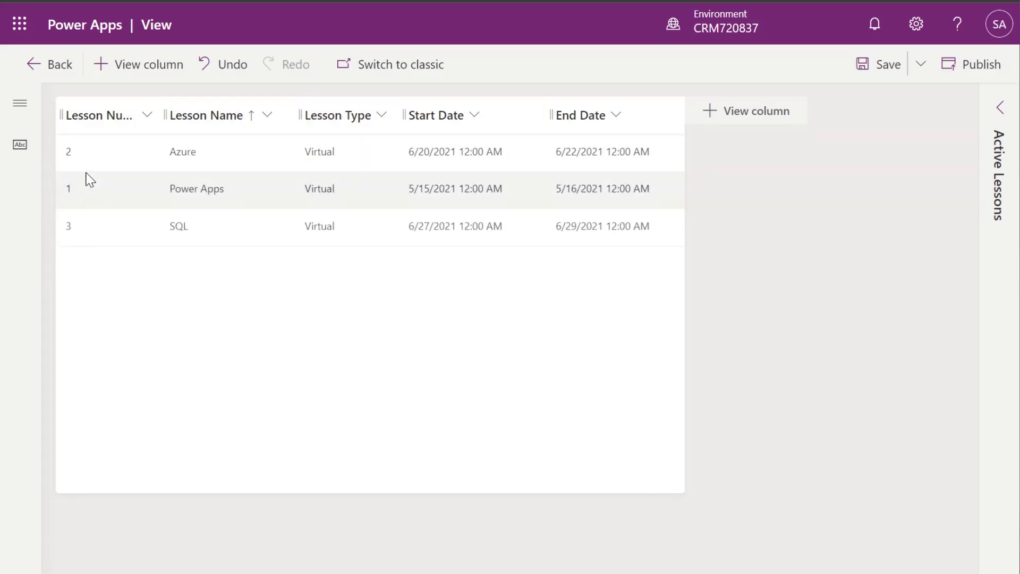
# Sort the view by Lesson Number, smaller to larger, and publish it
pyautogui.click(96, 122)
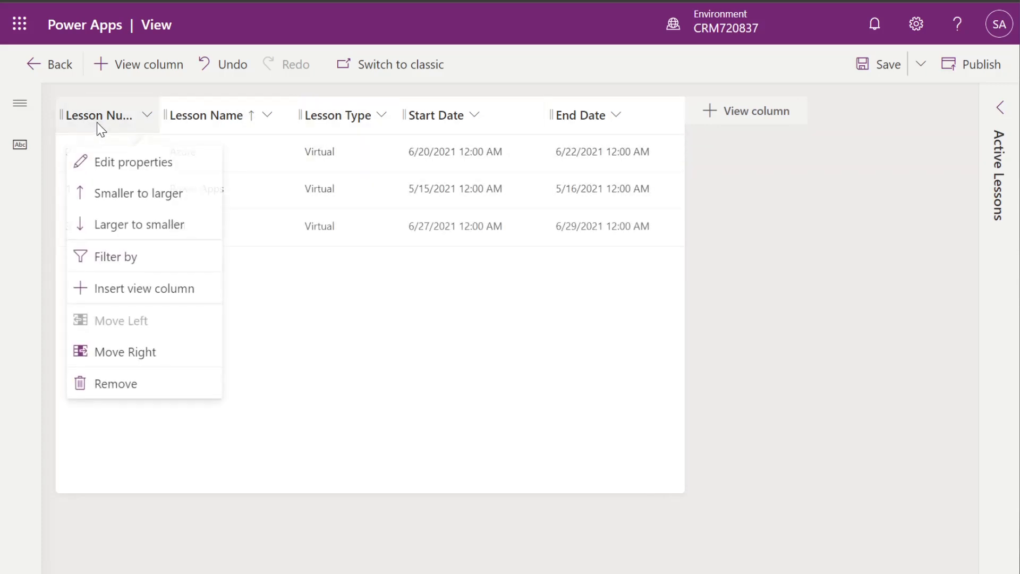
pyautogui.click(121, 194)
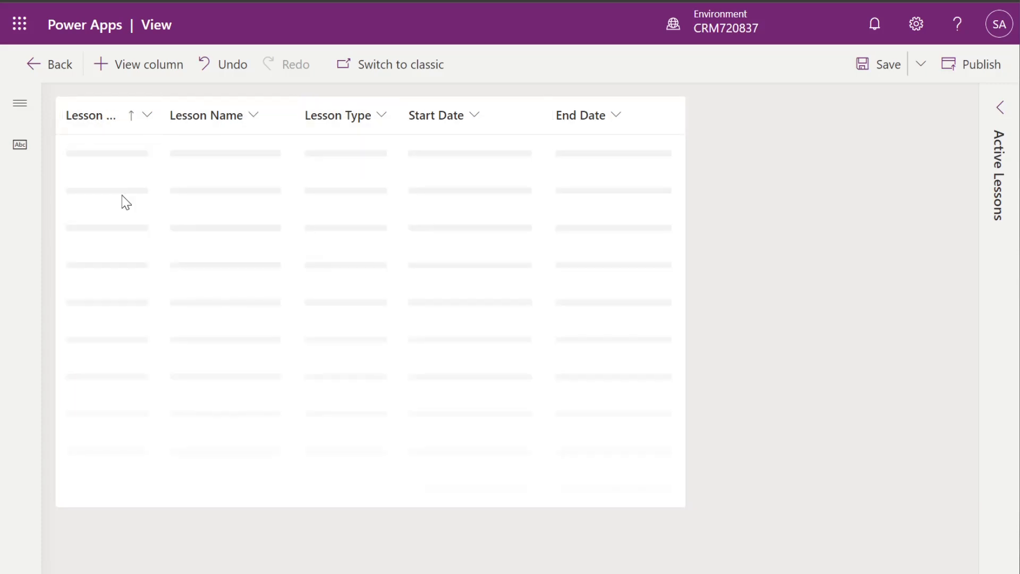
pyautogui.click(963, 70)
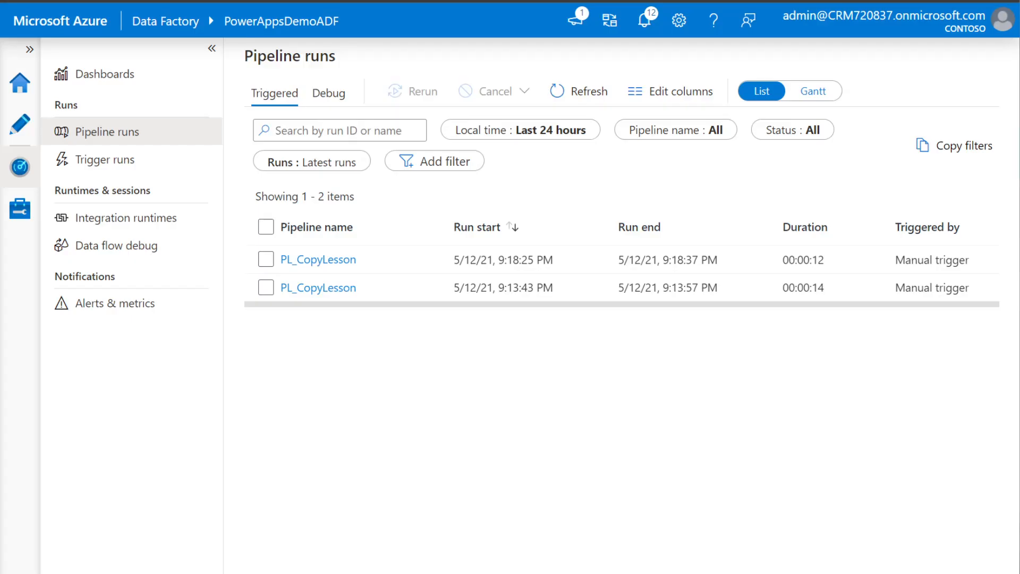
# Return to authoring PL_CopyLesson with the factory resources and activities panes expanded
pyautogui.click(22, 129)
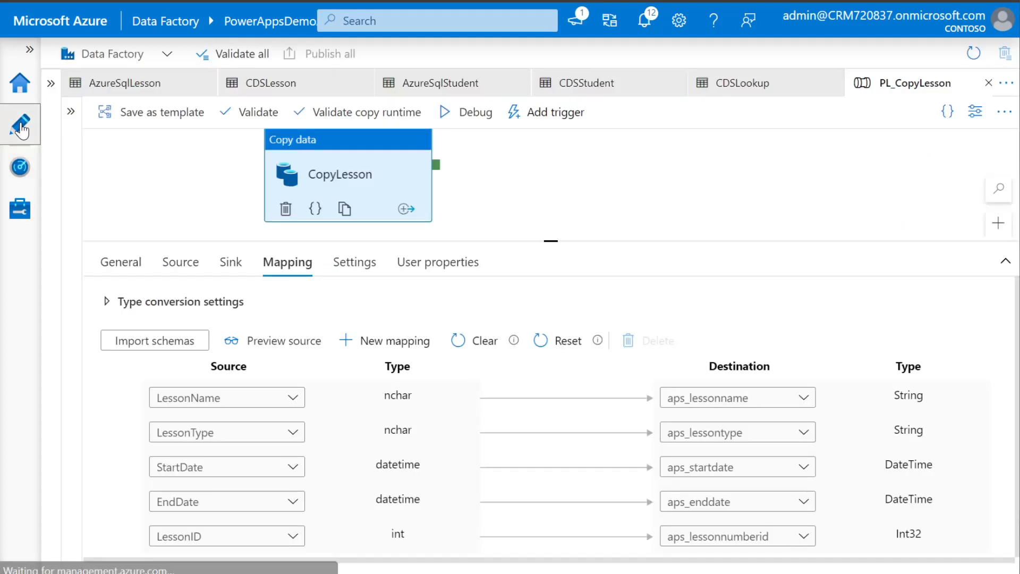
pyautogui.click(51, 83)
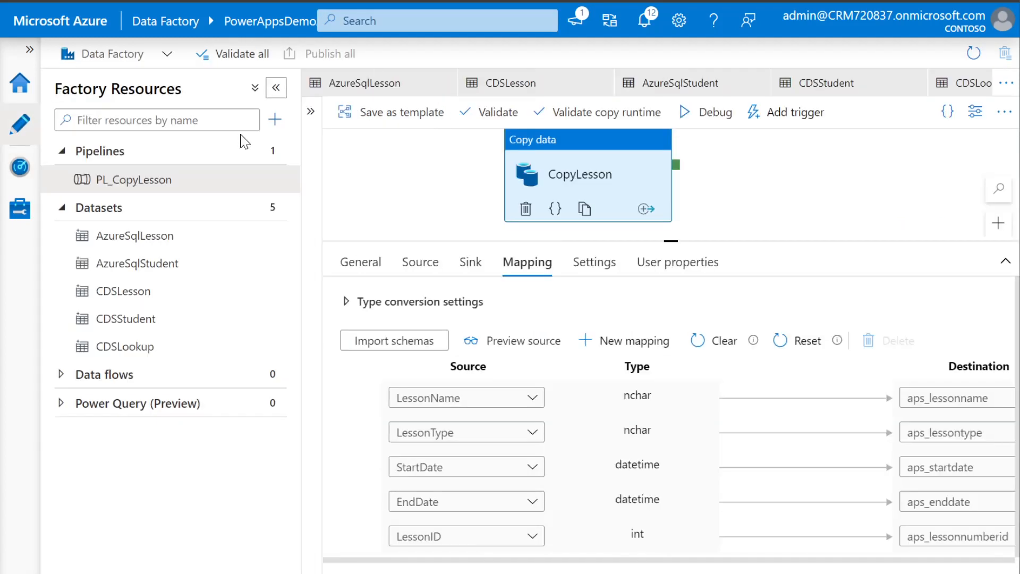
pyautogui.click(311, 113)
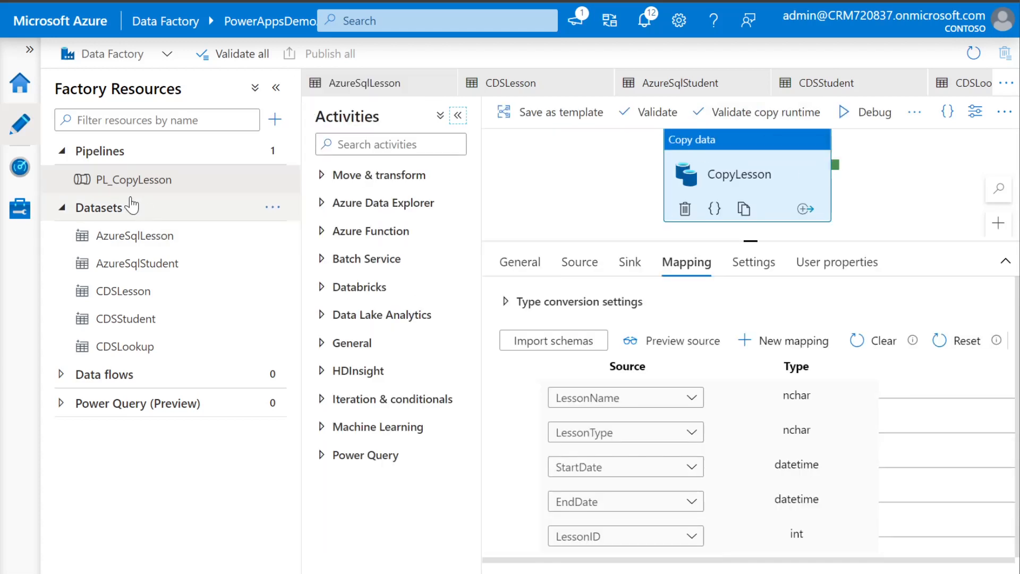
pyautogui.click(271, 153)
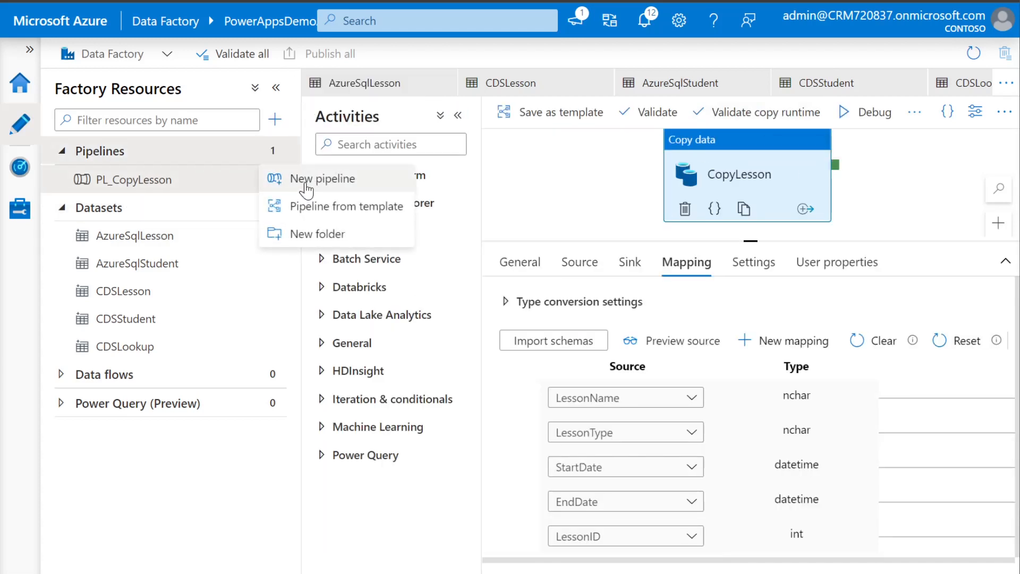
# Create a new pipeline named PL_Student
pyautogui.click(399, 182)
pyautogui.moveTo(839, 238); pyautogui.dragTo(762, 232)
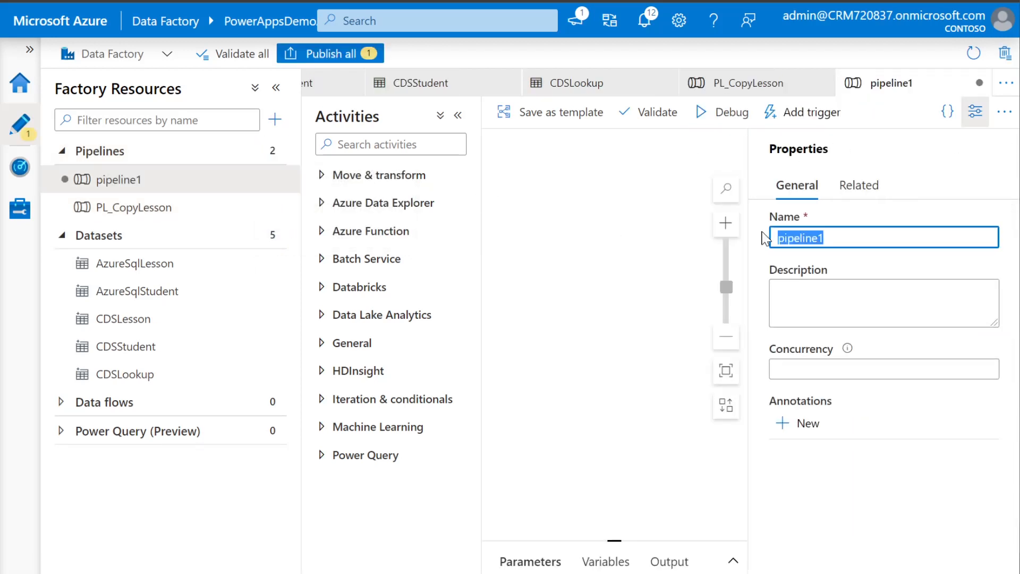
pyautogui.write('PL_+')
pyautogui.press('BackSpace')
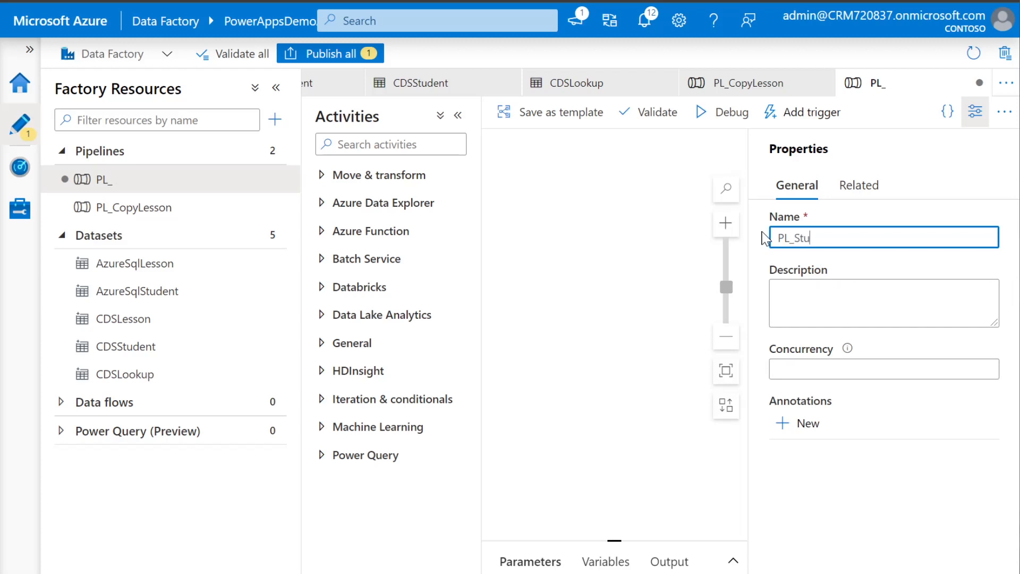
pyautogui.click(880, 481)
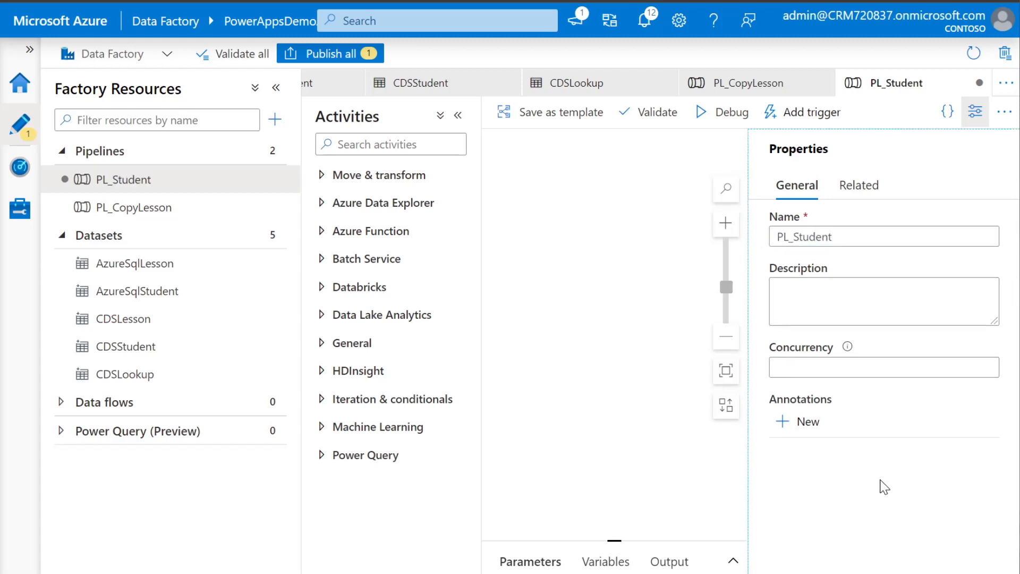
pyautogui.click(975, 111)
# Add a Copy data activity to PL_Student and rename it CopyStudent
pyautogui.click(419, 183)
pyautogui.moveTo(387, 206); pyautogui.dragTo(608, 230)
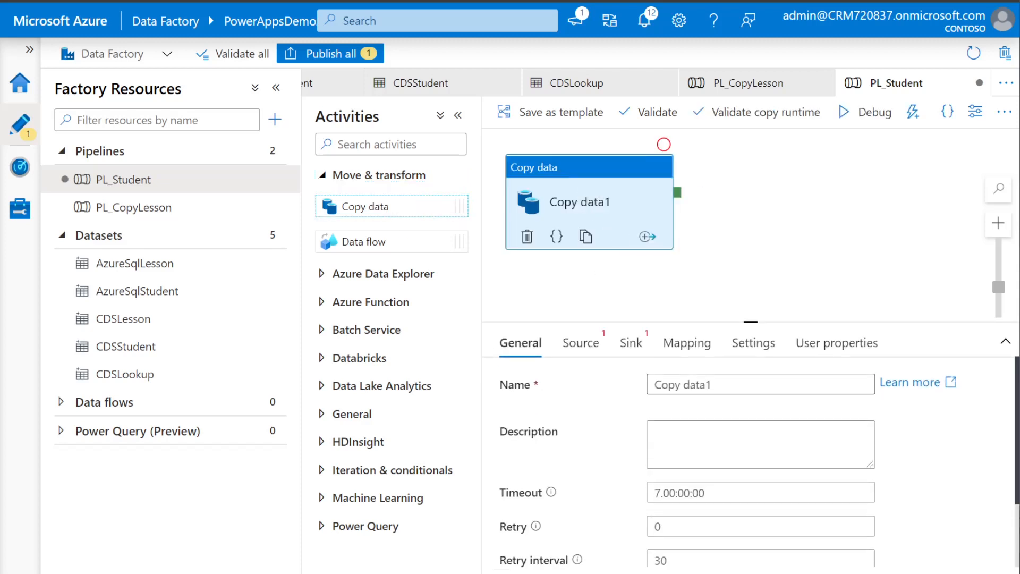
pyautogui.moveTo(718, 384); pyautogui.dragTo(682, 384)
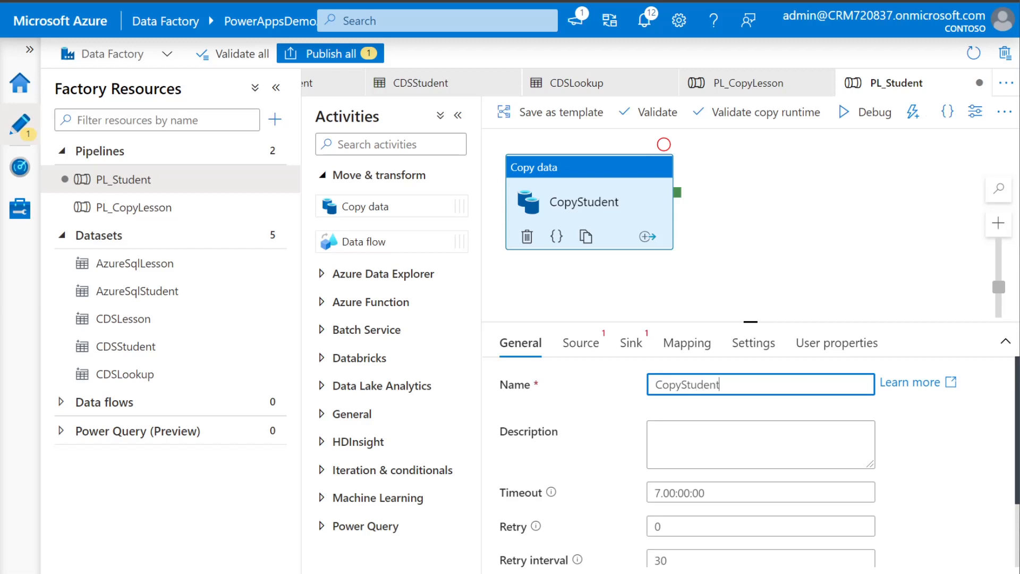
pyautogui.click(580, 342)
# Set CopyStudent's source dataset to AzureSqlStudent
pyautogui.moveTo(754, 322); pyautogui.dragTo(755, 271)
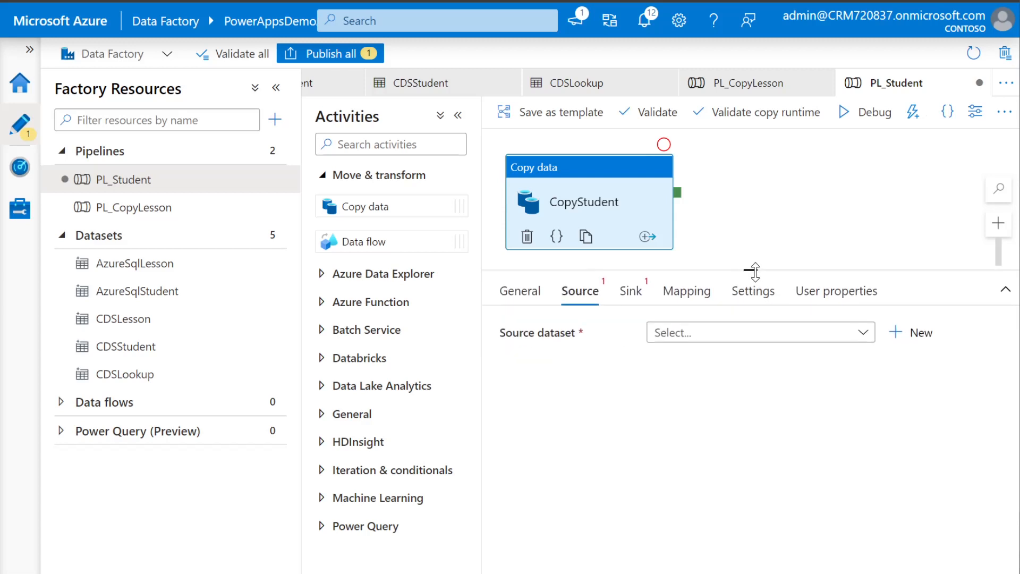
pyautogui.click(681, 334)
pyautogui.click(747, 452)
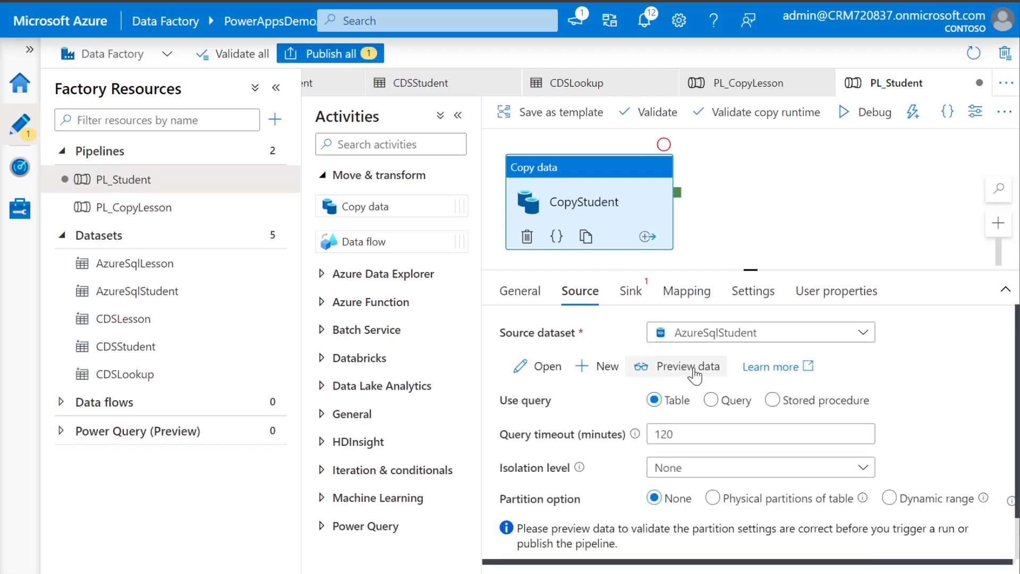
# Set the sink to CDSStudent with Upsert keyed on aps_studentnumberidkey
pyautogui.click(632, 292)
pyautogui.click(688, 339)
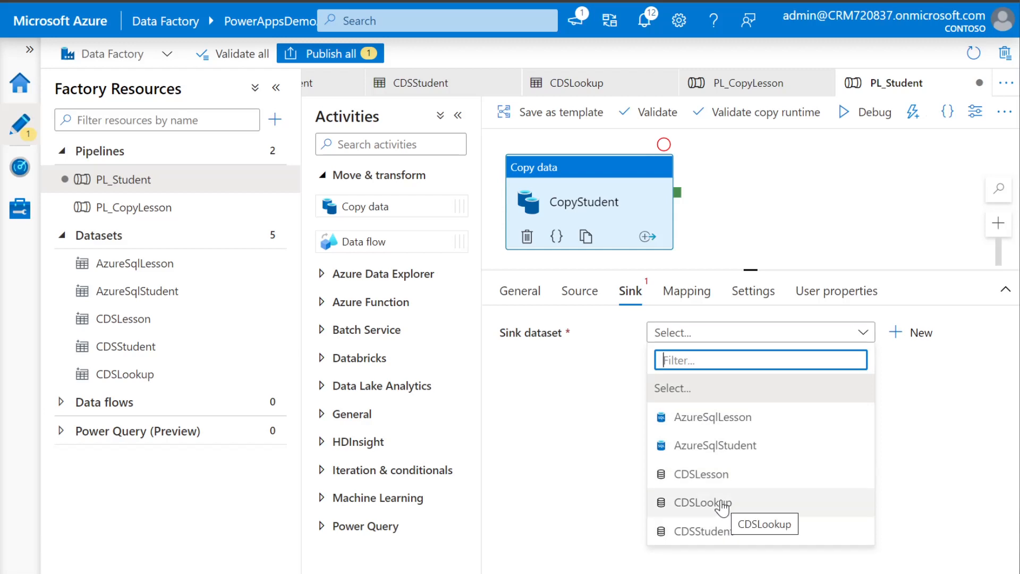
pyautogui.click(720, 532)
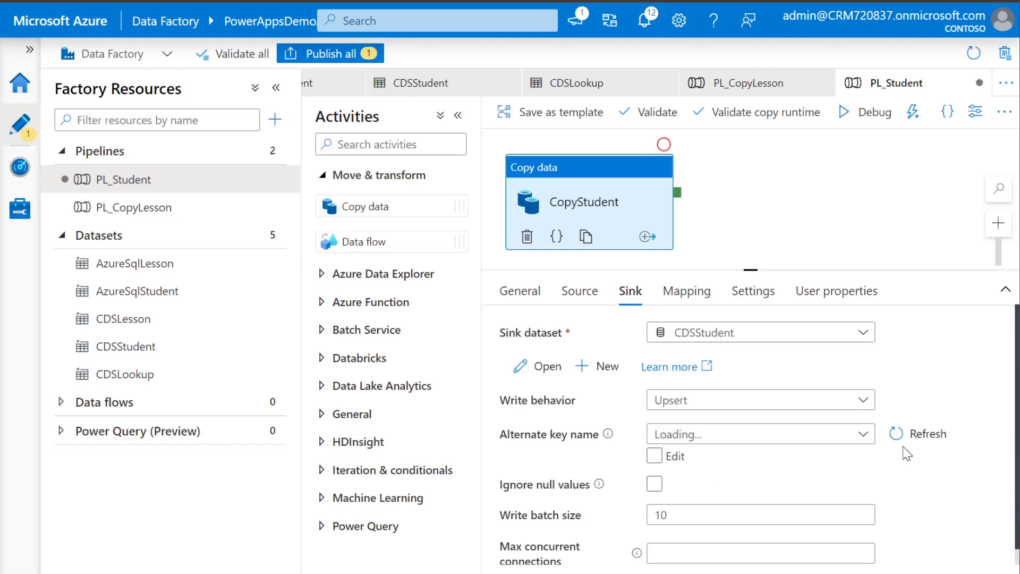
pyautogui.click(867, 439)
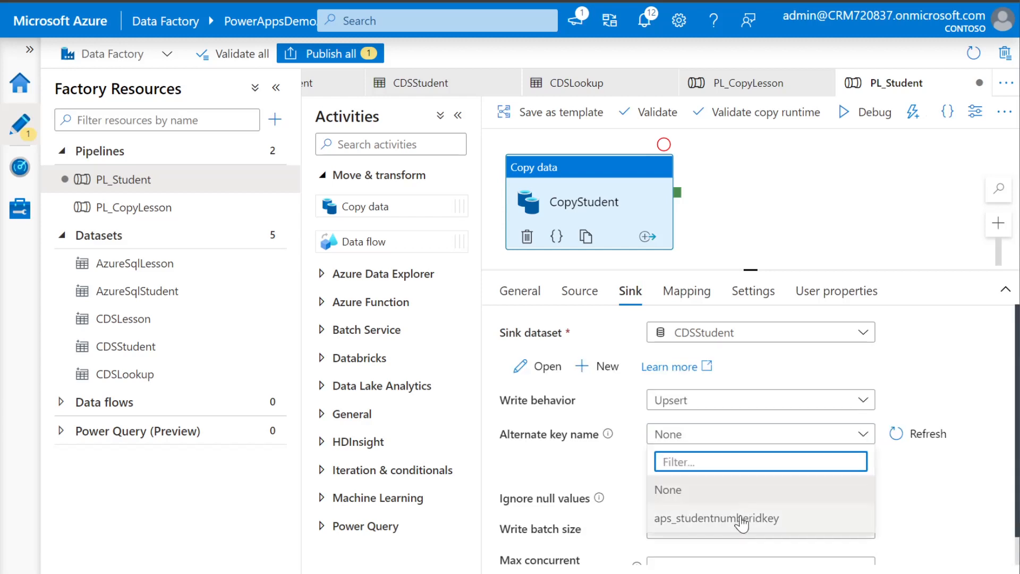
pyautogui.click(742, 519)
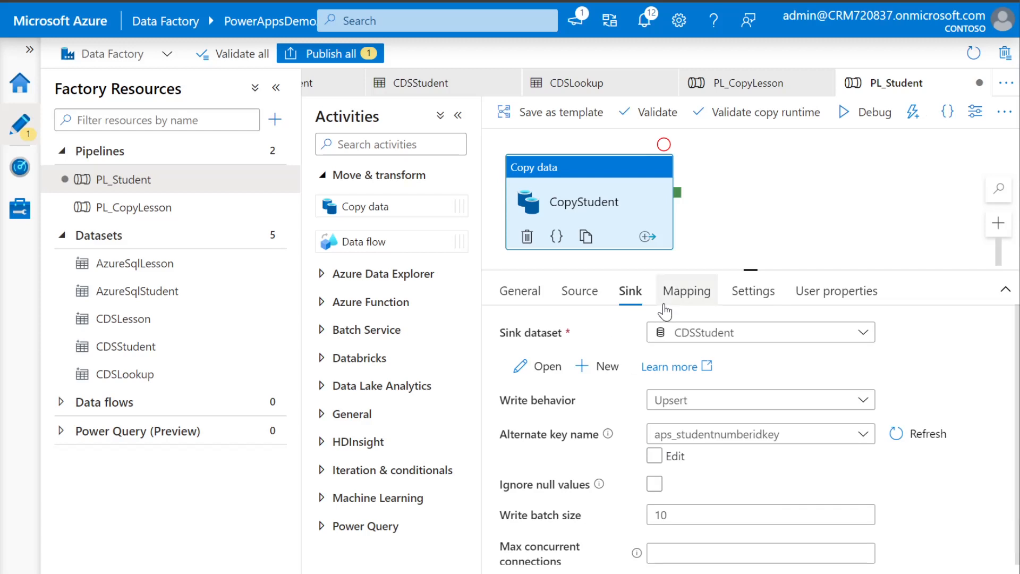
pyautogui.click(698, 303)
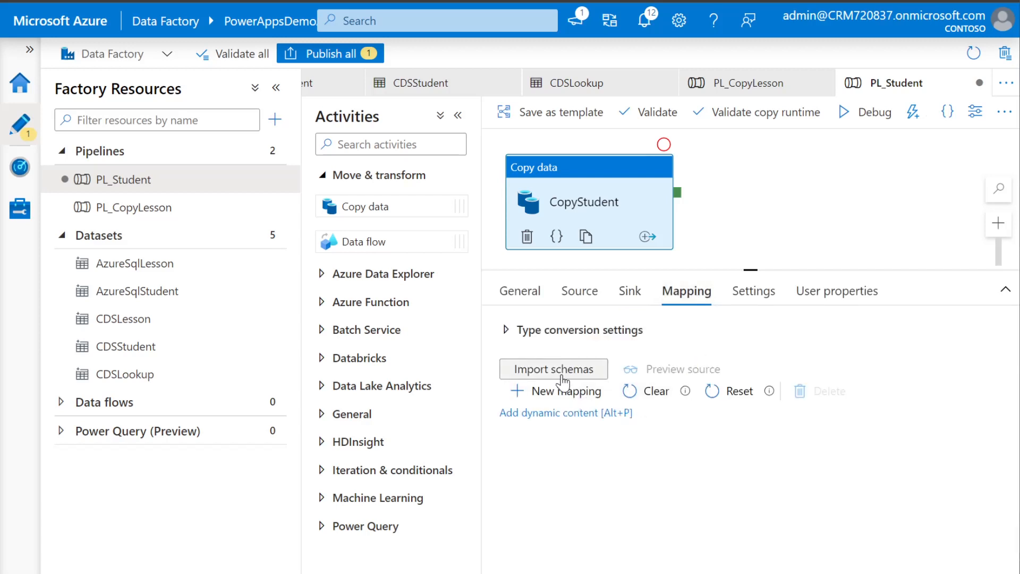
# Import the source and destination column schemas for CopyStudent
pyautogui.moveTo(750, 267); pyautogui.dragTo(750, 206)
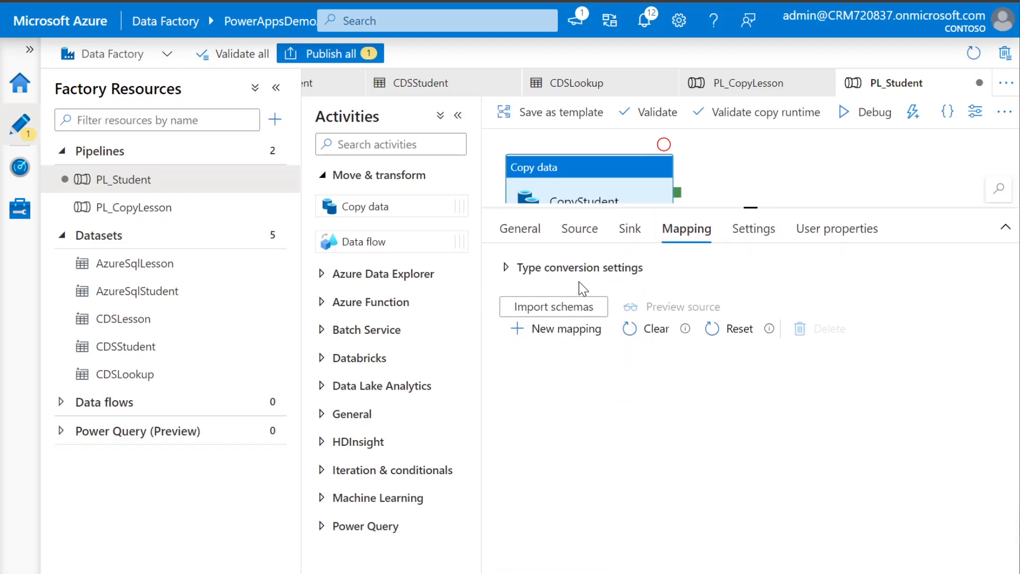
pyautogui.click(557, 313)
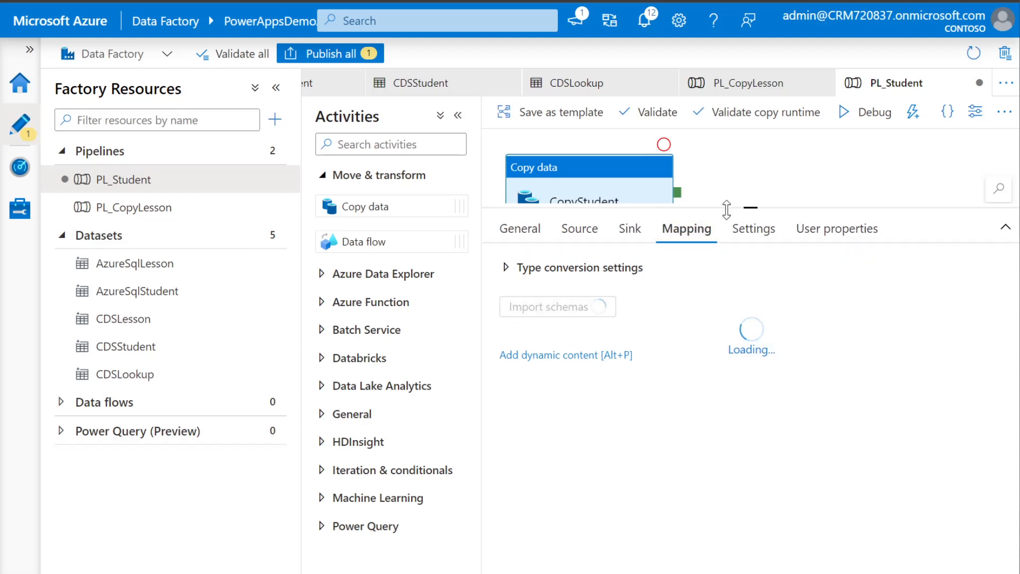
pyautogui.moveTo(750, 207); pyautogui.dragTo(751, 174)
# Widen the editor, then select and delete all imported automatic column mappings
pyautogui.click(458, 117)
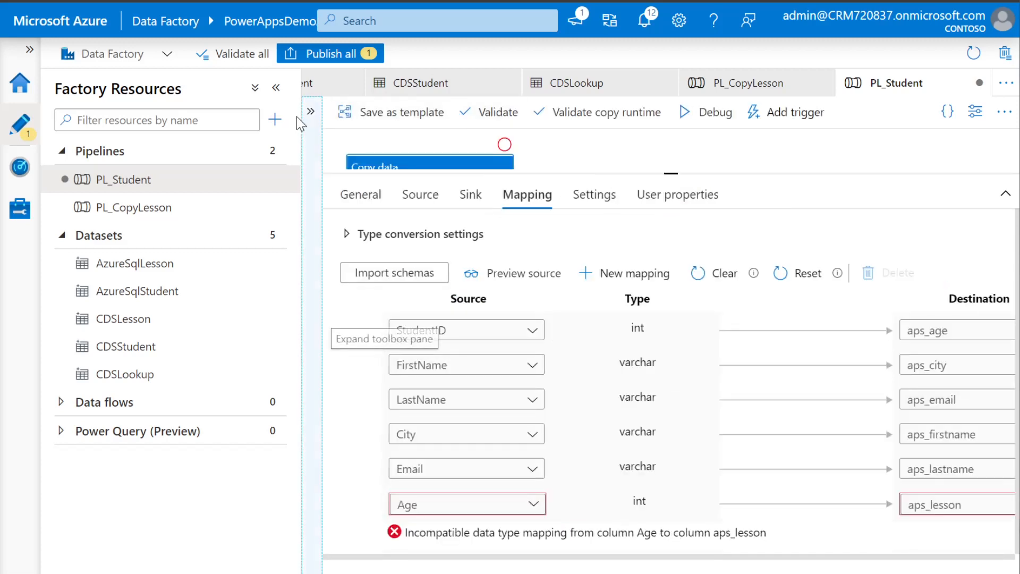
pyautogui.click(276, 88)
pyautogui.click(555, 176)
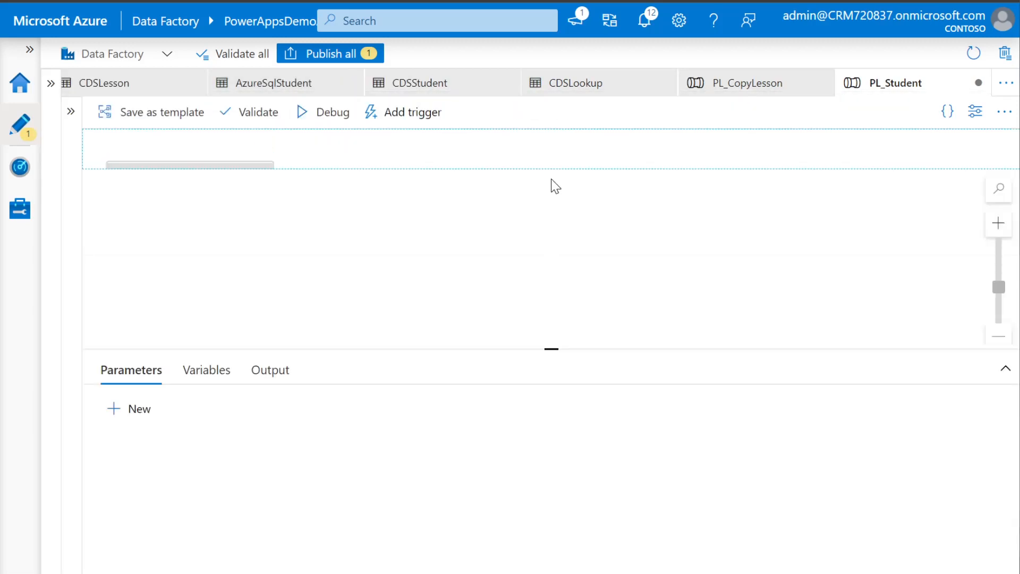
pyautogui.moveTo(554, 541); pyautogui.dragTo(526, 229)
pyautogui.click(213, 191)
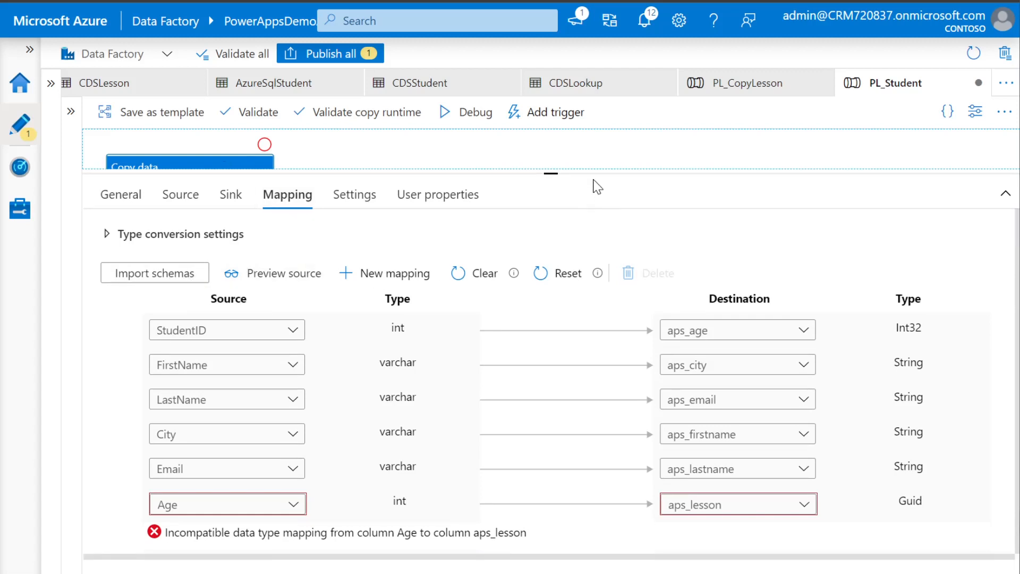
pyautogui.moveTo(551, 175); pyautogui.dragTo(551, 136)
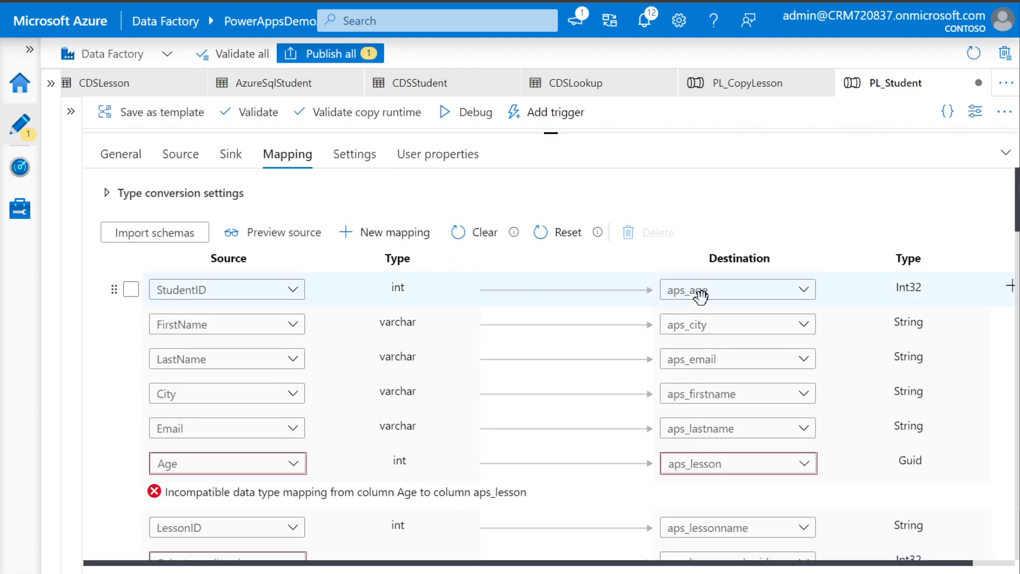
pyautogui.click(129, 262)
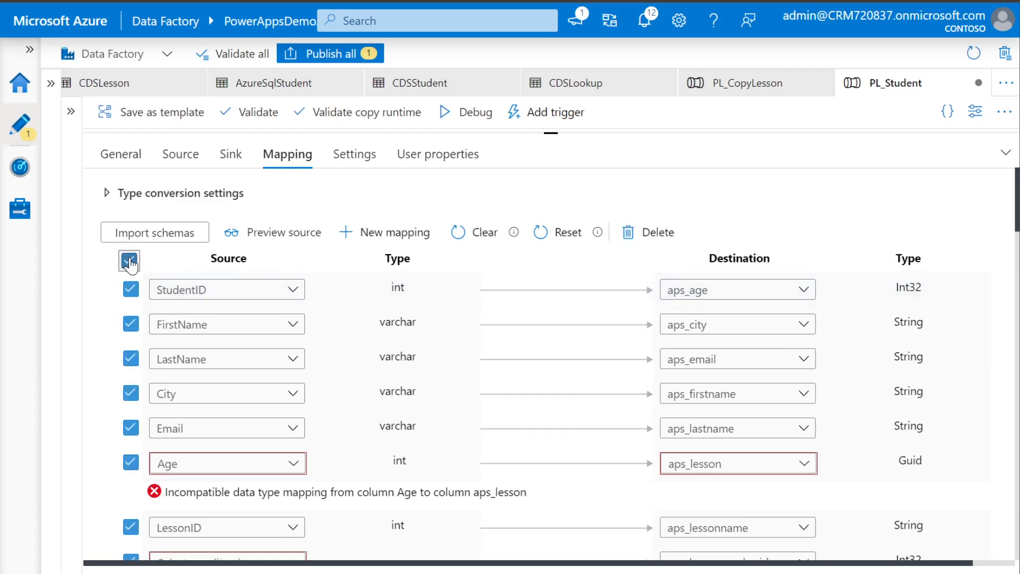
pyautogui.click(635, 232)
# Add a mapping row pairing StudentID with aps_studentnumberid
pyautogui.click(404, 234)
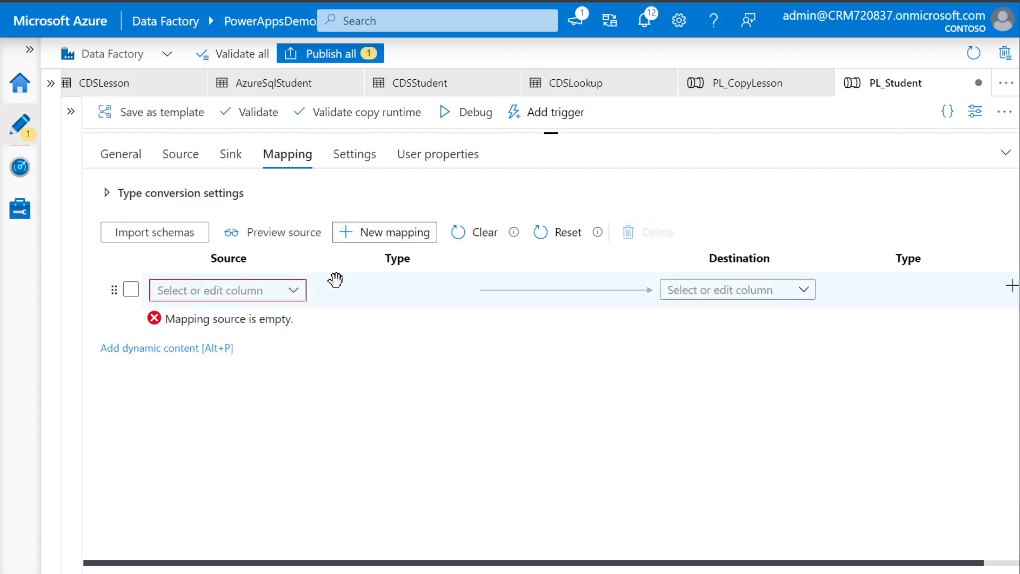
pyautogui.click(293, 290)
pyautogui.click(238, 350)
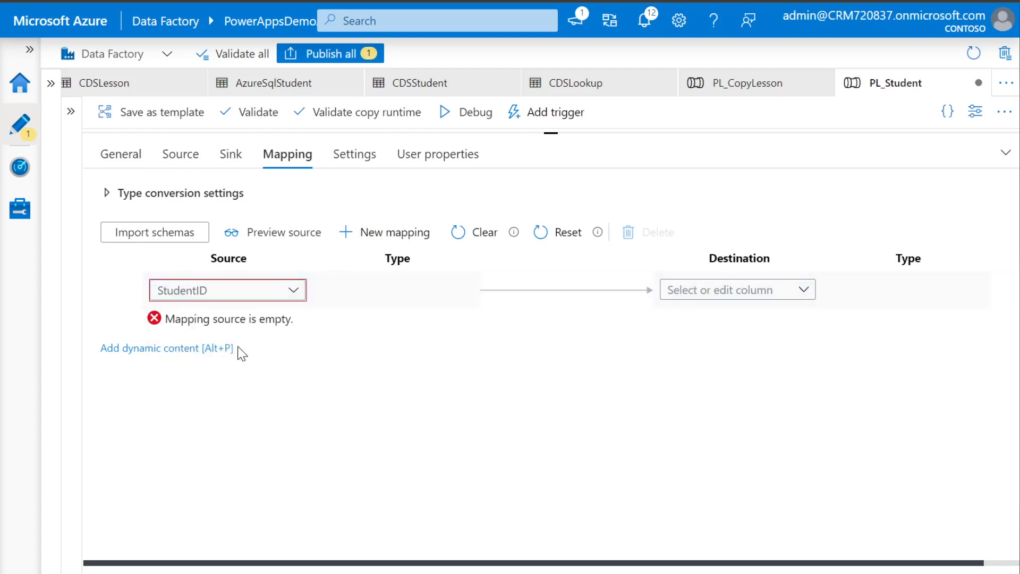
pyautogui.click(804, 291)
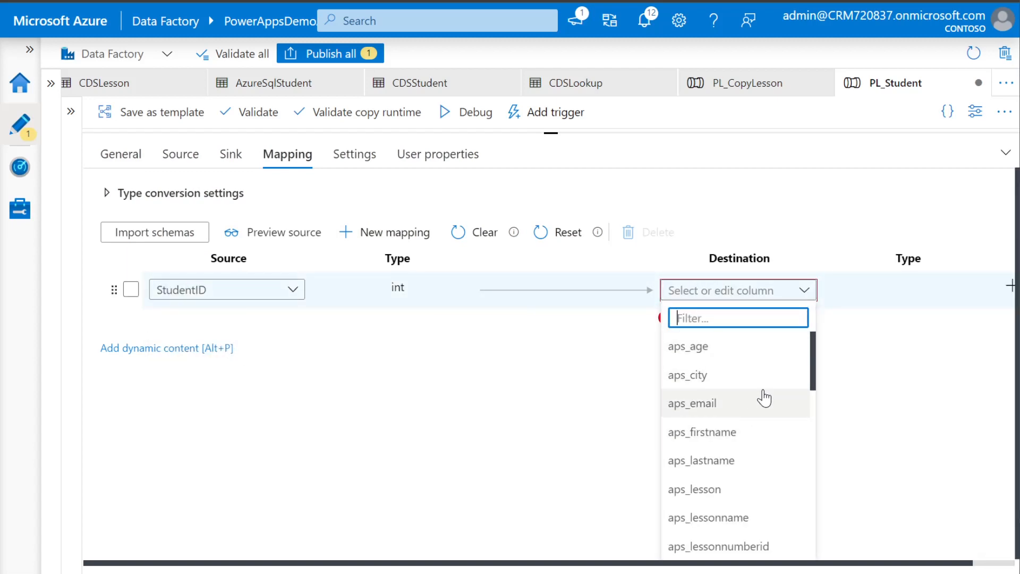
pyautogui.scroll(-3, 757, 447)
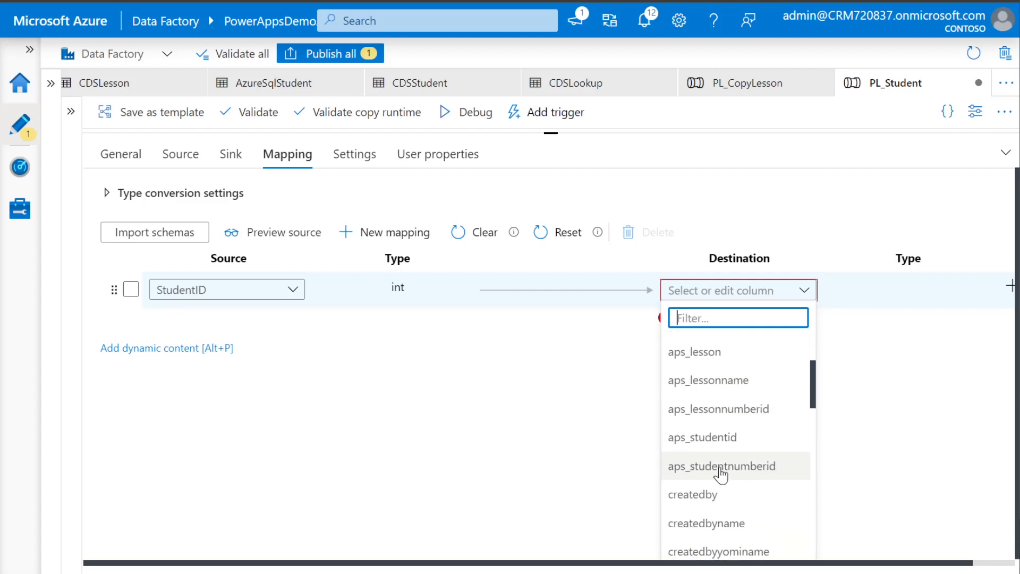
pyautogui.click(721, 472)
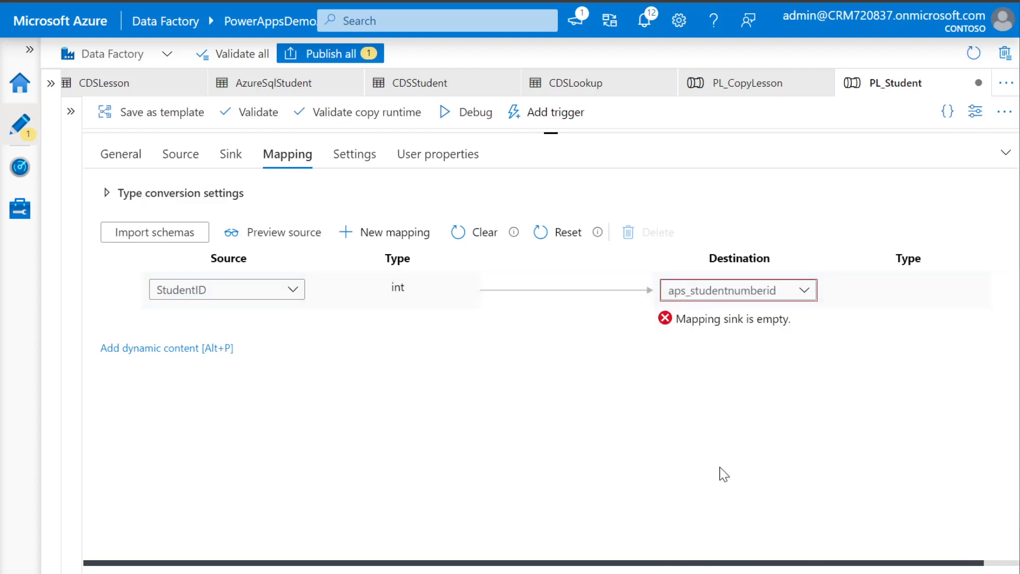
# Map FirstName to aps_firstname and LastName to aps_lastname
pyautogui.click(394, 232)
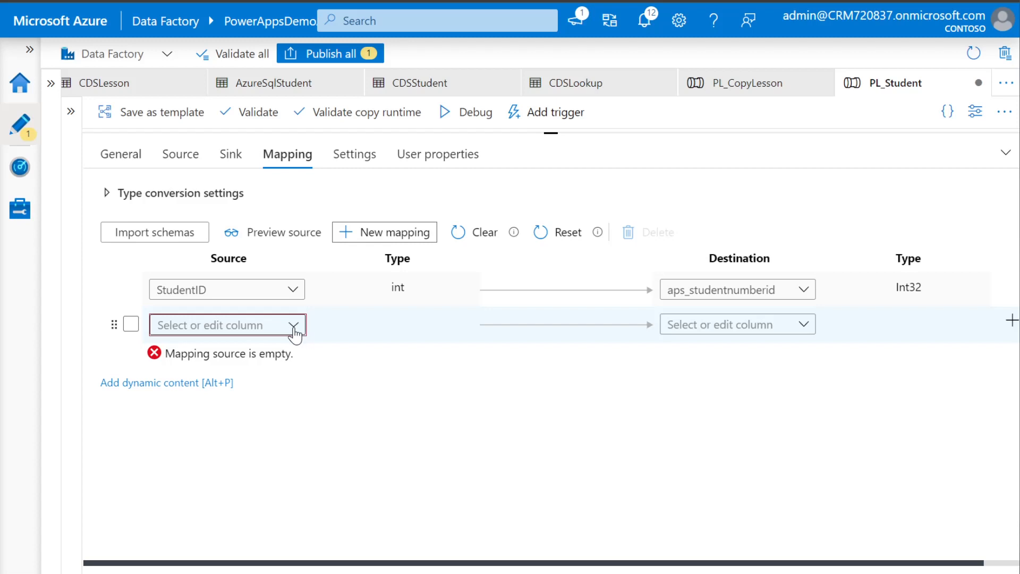
pyautogui.click(293, 325)
pyautogui.click(207, 410)
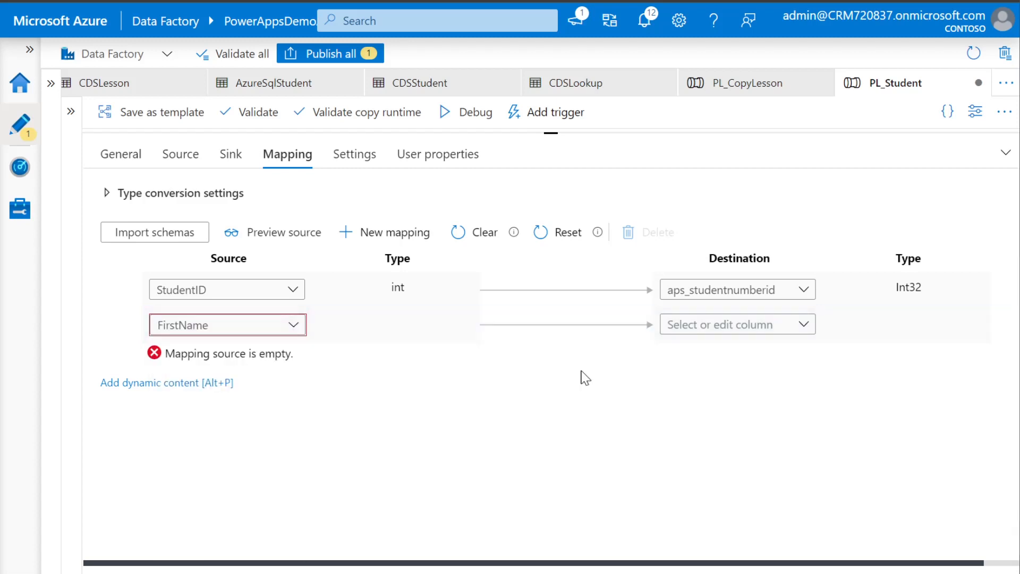
pyautogui.click(804, 326)
pyautogui.click(743, 466)
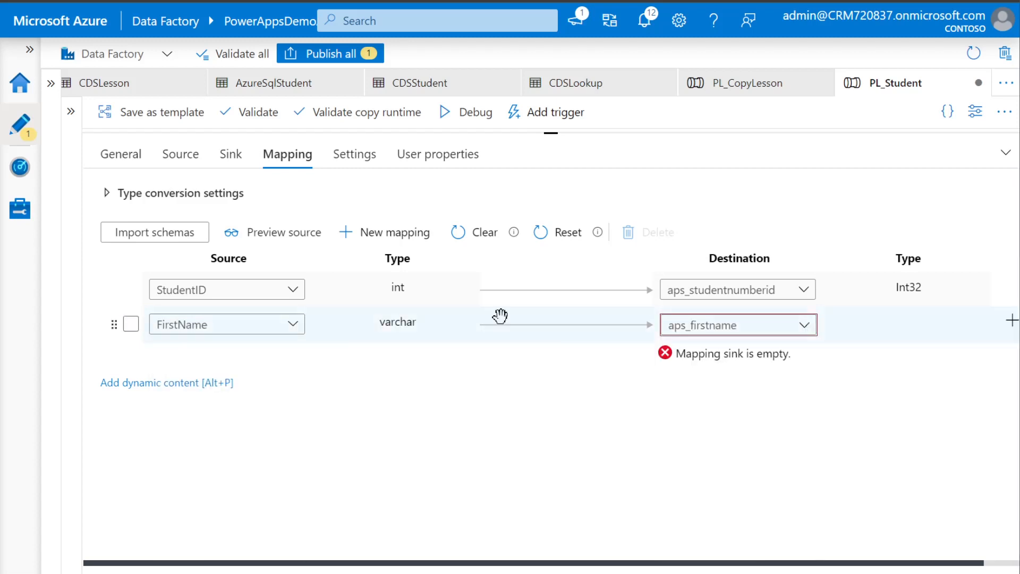
pyautogui.click(399, 234)
pyautogui.click(293, 360)
pyautogui.click(213, 471)
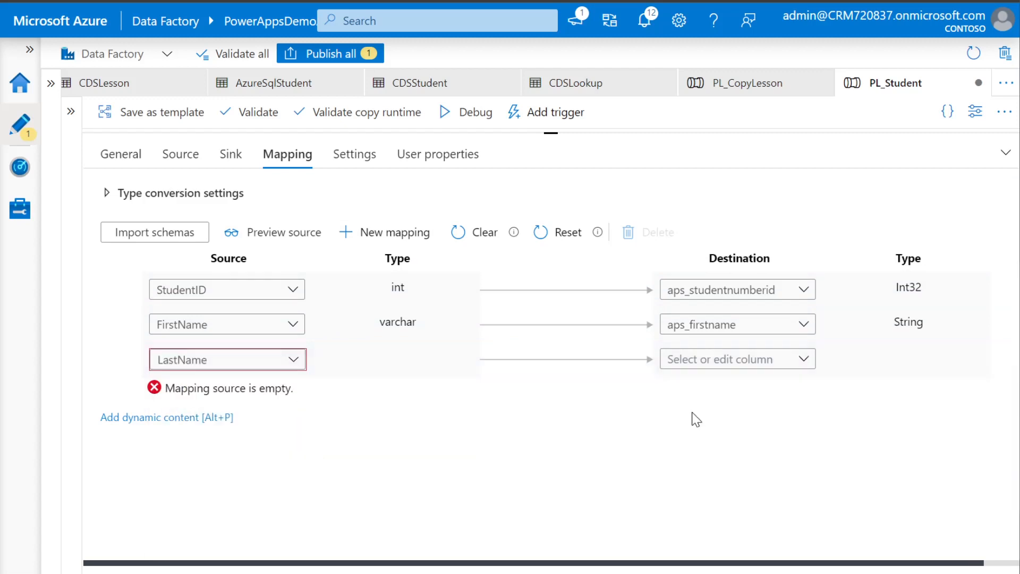
pyautogui.click(804, 360)
pyautogui.scroll(-1, 739, 467)
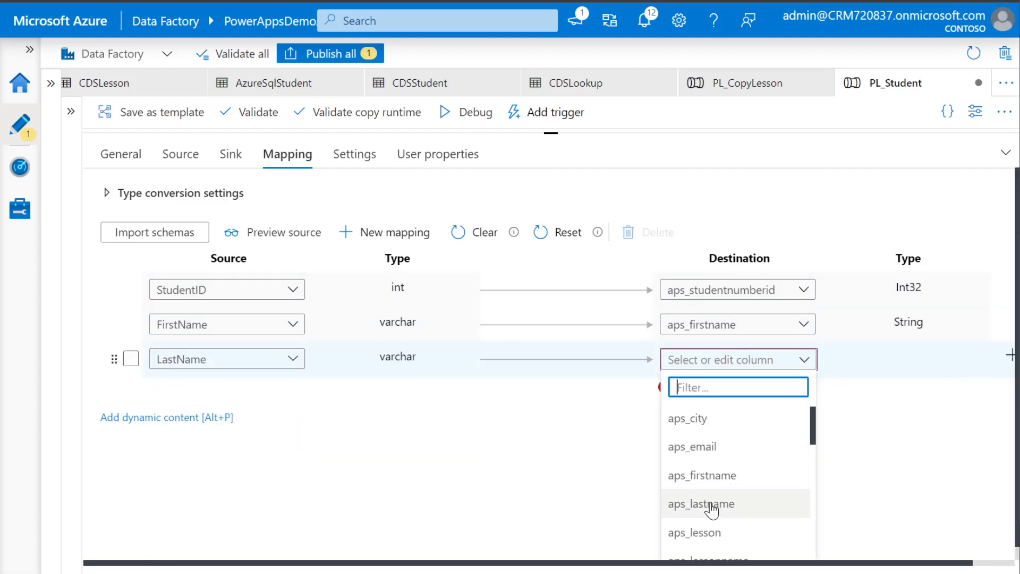
pyautogui.click(712, 505)
# Map City to aps_city and Email to aps_email
pyautogui.click(393, 233)
pyautogui.click(293, 394)
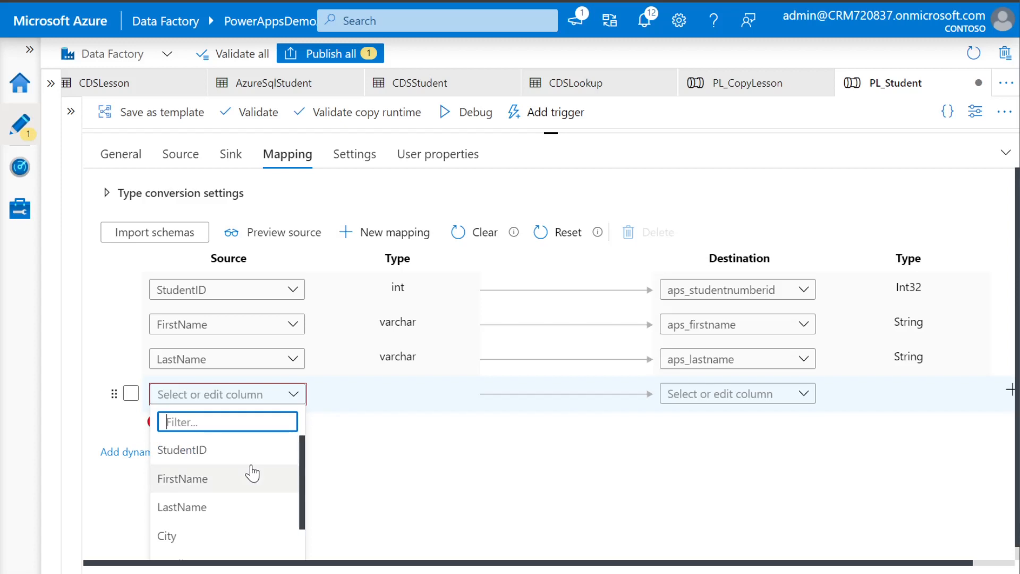
pyautogui.scroll(-1, 248, 476)
pyautogui.click(196, 495)
pyautogui.click(804, 395)
pyautogui.click(718, 480)
pyautogui.click(394, 232)
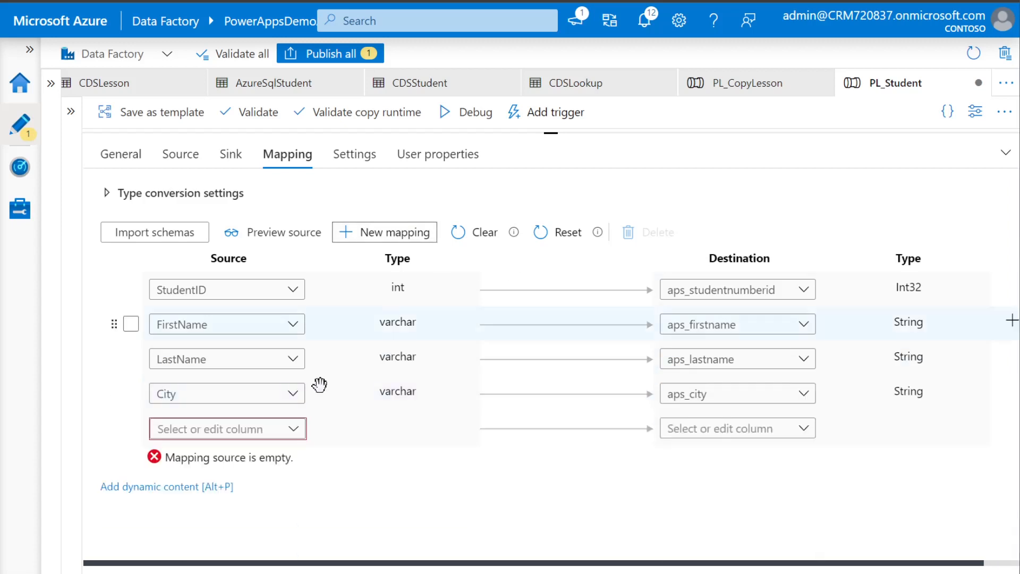
pyautogui.click(296, 437)
pyautogui.scroll(-3, 244, 515)
pyautogui.click(190, 531)
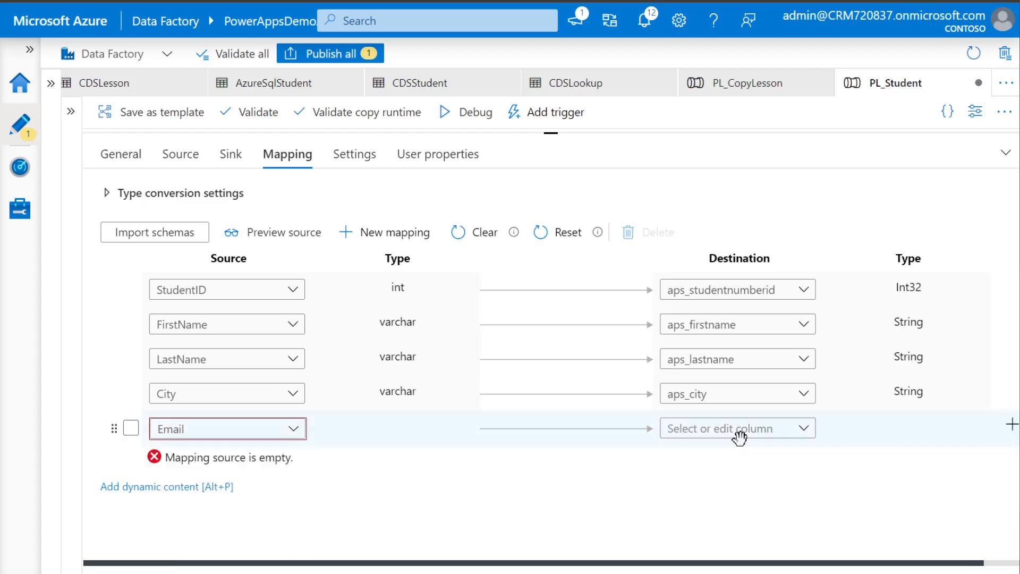
pyautogui.click(804, 428)
pyautogui.scroll(-1, 770, 515)
pyautogui.click(701, 528)
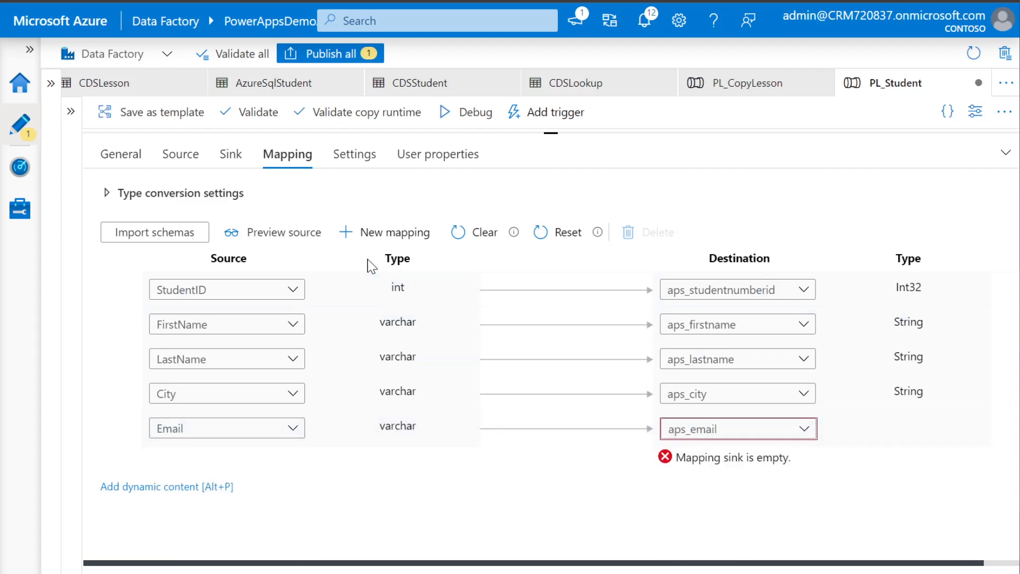
# Add a mapping row pairing Age with aps_age
pyautogui.click(390, 232)
pyautogui.click(293, 463)
pyautogui.scroll(-1, 205, 519)
pyautogui.scroll(-1, 367, 465)
pyautogui.scroll(-2, 281, 515)
pyautogui.scroll(-1, 277, 519)
pyautogui.click(165, 547)
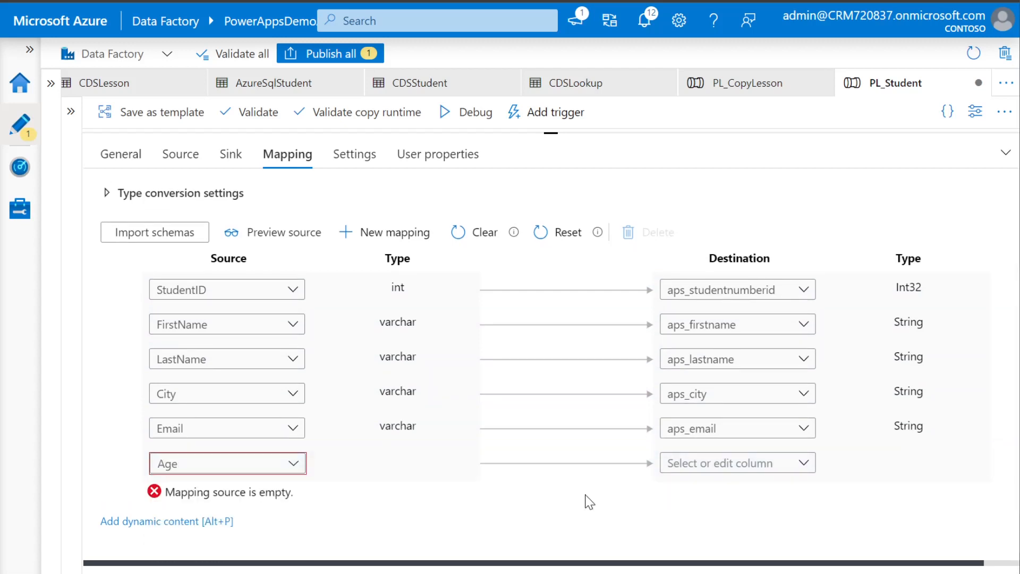
pyautogui.click(803, 467)
pyautogui.scroll(-1, 903, 478)
pyautogui.scroll(-2, 752, 529)
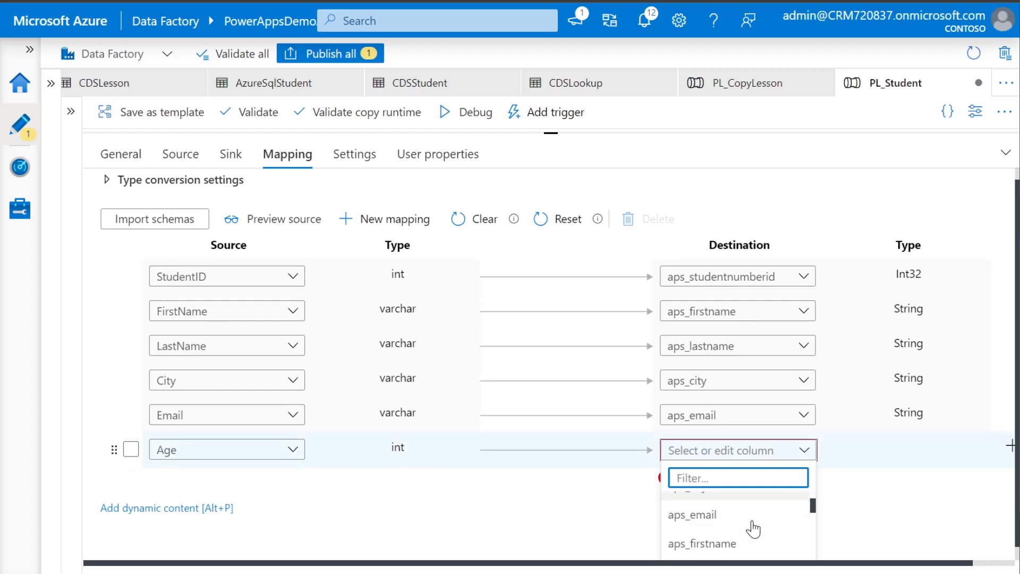
pyautogui.scroll(-4, 754, 528)
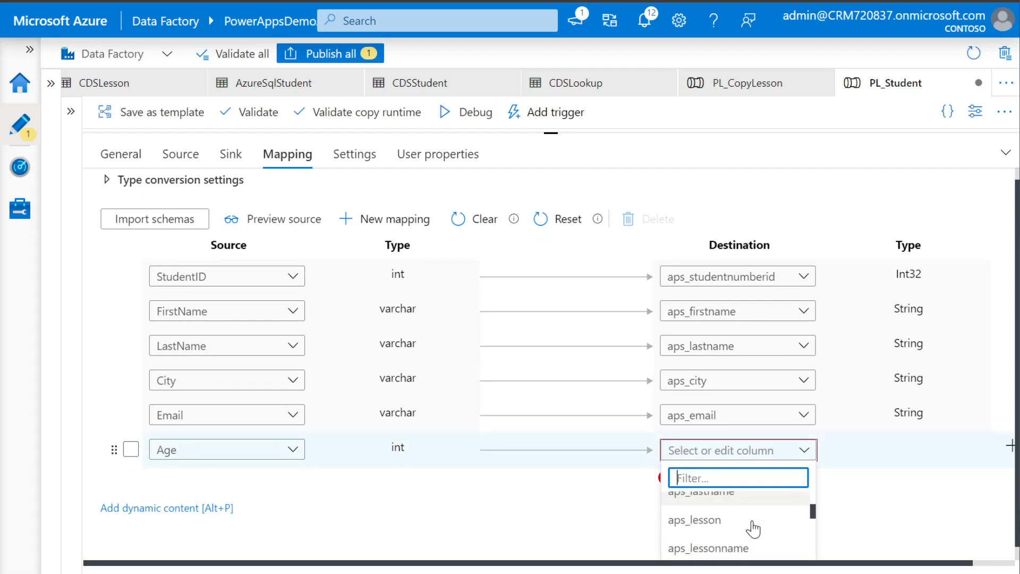
pyautogui.scroll(5, 744, 529)
pyautogui.scroll(1, 742, 530)
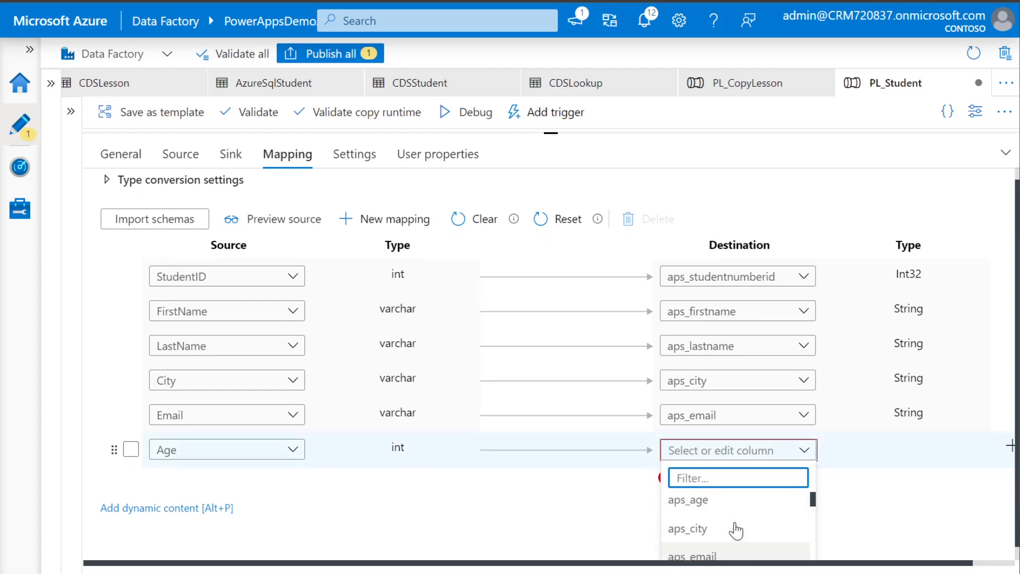
pyautogui.click(706, 506)
# Map LessonID to aps_lessonnumberid, then bring up Publish all to review pending changes
pyautogui.click(398, 234)
pyautogui.click(292, 496)
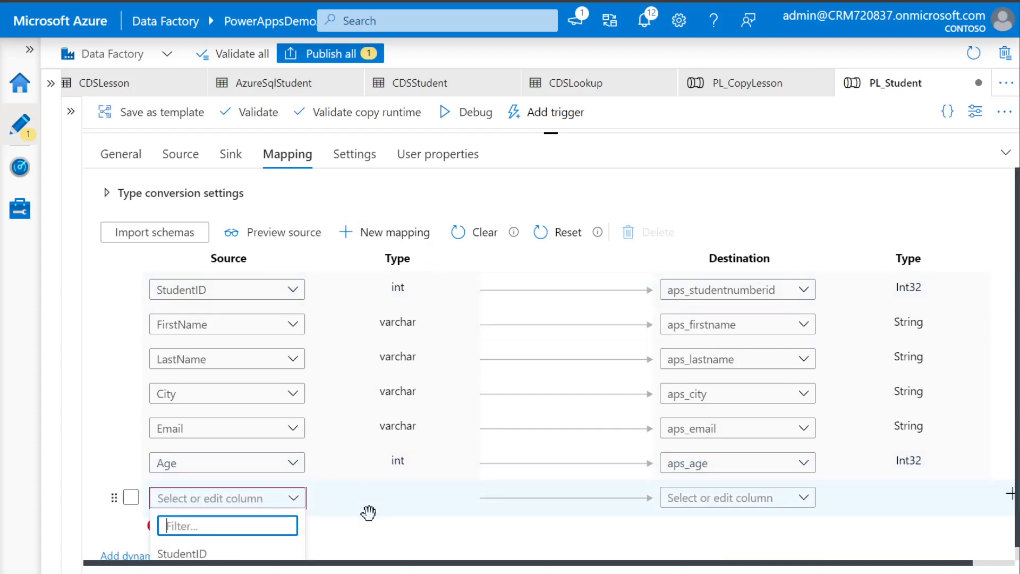
pyautogui.scroll(-1, 369, 510)
pyautogui.scroll(-1, 239, 549)
pyautogui.scroll(-1, 423, 466)
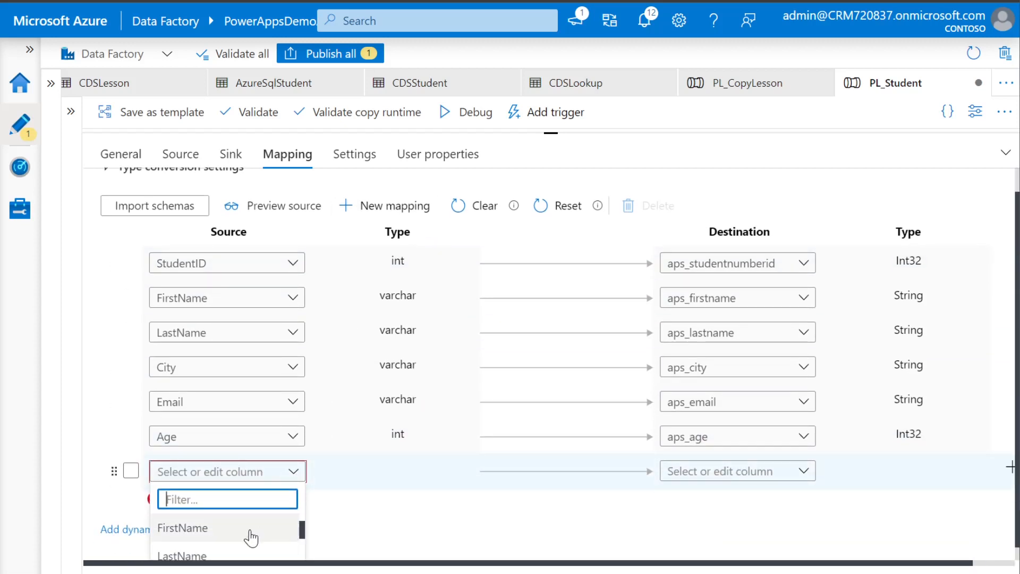
pyautogui.scroll(-1, 251, 537)
pyautogui.scroll(-1, 396, 473)
pyautogui.scroll(-1, 228, 531)
pyautogui.scroll(-1, 401, 494)
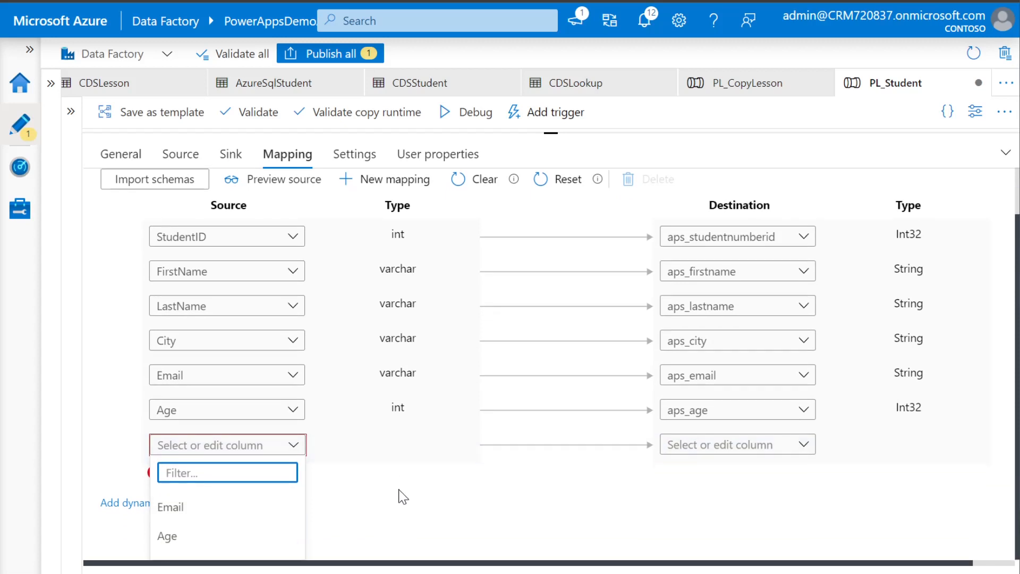
pyautogui.scroll(-3, 404, 497)
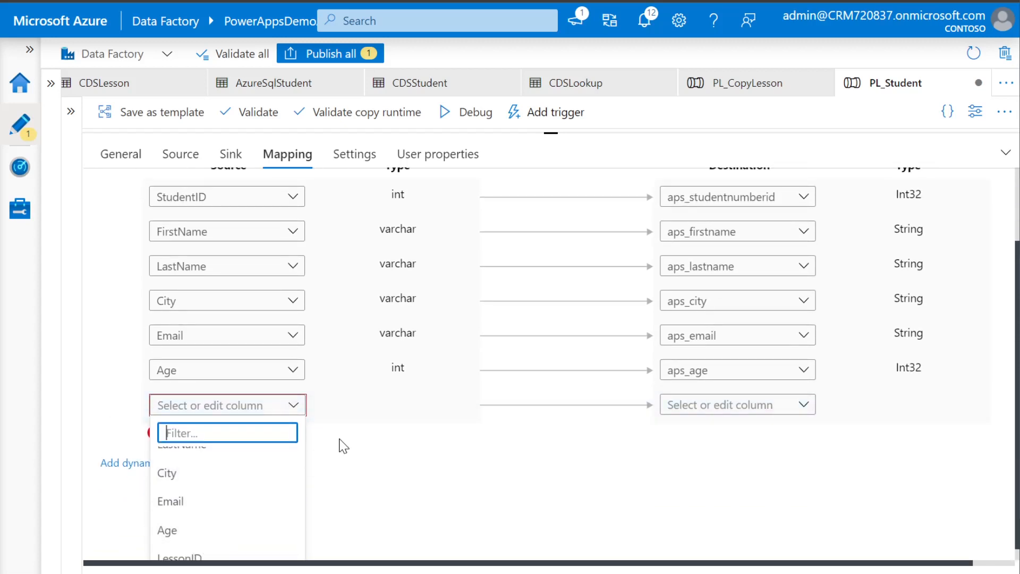
pyautogui.scroll(-1, 208, 535)
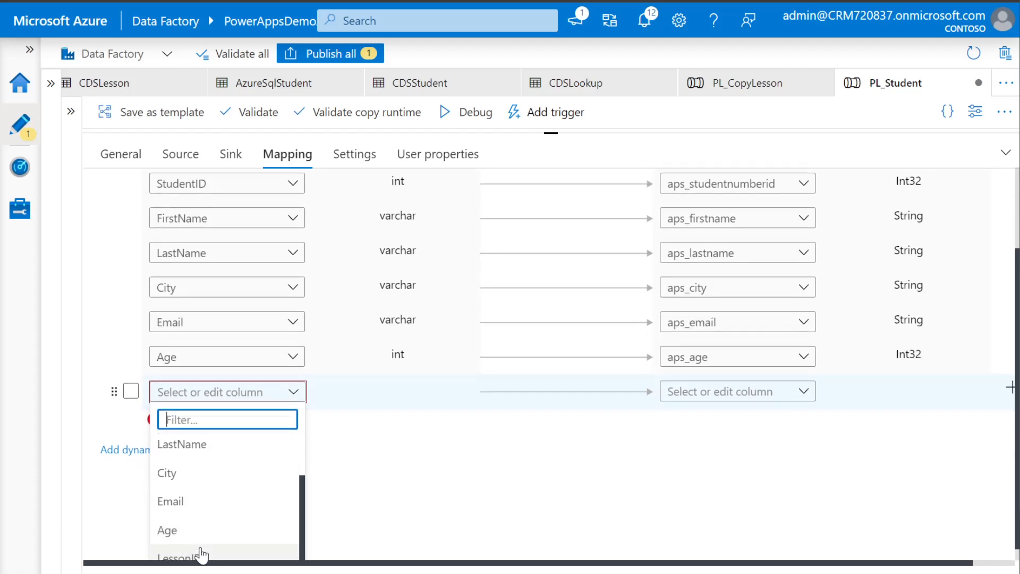
pyautogui.scroll(-1, 206, 542)
pyautogui.click(193, 546)
pyautogui.scroll(-1, 319, 521)
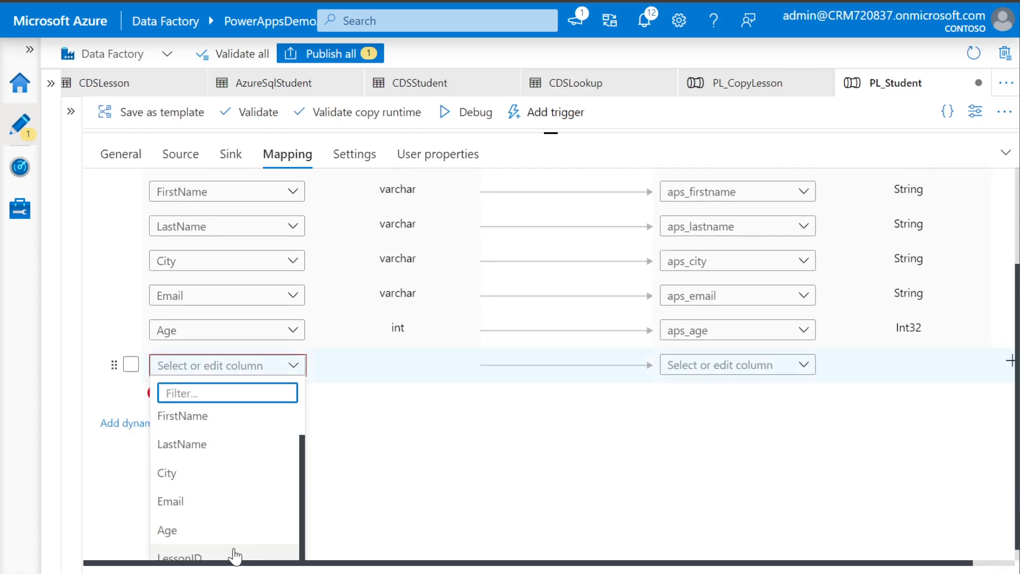
pyautogui.scroll(-1, 202, 547)
pyautogui.click(194, 547)
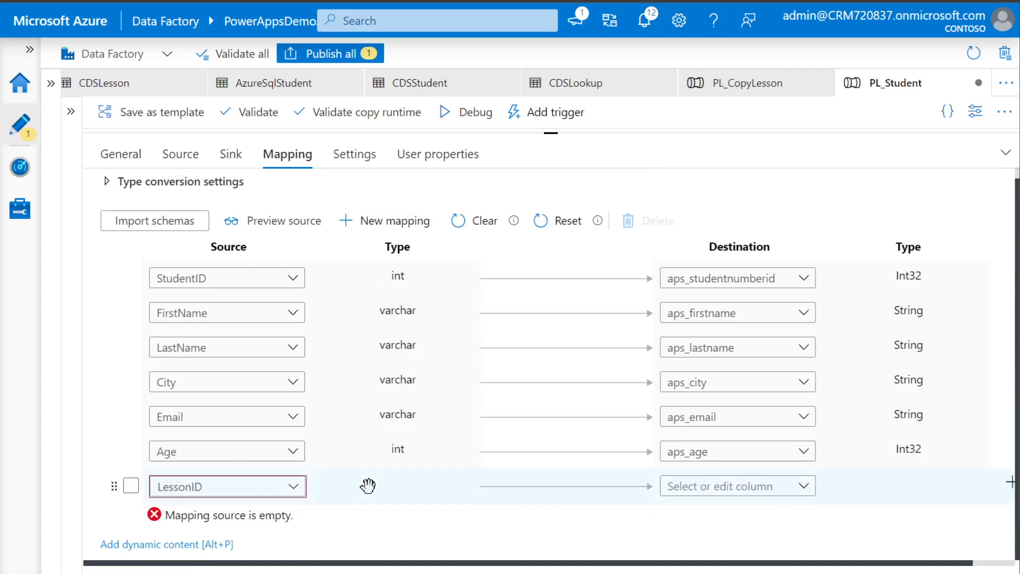
pyautogui.click(803, 487)
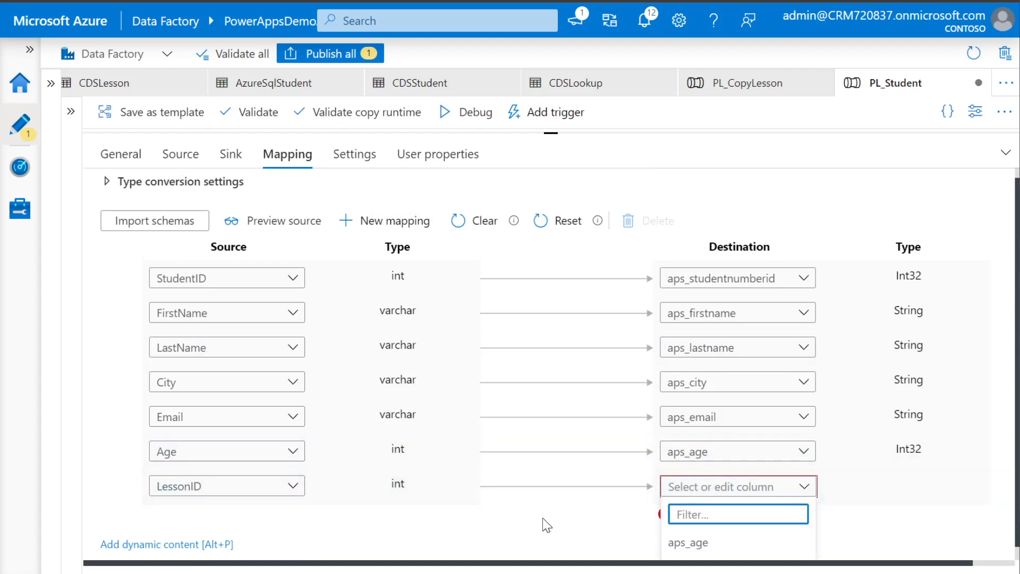
pyautogui.scroll(-1, 1010, 483)
pyautogui.scroll(-1, 739, 529)
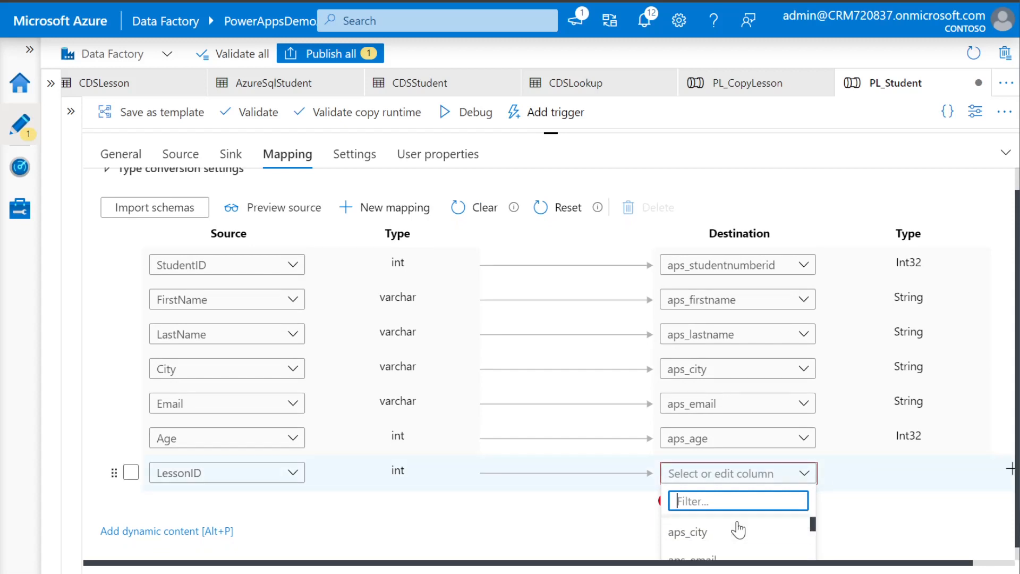
pyautogui.scroll(-1, 932, 516)
pyautogui.scroll(-4, 723, 534)
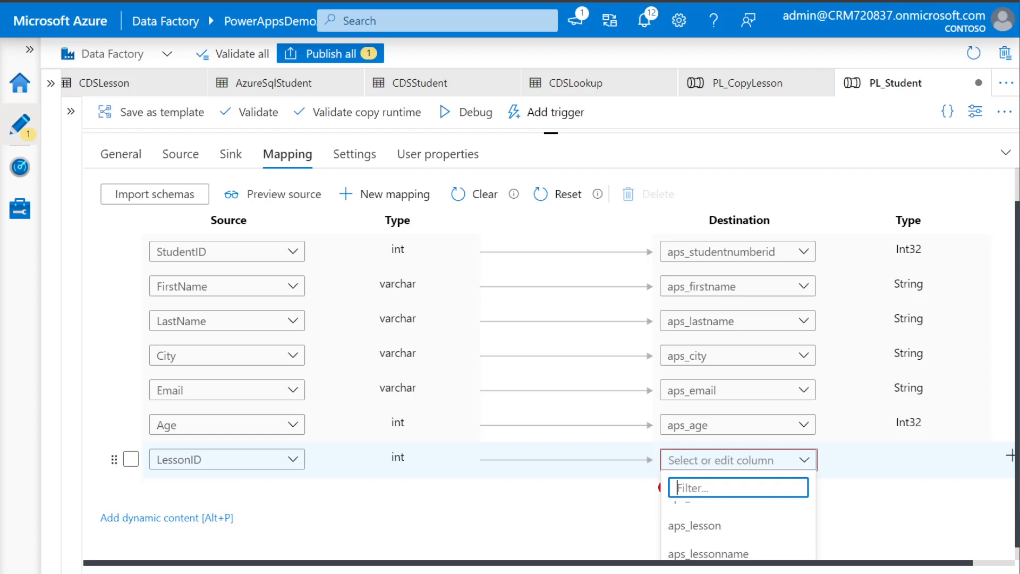
pyautogui.write('les')
pyautogui.write('on')
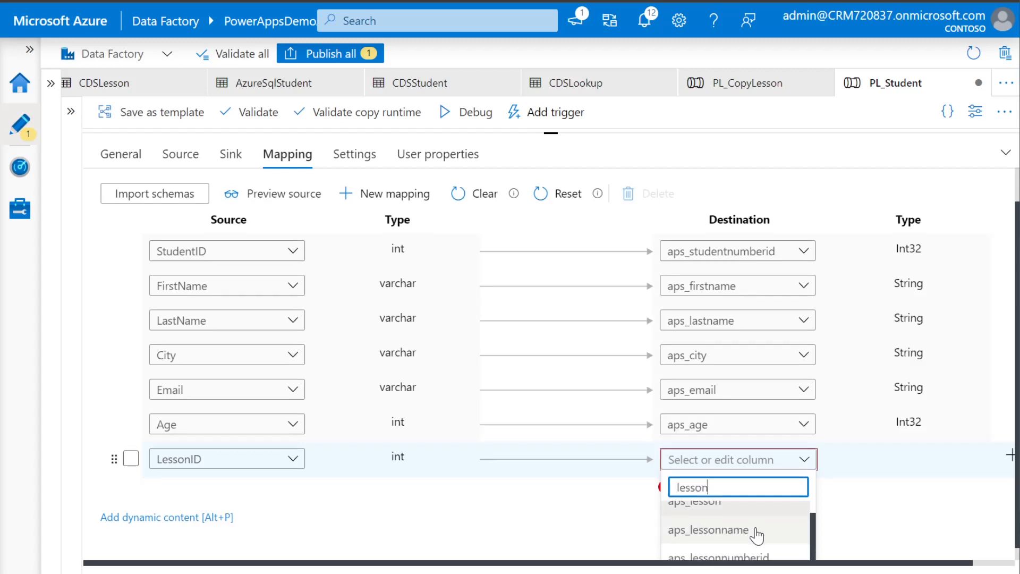
pyautogui.scroll(-1, 744, 539)
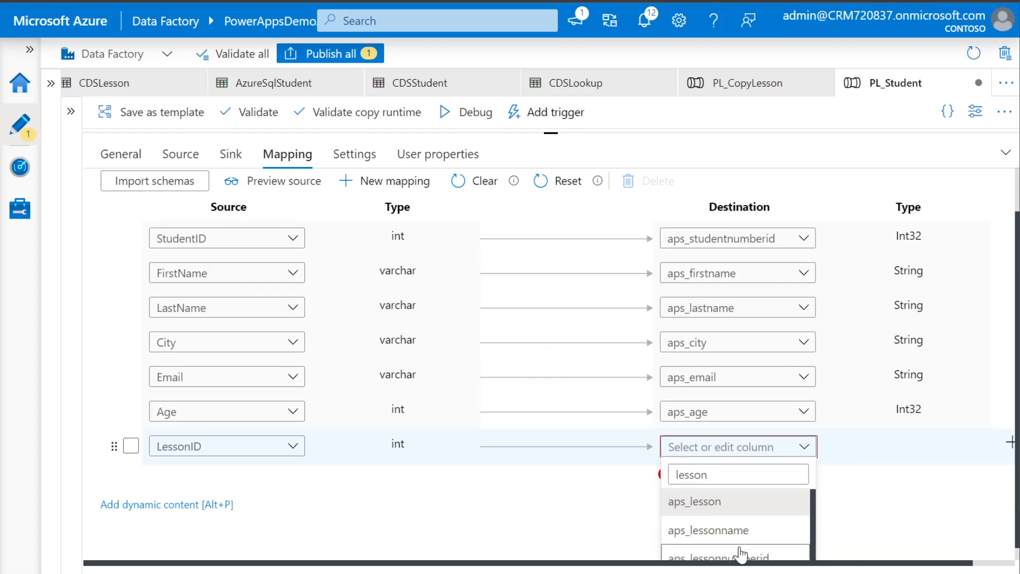
pyautogui.click(743, 547)
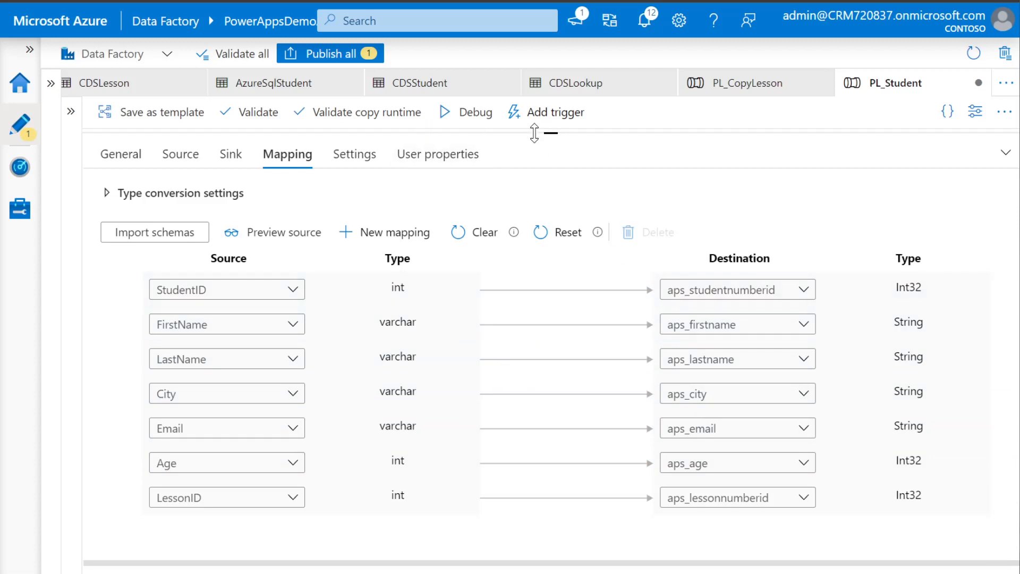
pyautogui.click(344, 55)
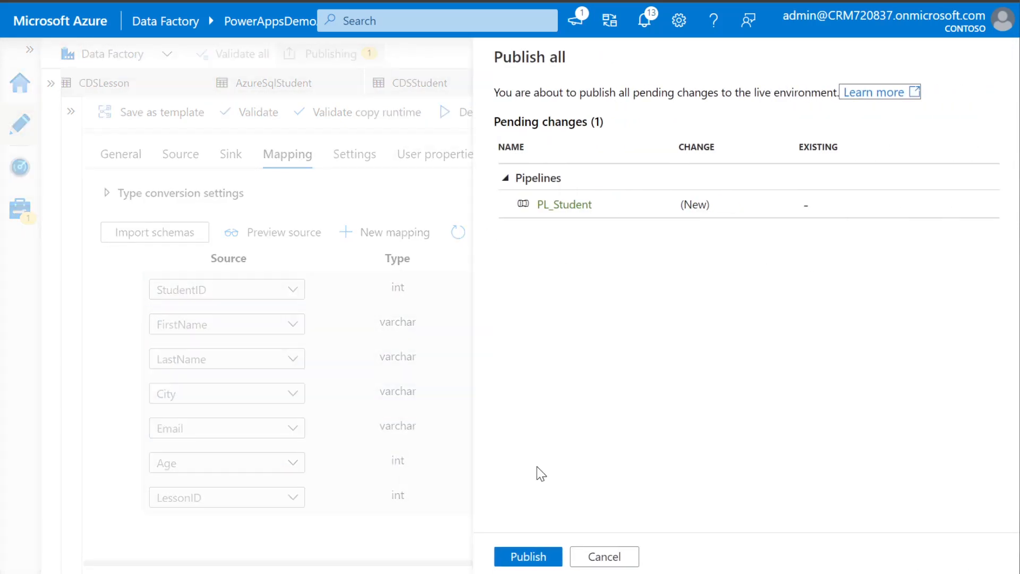
# Publish the PL_Student pipeline and bring the CopyStudent canvas and activity list back into view
pyautogui.click(528, 556)
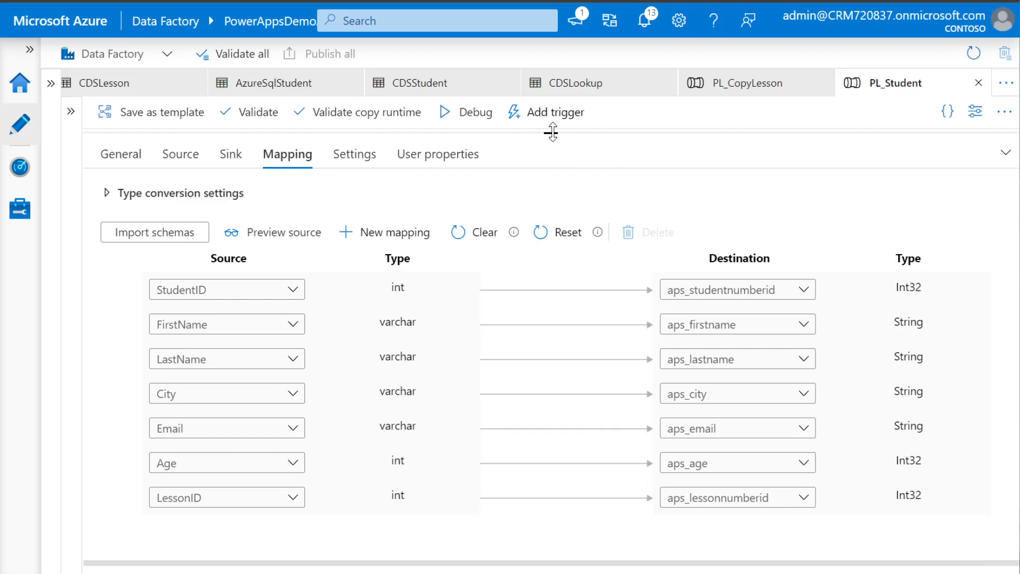
pyautogui.moveTo(552, 132); pyautogui.dragTo(549, 343)
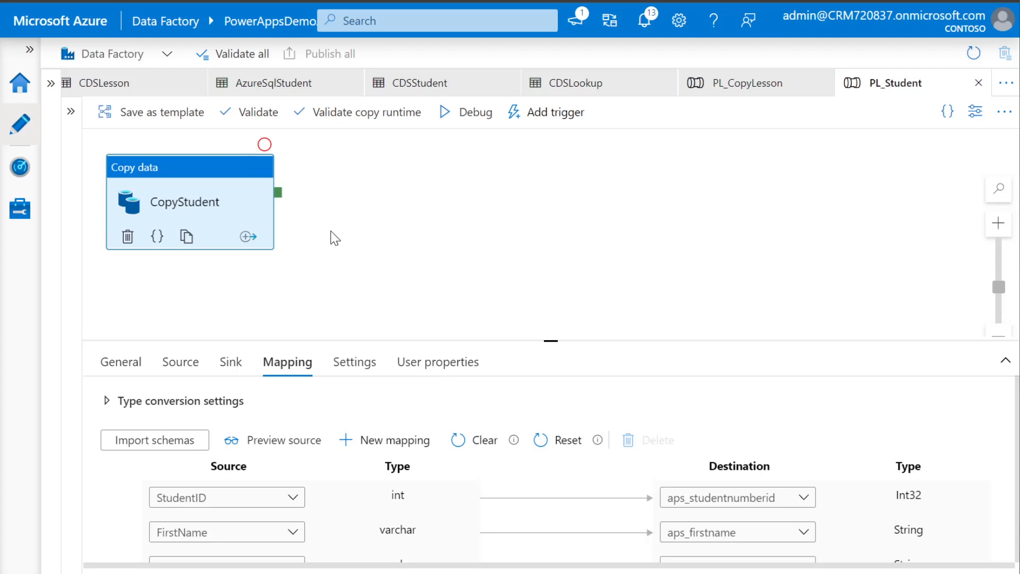
pyautogui.click(71, 111)
# Add a Copy data activity after CopyStudent's success output and rename it RelationshipStudent
pyautogui.moveTo(149, 207); pyautogui.dragTo(595, 199)
pyautogui.click(218, 115)
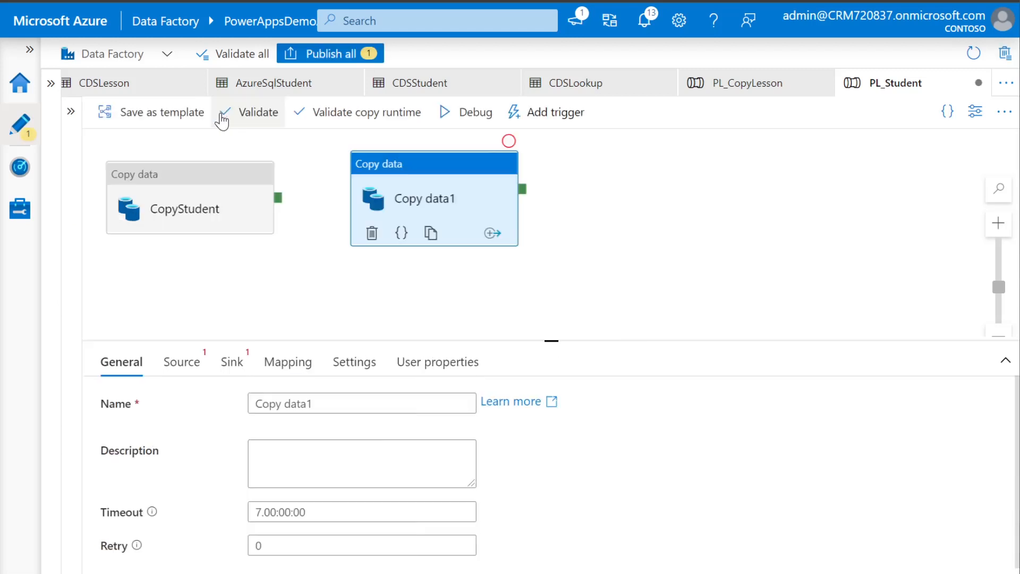
pyautogui.moveTo(278, 198); pyautogui.dragTo(367, 209)
pyautogui.click(415, 239)
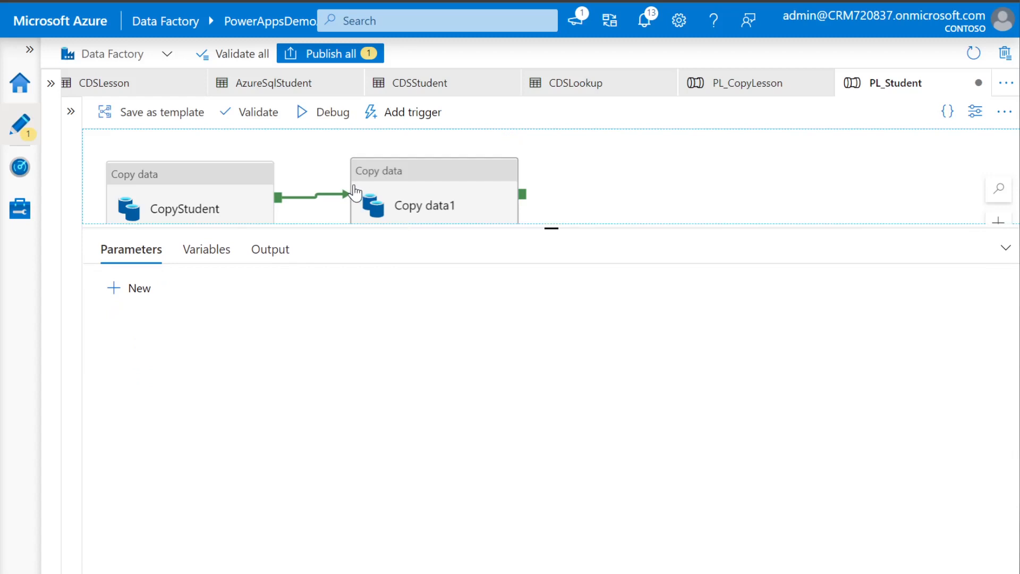
pyautogui.click(445, 202)
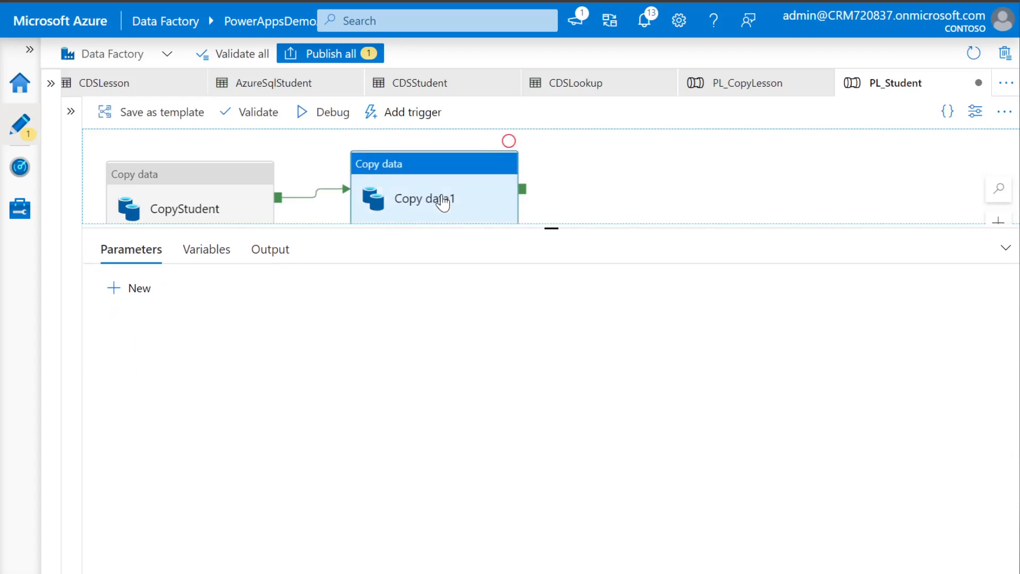
pyautogui.moveTo(318, 404); pyautogui.dragTo(223, 412)
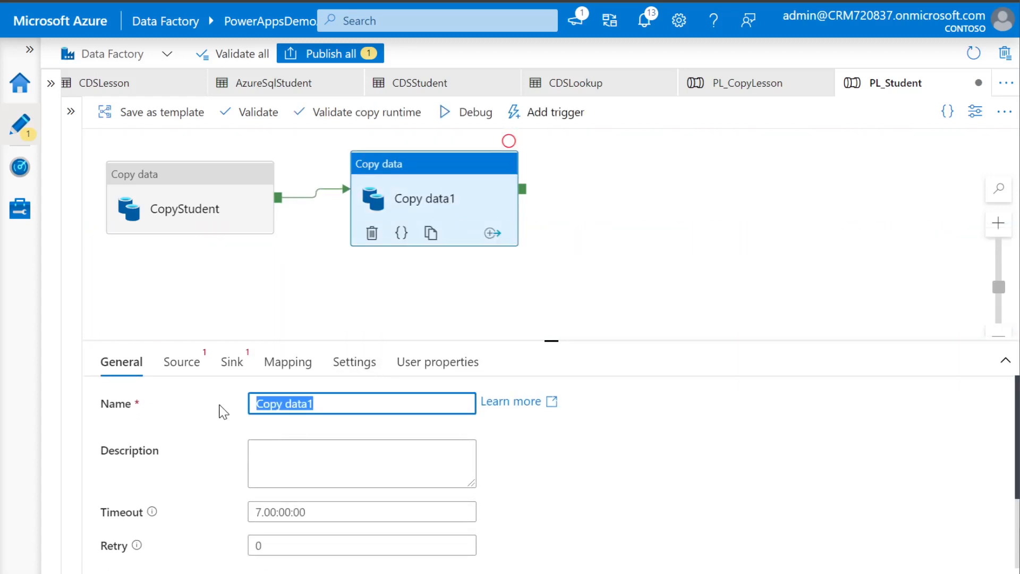
pyautogui.write('Relations')
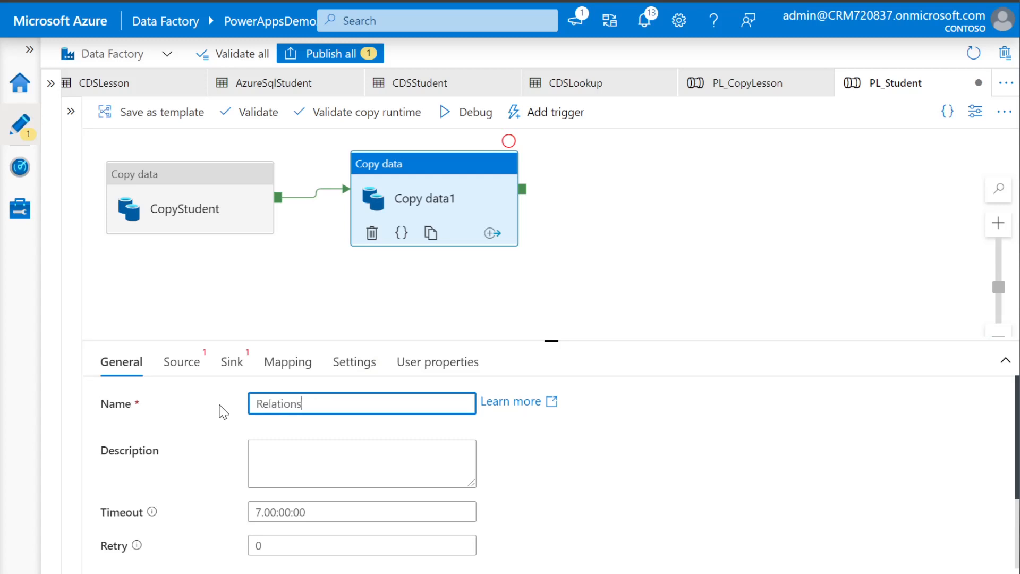
pyautogui.write('hipStudent')
# Set RelationshipStudent's source dataset to CDSLookup
pyautogui.moveTo(556, 351); pyautogui.dragTo(496, 176)
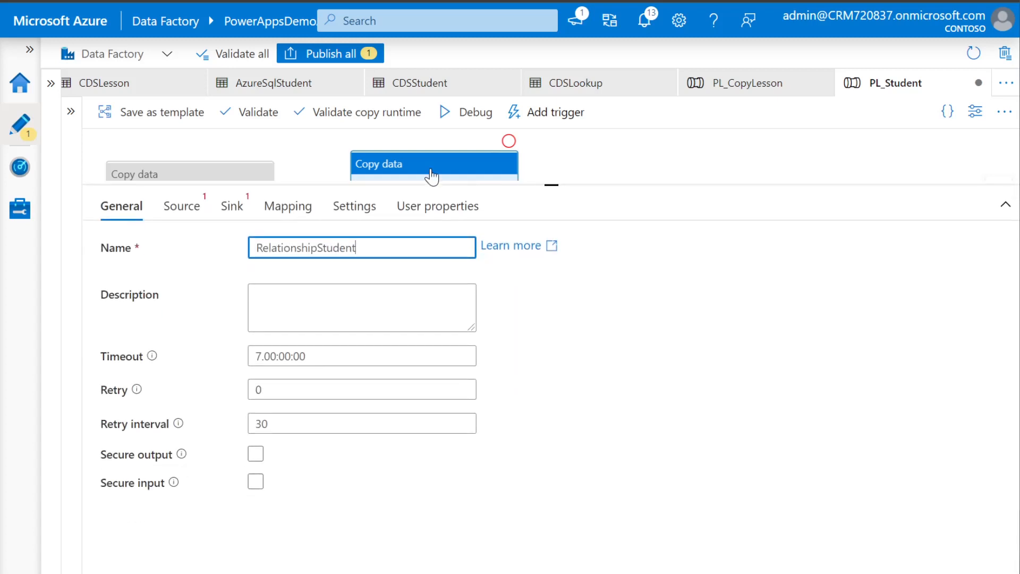
pyautogui.click(184, 207)
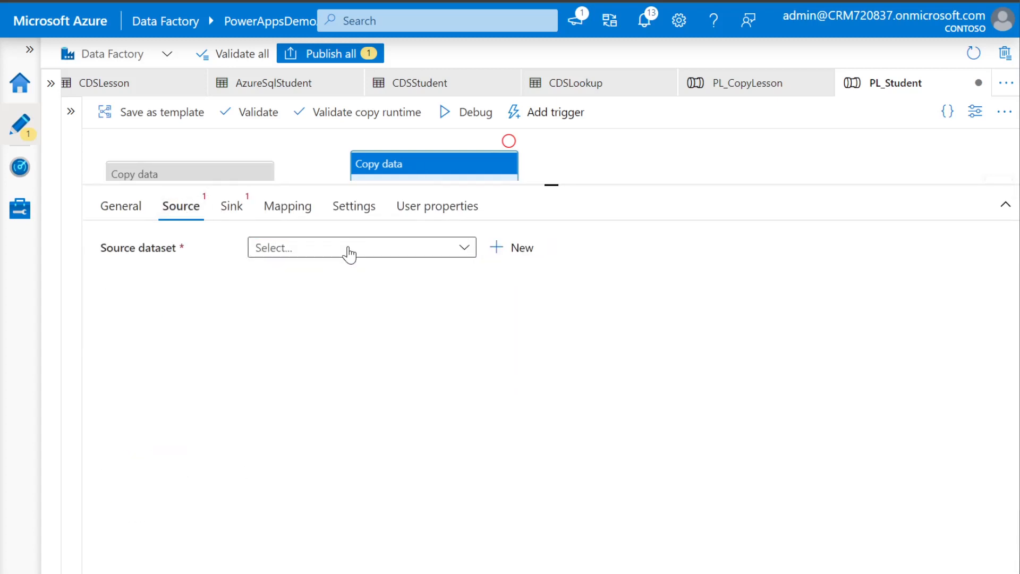
pyautogui.click(465, 250)
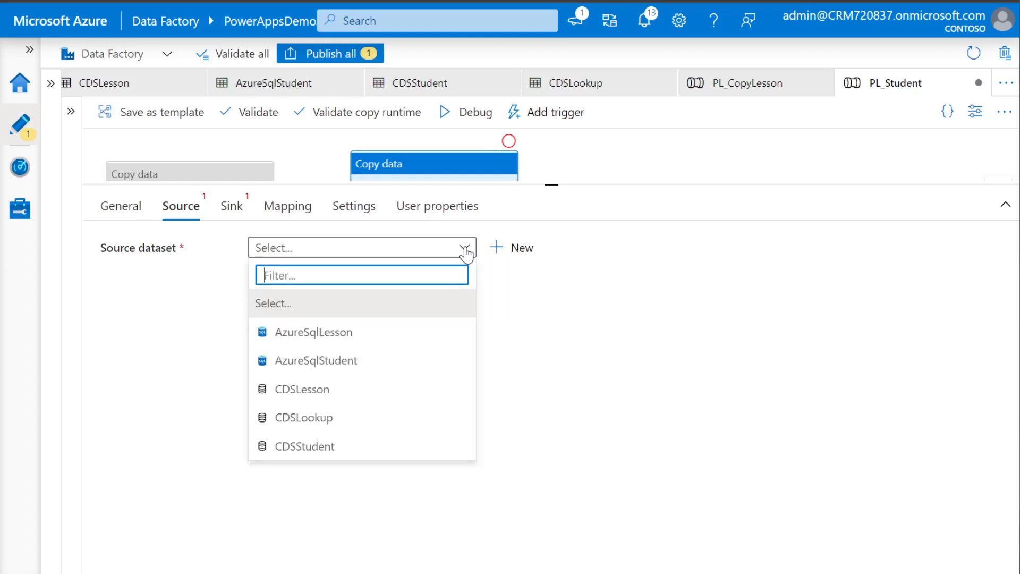
pyautogui.click(302, 420)
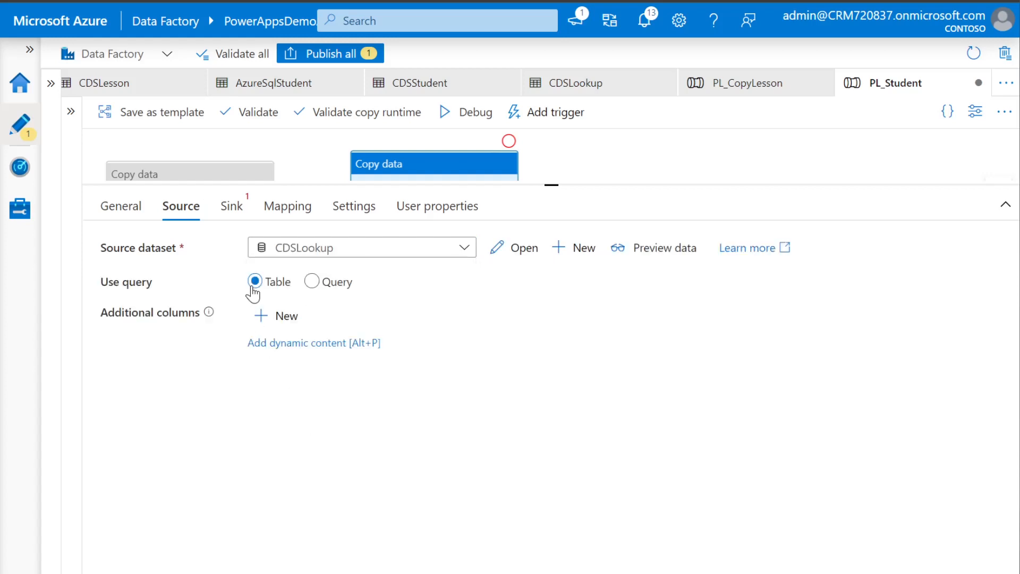
# Switch the source to a Query, paste the FetchXML template and review its link-entity lines
pyautogui.click(312, 282)
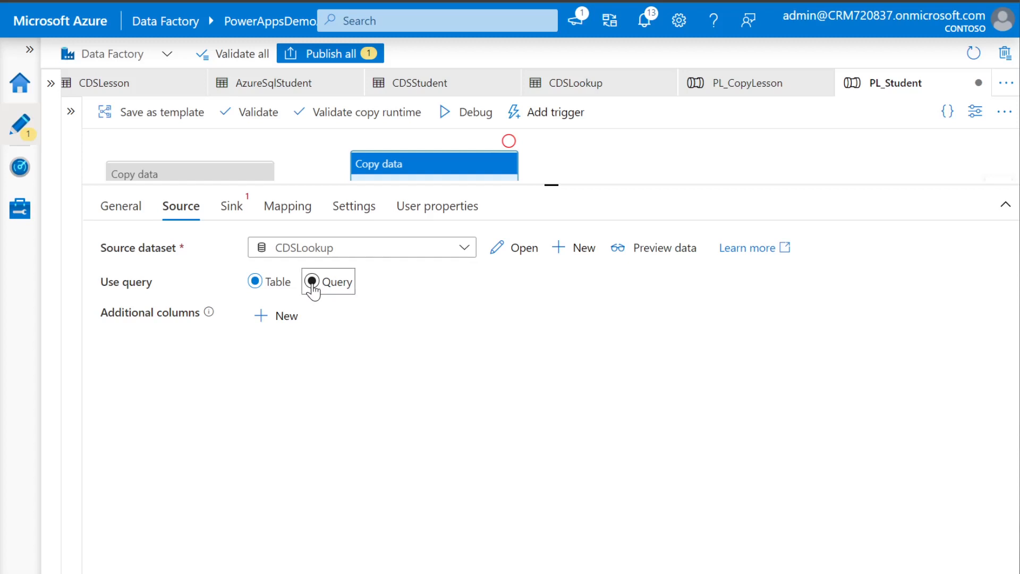
pyautogui.moveTo(467, 349); pyautogui.dragTo(772, 525)
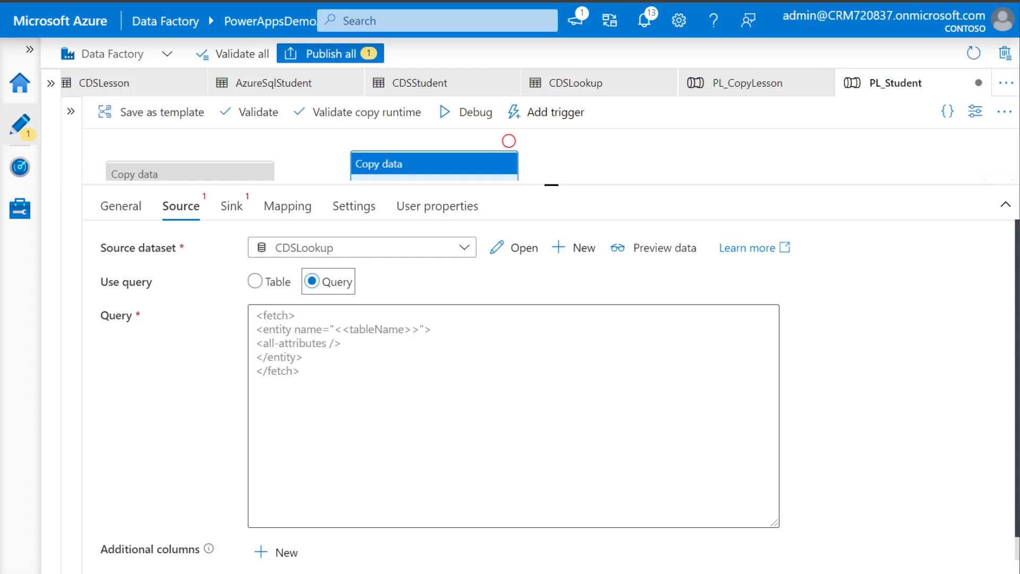
pyautogui.hotkey('ctrl', 'v')
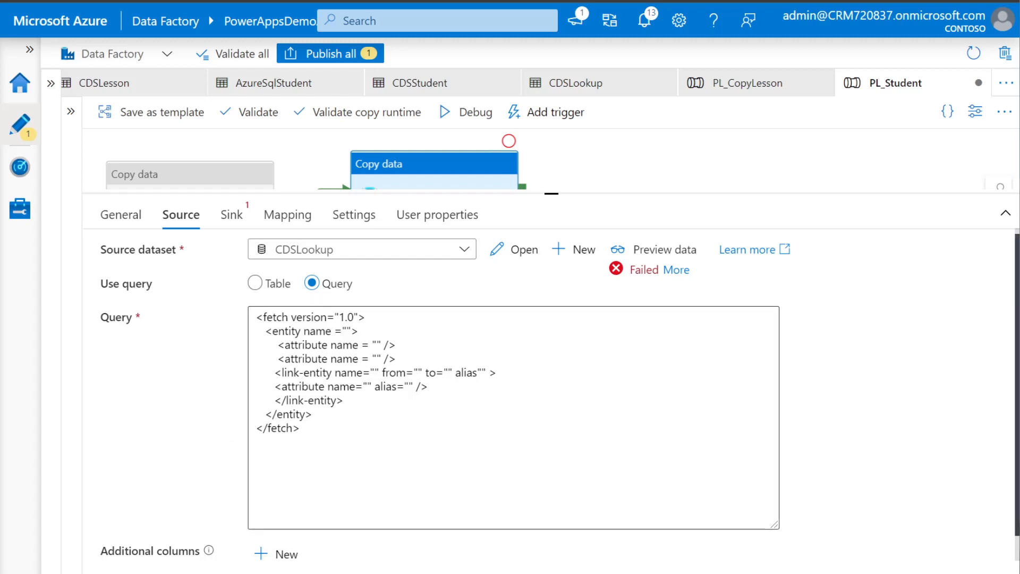
pyautogui.hotkey('ctrl', 'a')
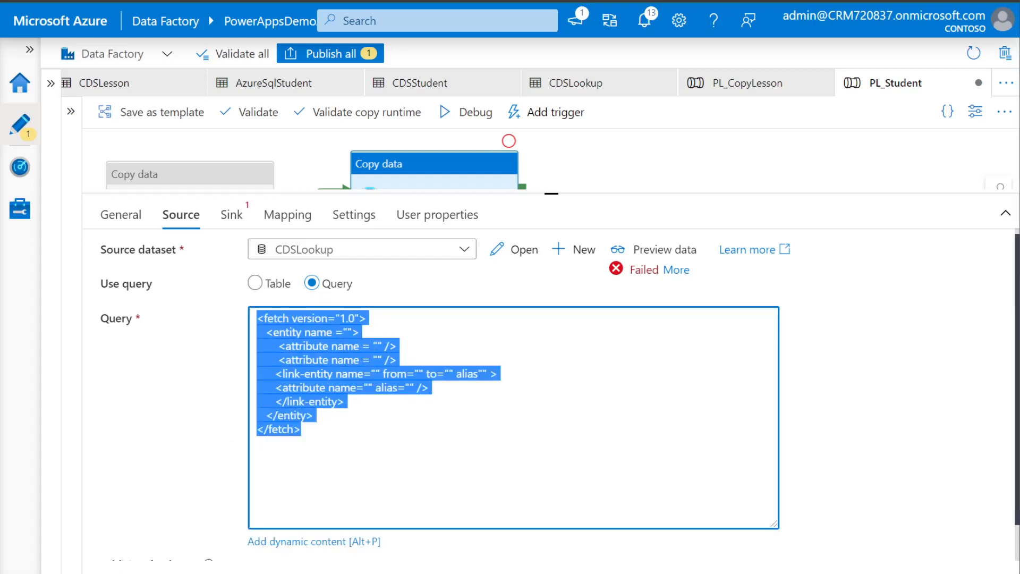
pyautogui.click(301, 430)
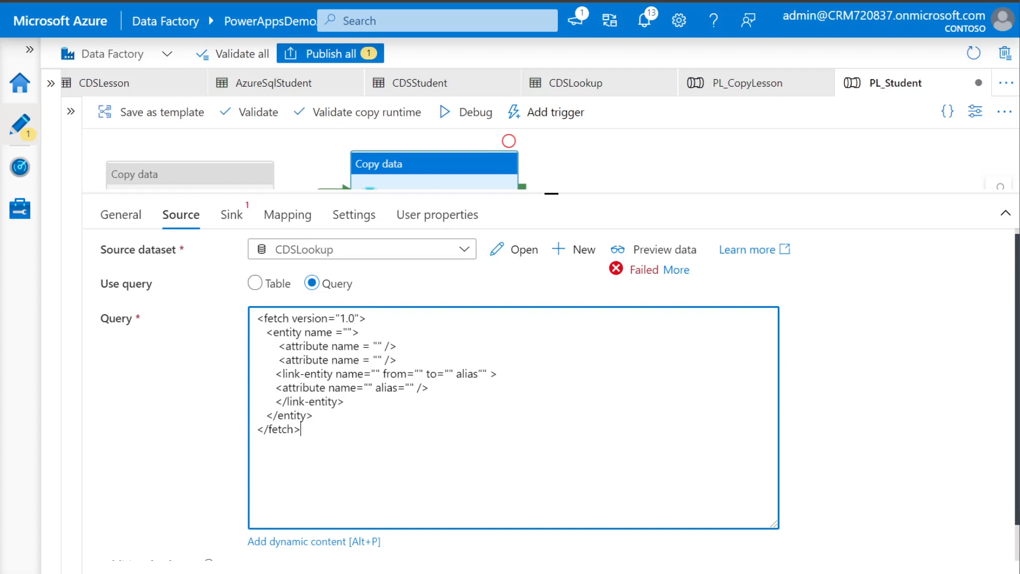
pyautogui.moveTo(344, 401); pyautogui.dragTo(276, 373)
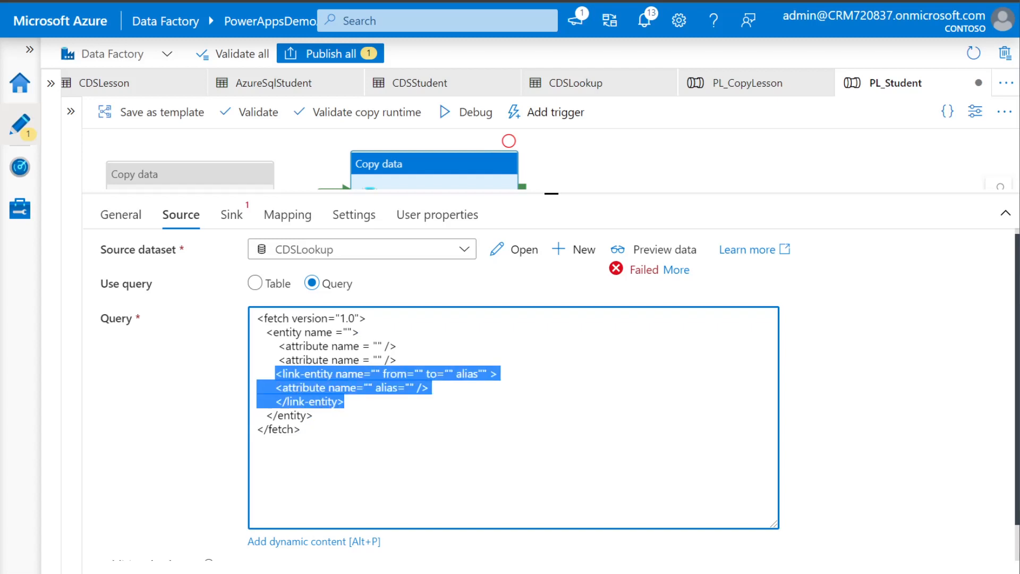
pyautogui.moveTo(397, 360); pyautogui.dragTo(275, 359)
# Find aps_student in the Power Apps Demo solution and sort its columns by Type
pyautogui.click(313, 415)
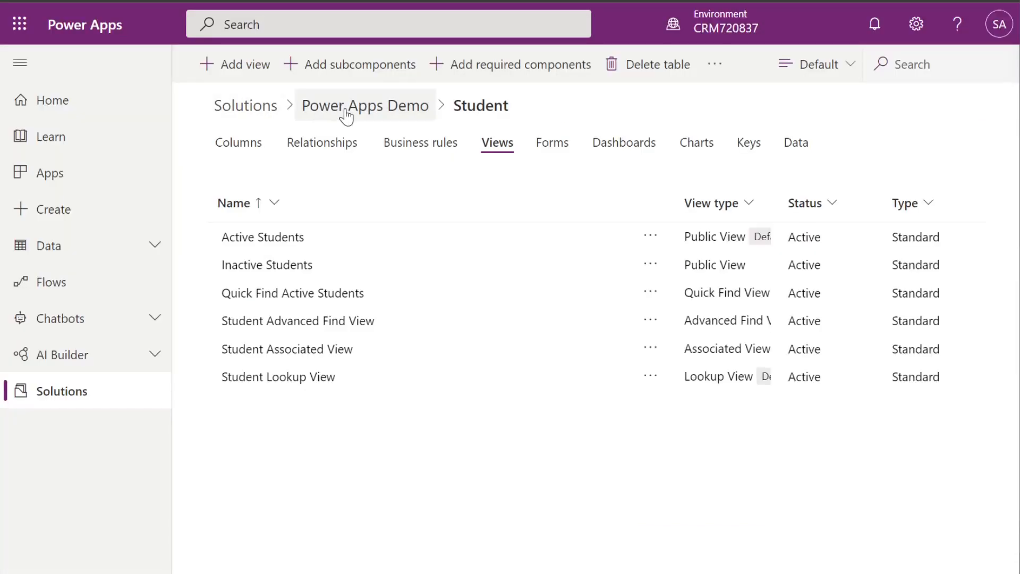
pyautogui.click(365, 112)
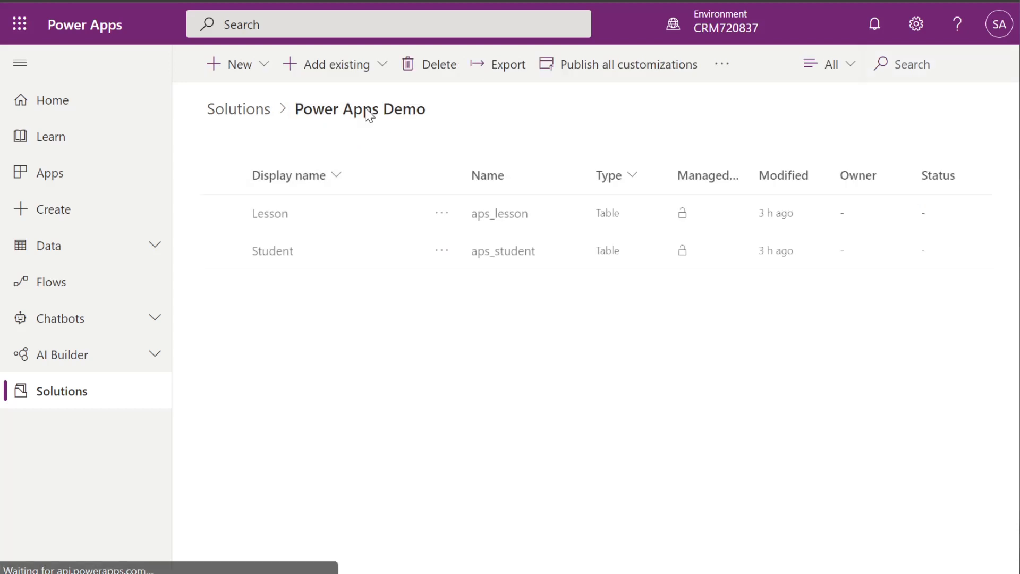
pyautogui.click(508, 256)
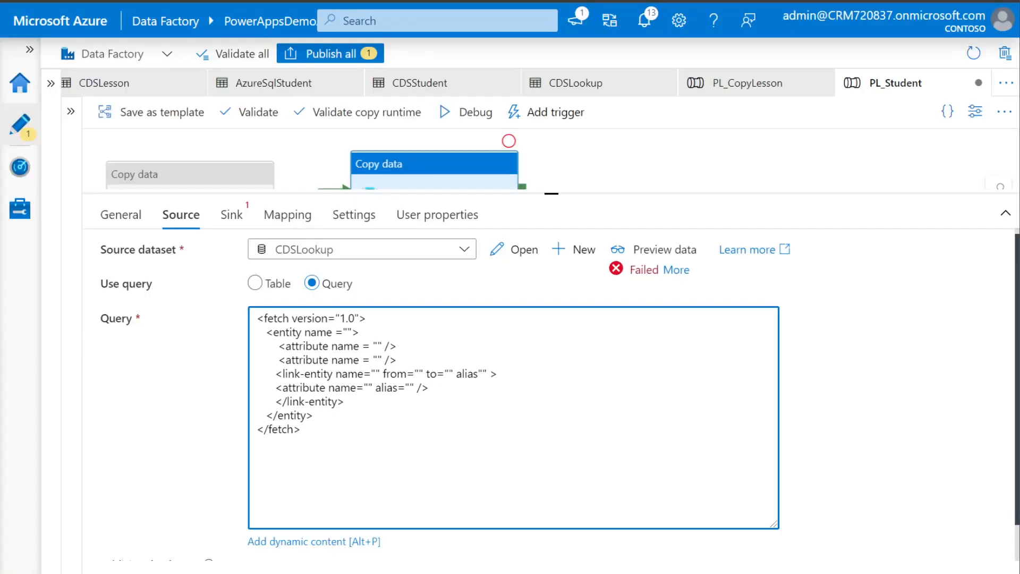
pyautogui.write('aps_stud')
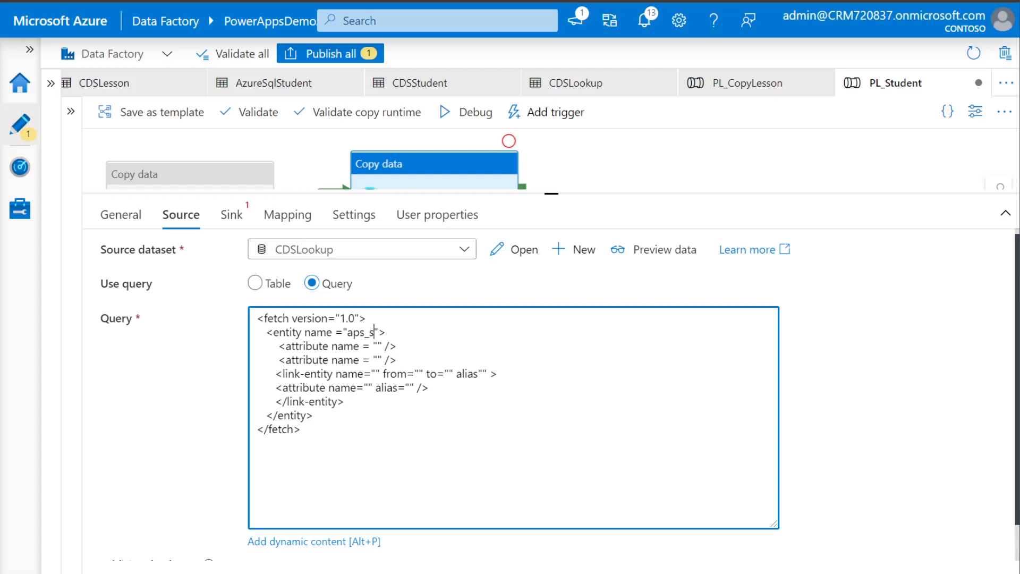
pyautogui.write('ent')
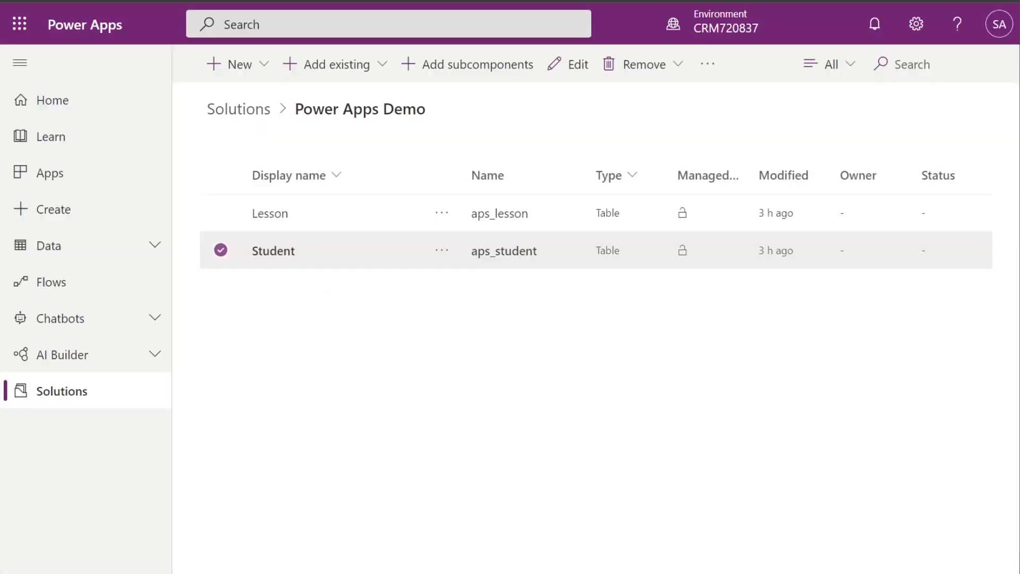
pyautogui.click(283, 251)
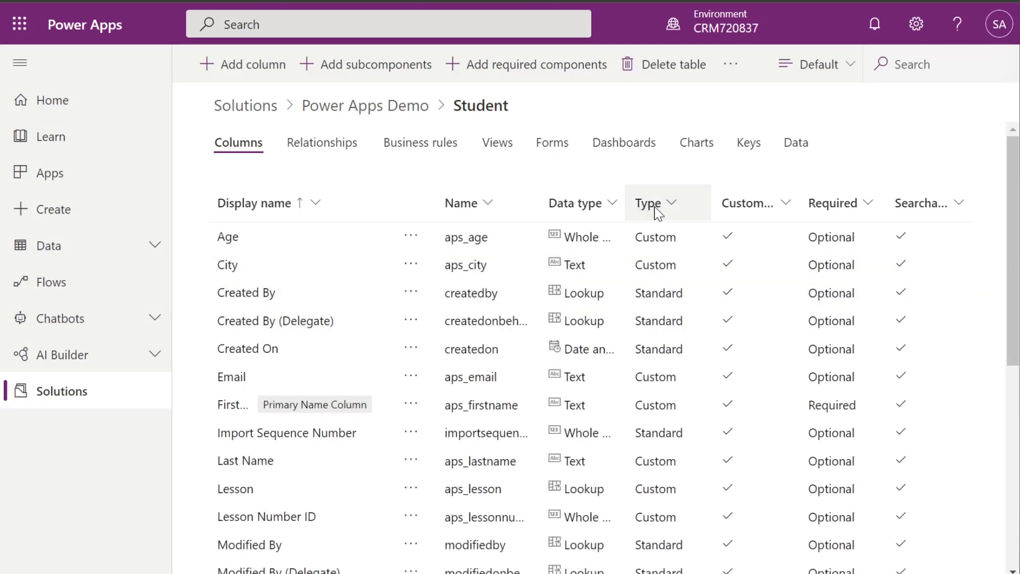
pyautogui.click(659, 212)
pyautogui.click(682, 246)
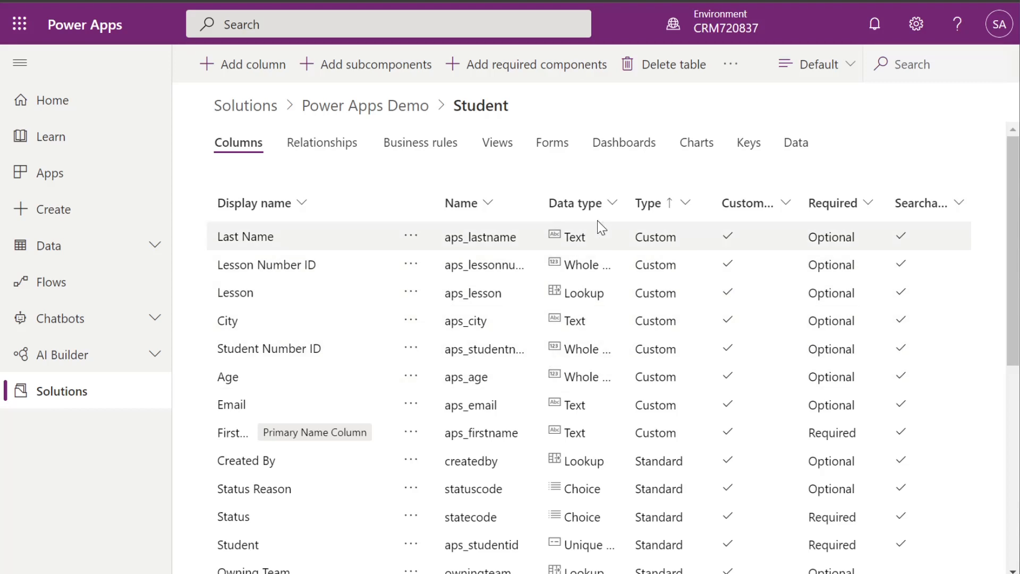
pyautogui.doubleClick(540, 195)
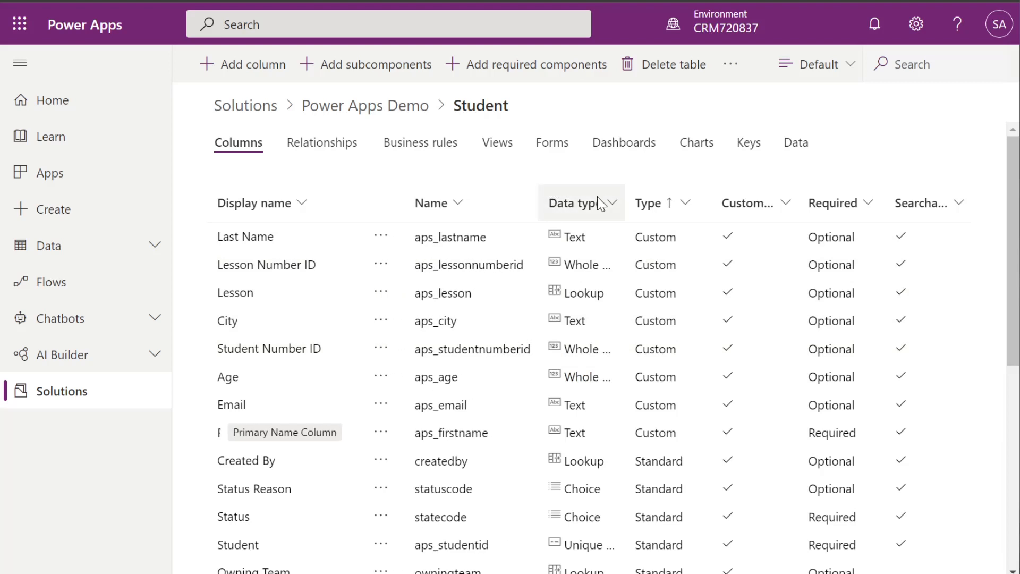
# Paste aps_studentnumberid into the query as the first attribute name
pyautogui.moveTo(537, 351); pyautogui.dragTo(414, 349)
pyautogui.hotkey('ctrl', 'c')
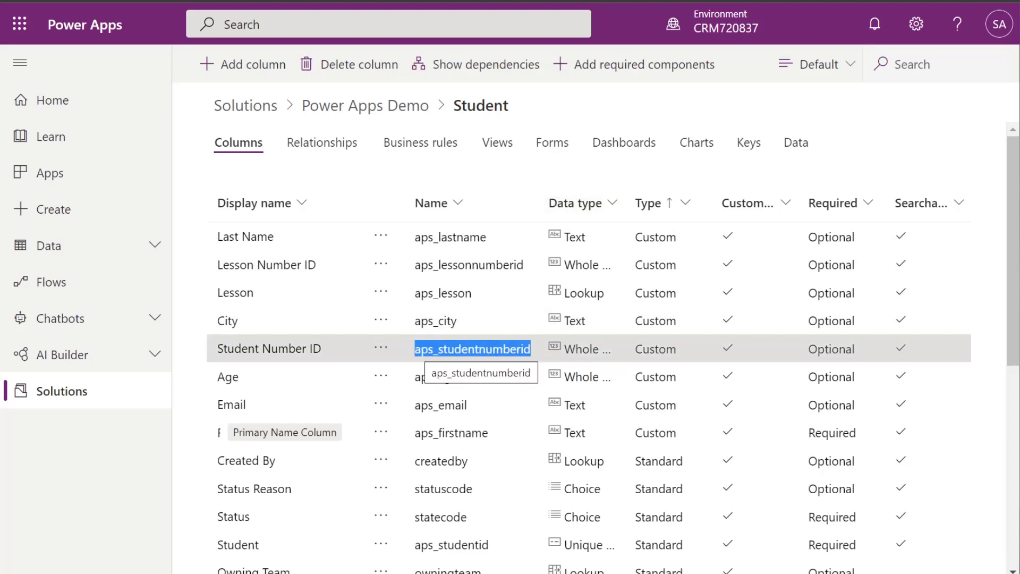
pyautogui.click(213, 2)
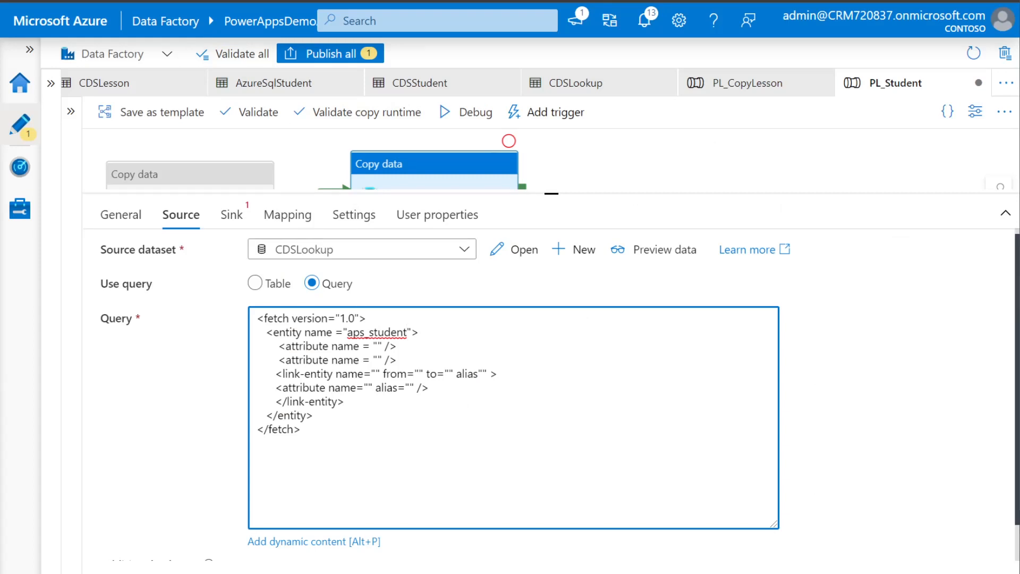
pyautogui.hotkey('ctrl', 'v')
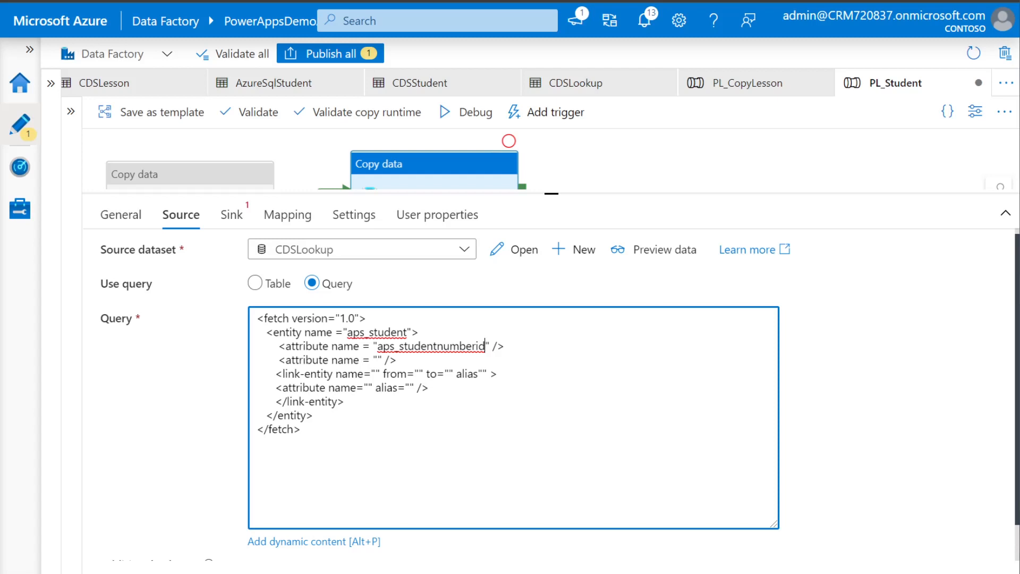
pyautogui.moveTo(275, 374); pyautogui.dragTo(429, 388)
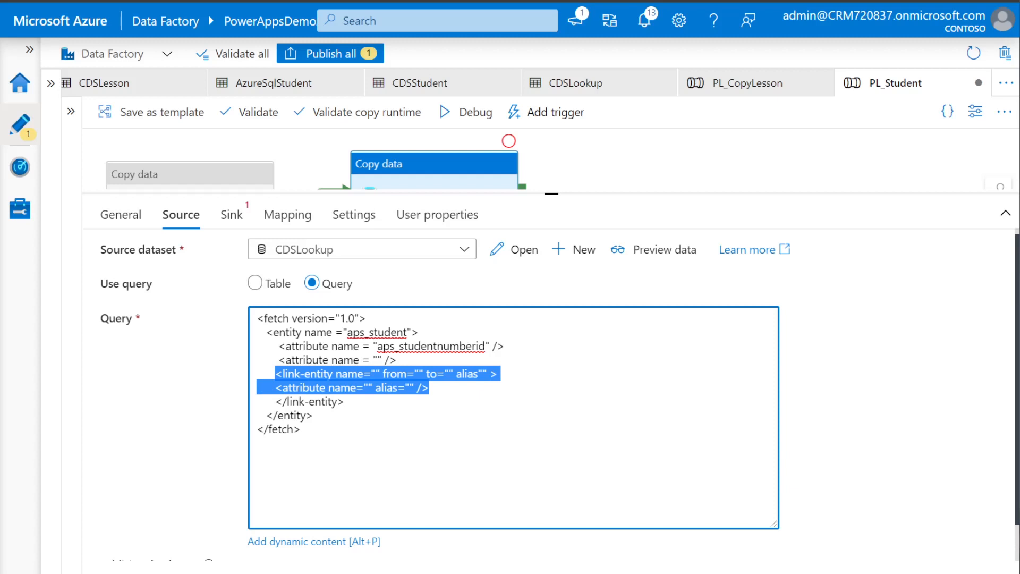
# Look up the aps_lesson table's columns and paste aps_lessonnumberid as the link-entity's from field
pyautogui.click(301, 429)
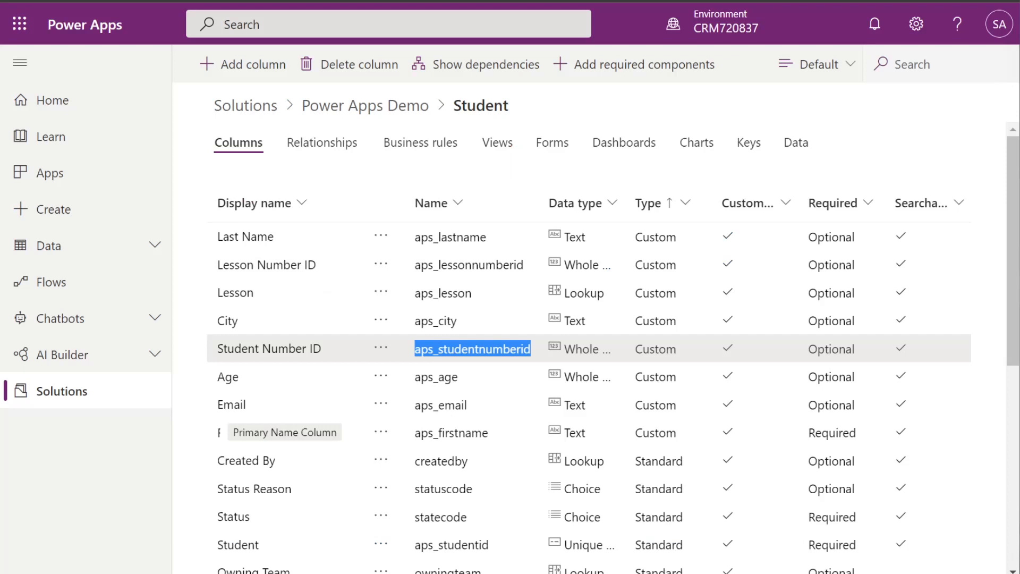
pyautogui.click(363, 112)
pyautogui.click(497, 219)
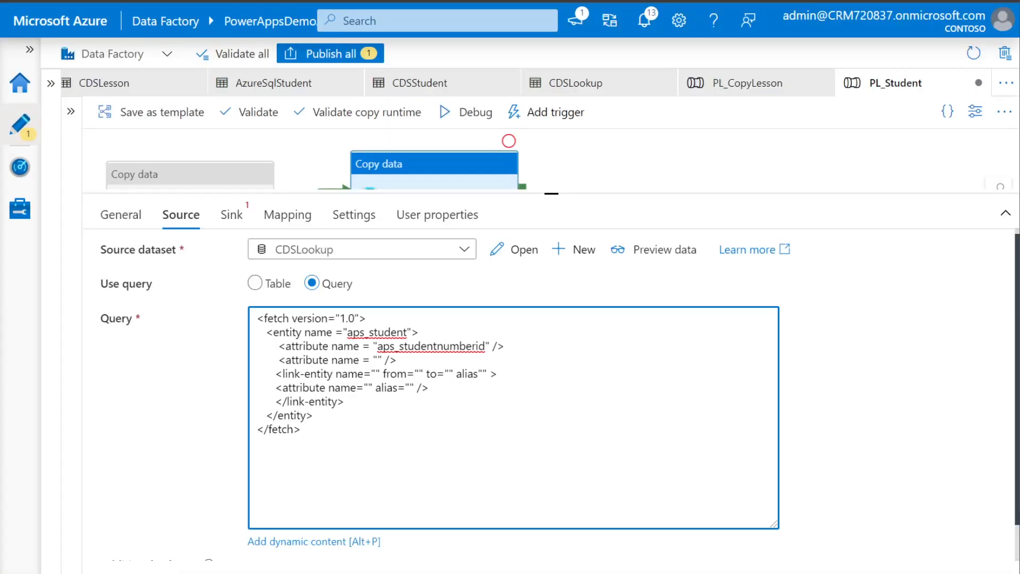
pyautogui.write('aps_')
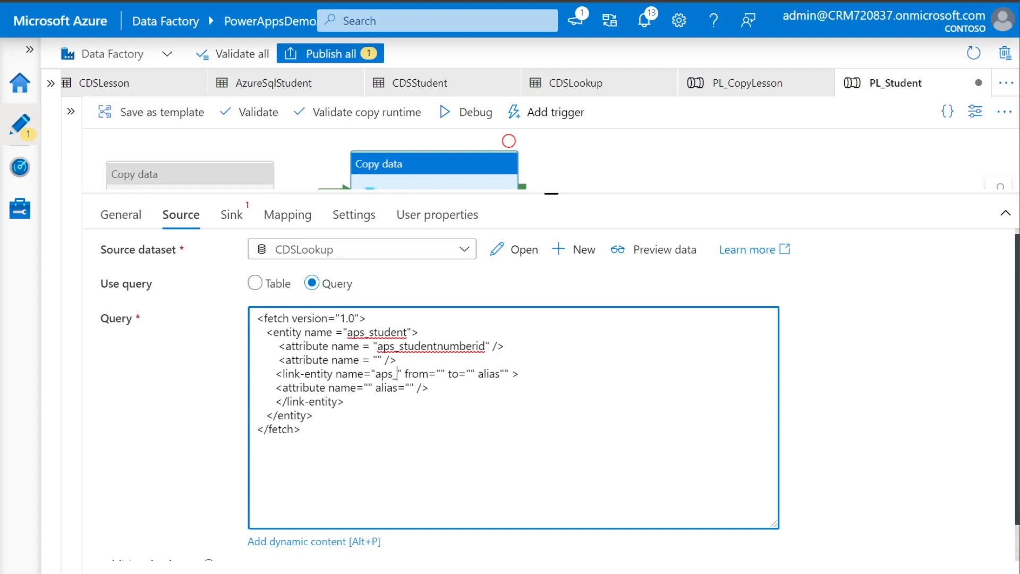
pyautogui.write('lesson')
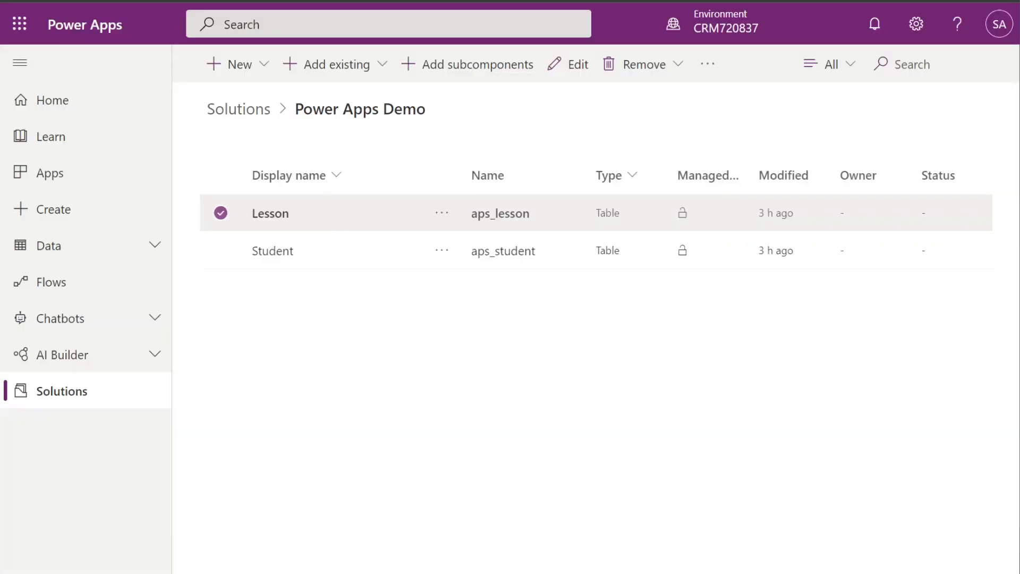
pyautogui.click(270, 214)
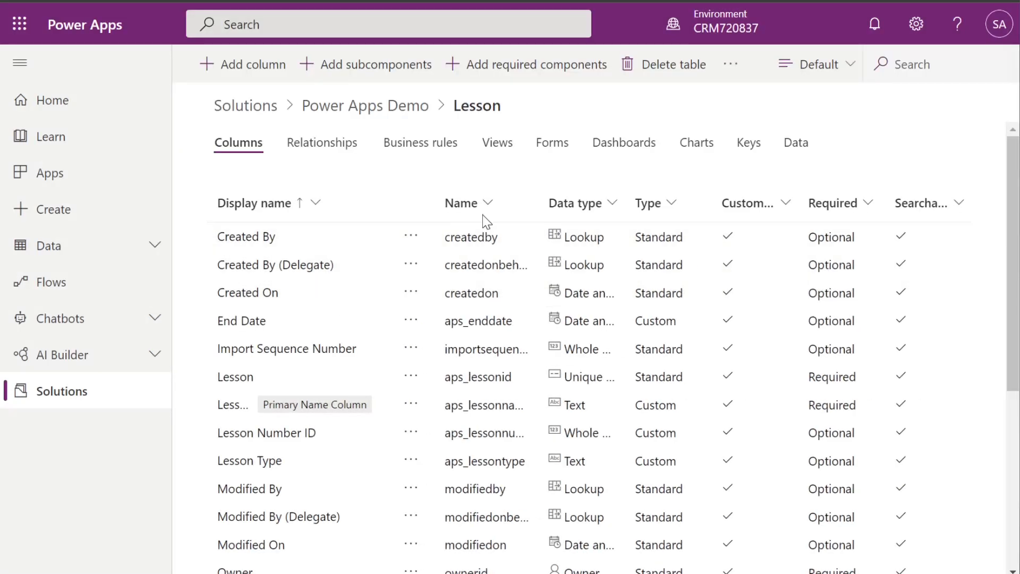
pyautogui.click(651, 207)
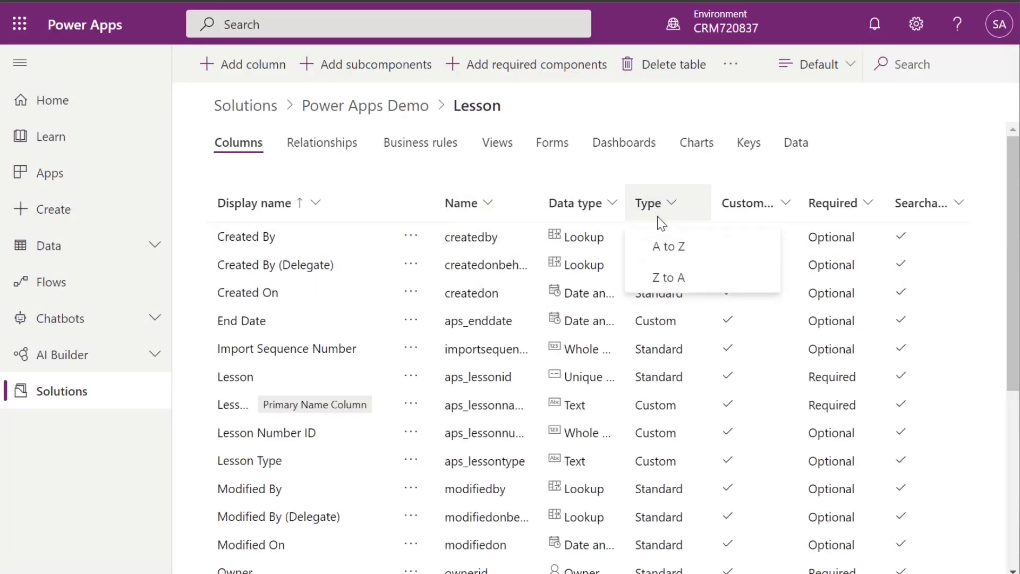
pyautogui.click(665, 244)
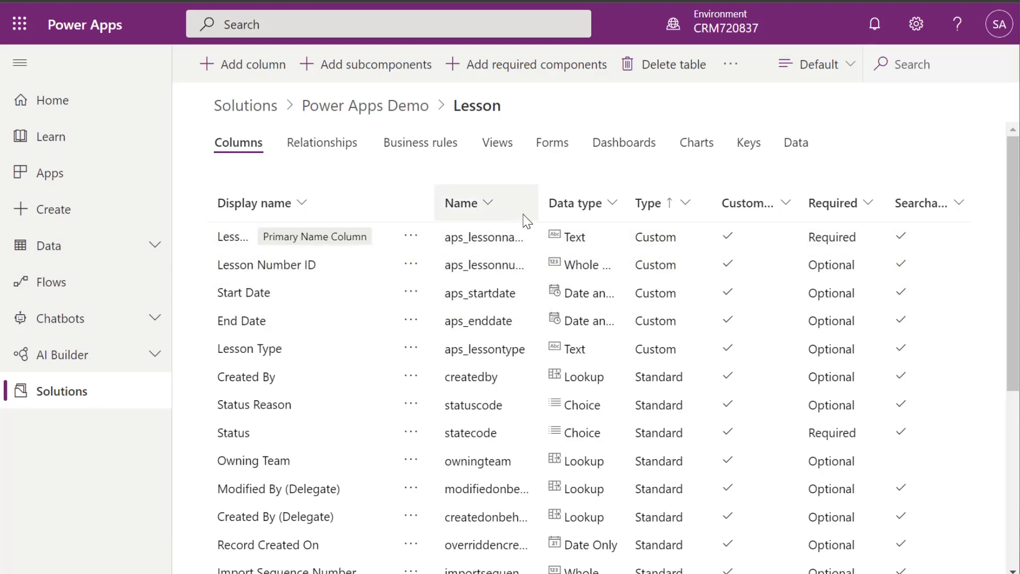
pyautogui.moveTo(539, 199); pyautogui.dragTo(577, 199)
pyautogui.moveTo(524, 265); pyautogui.dragTo(414, 265)
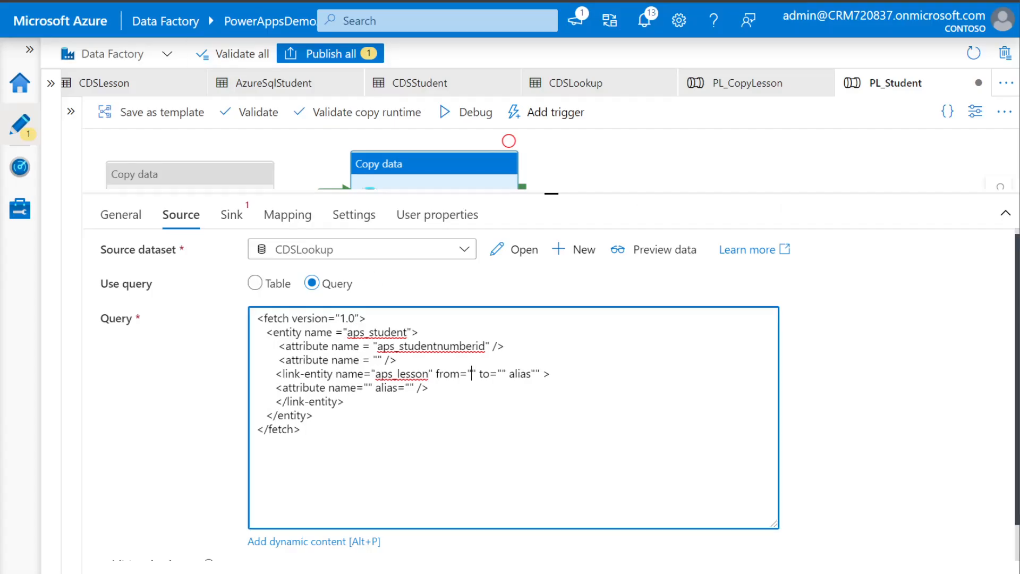
pyautogui.write('aps_lessonnumberid')
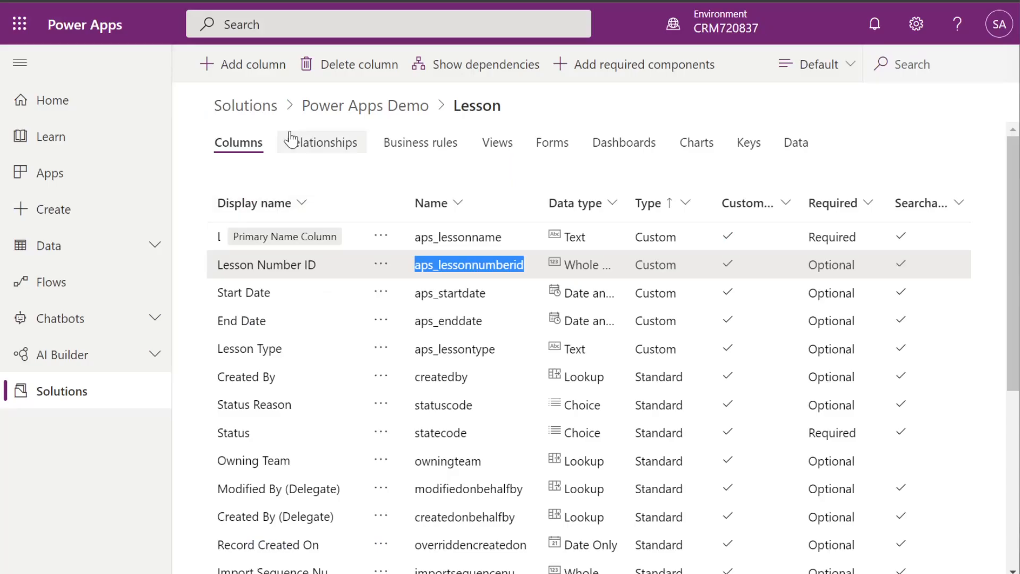
# Reopen the Student columns sorted by Type and select its aps_lessonnumberid
pyautogui.click(346, 106)
pyautogui.click(274, 255)
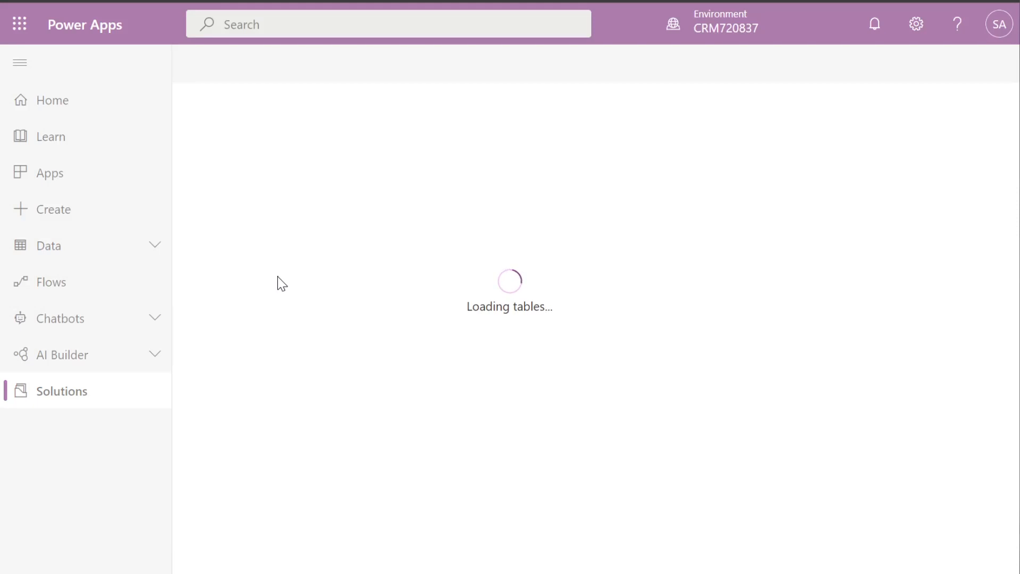
pyautogui.click(646, 204)
pyautogui.click(672, 251)
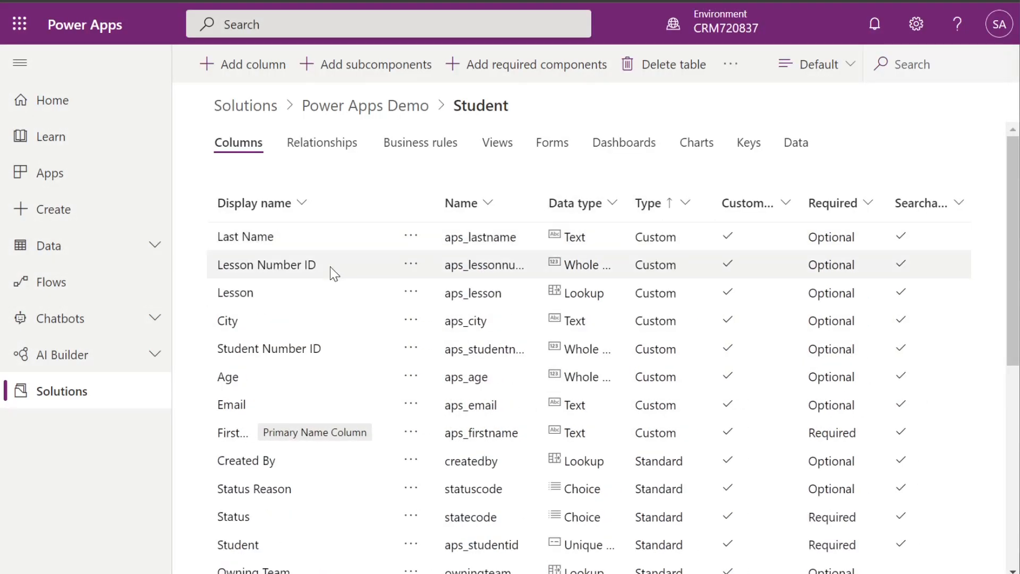
pyautogui.doubleClick(537, 203)
pyautogui.moveTo(529, 263); pyautogui.dragTo(415, 264)
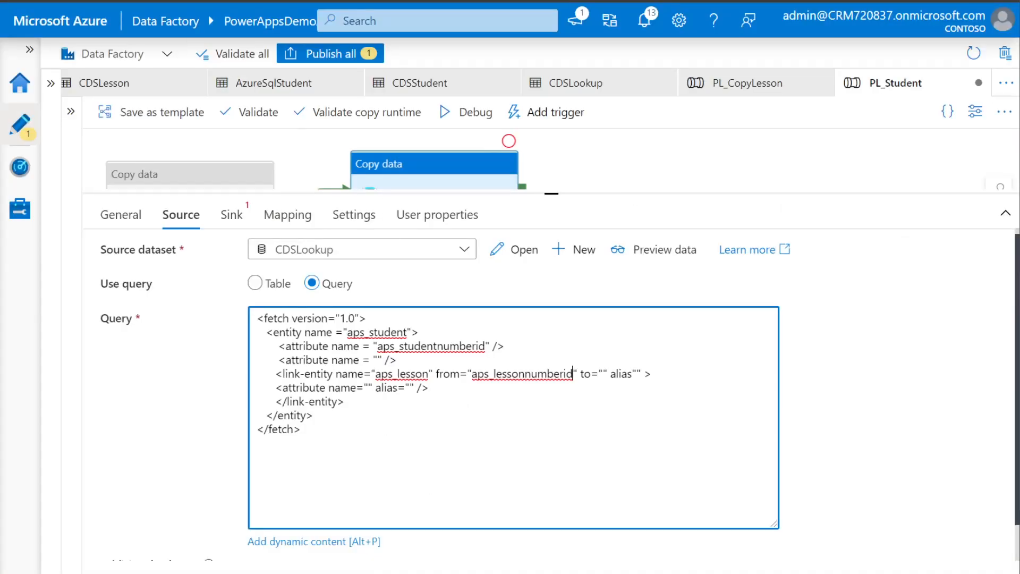
# Complete the link-entity with to aps_lessonnumberid, alias L, and attribute aps_lesson aliased aps_lesson
pyautogui.write('aps_lessonnumberid')
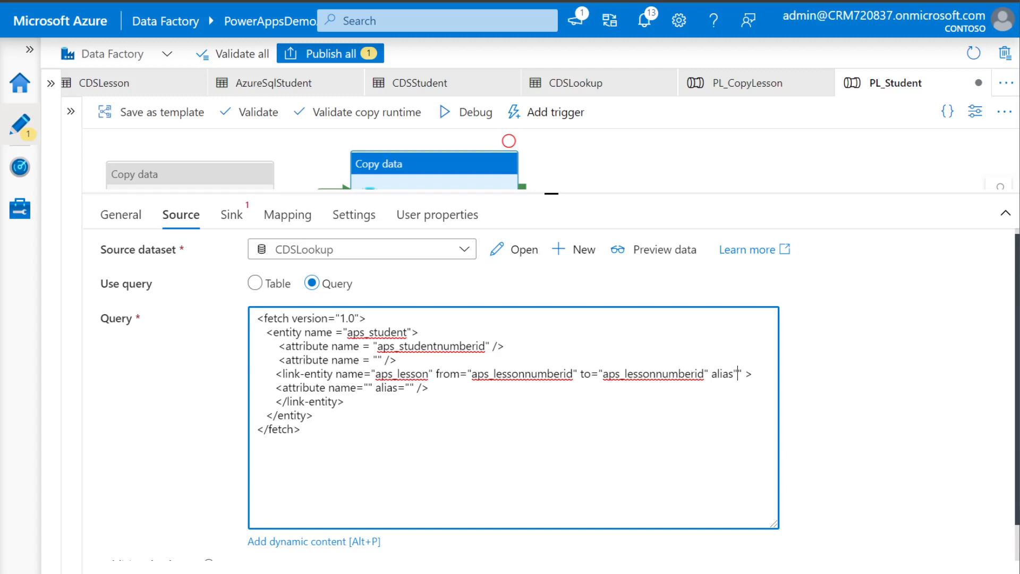
pyautogui.write('L')
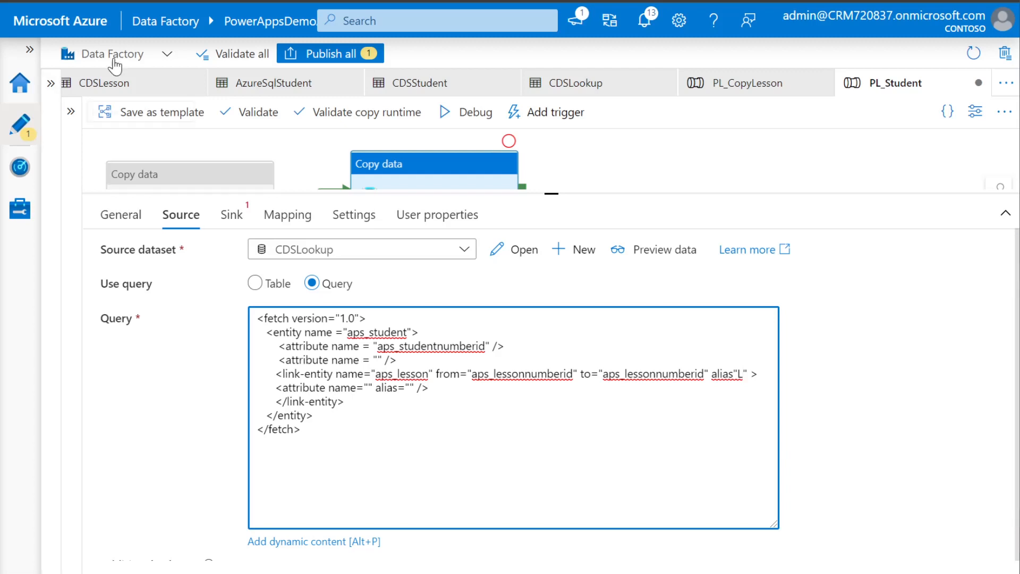
pyautogui.click(119, 1)
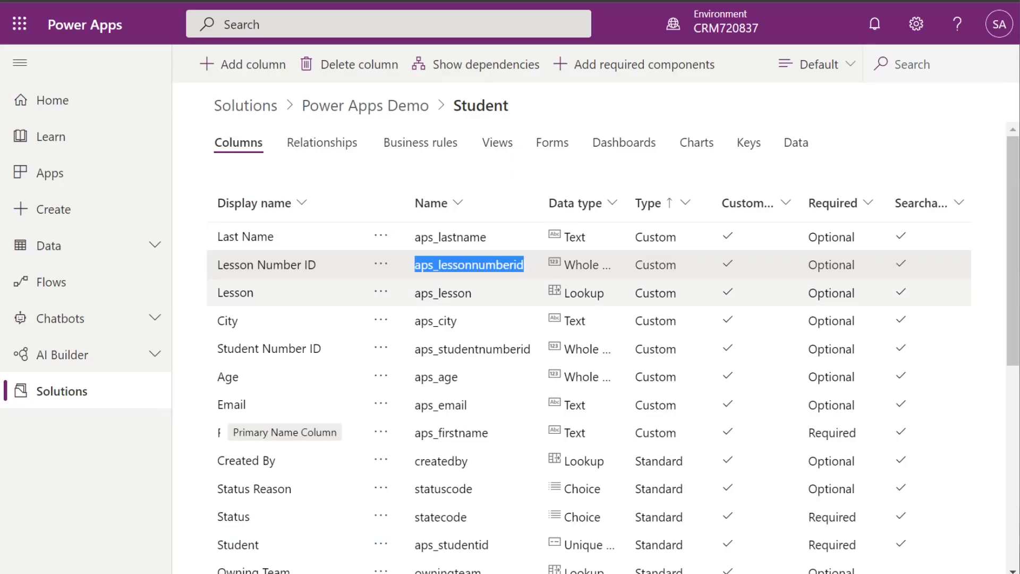
pyautogui.doubleClick(470, 296)
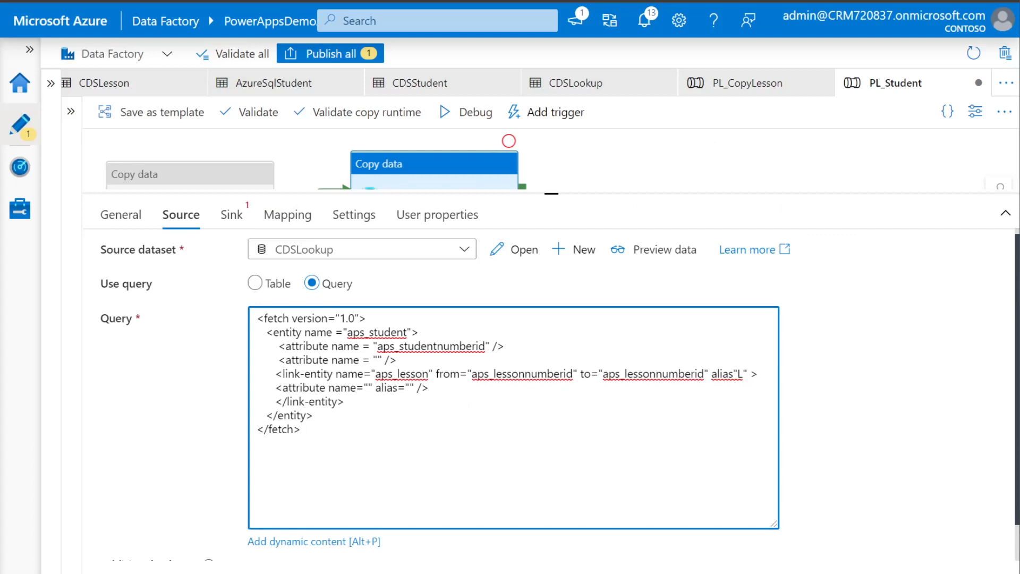
pyautogui.write('aps_lesson')
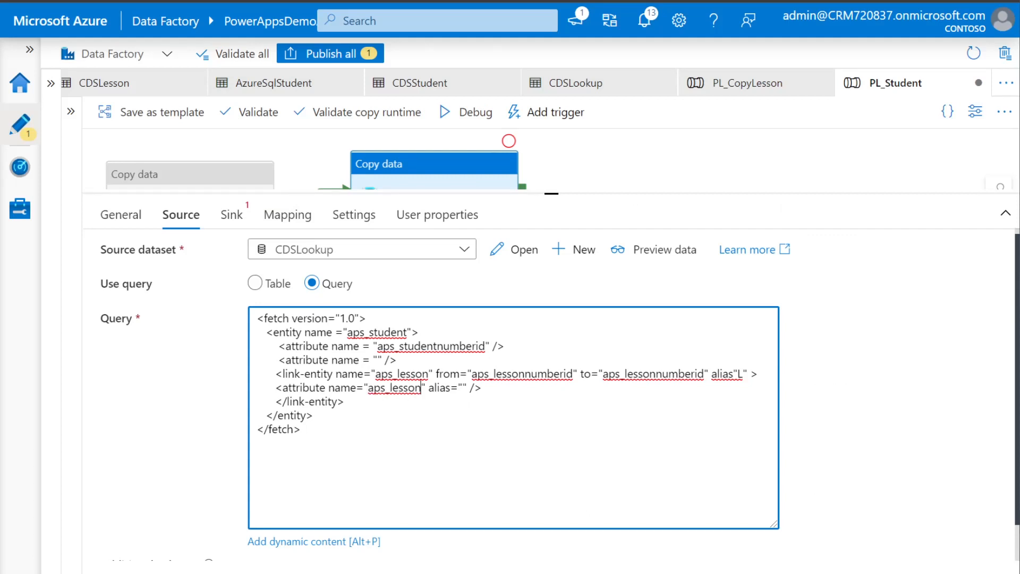
pyautogui.write('aps_lesson')
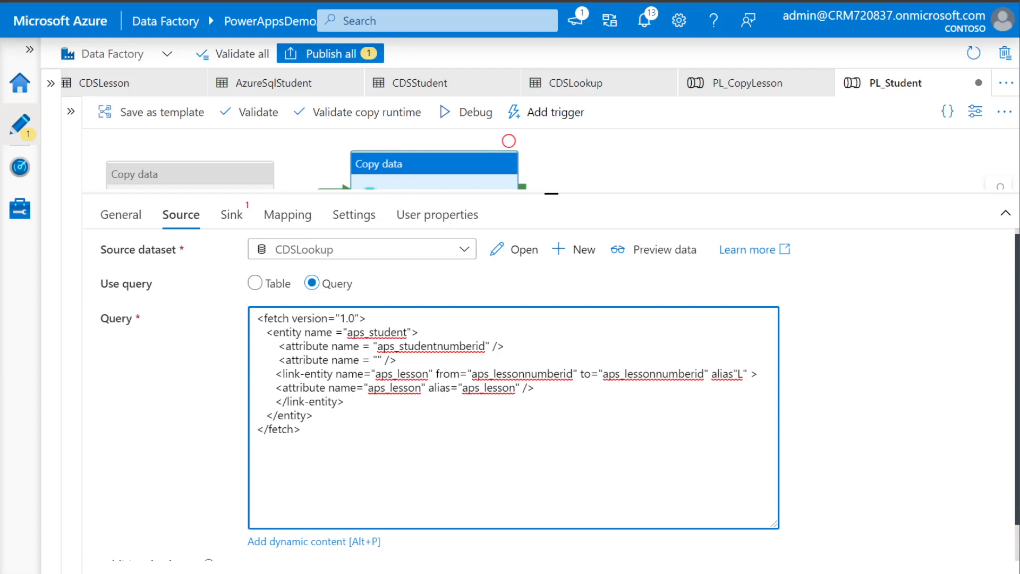
# Add aps_lessonnumberid as the Student entity's attribute in the query
pyautogui.doubleClick(654, 374)
pyautogui.hotkey('ctrl', 'c')
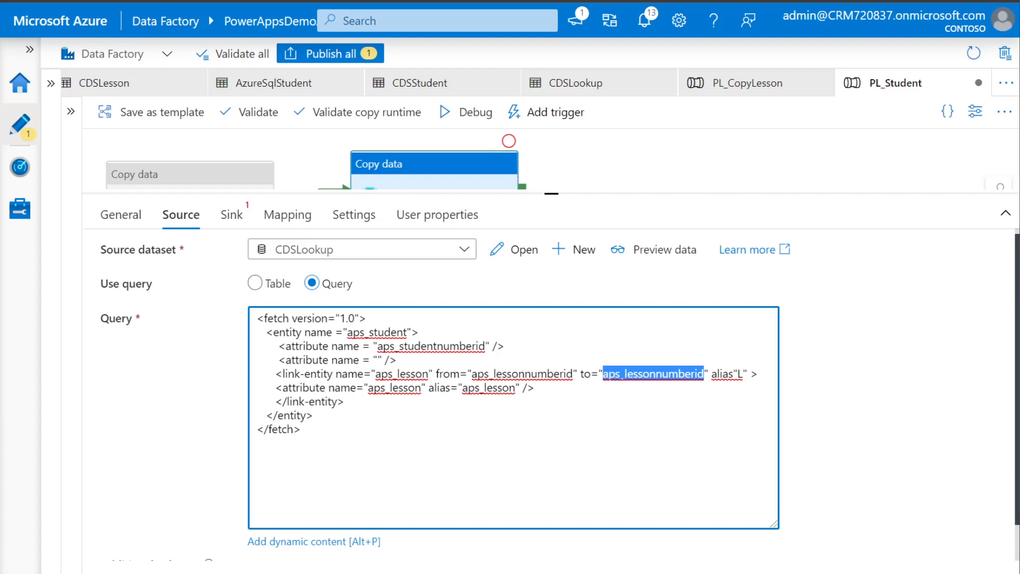
pyautogui.click(378, 360)
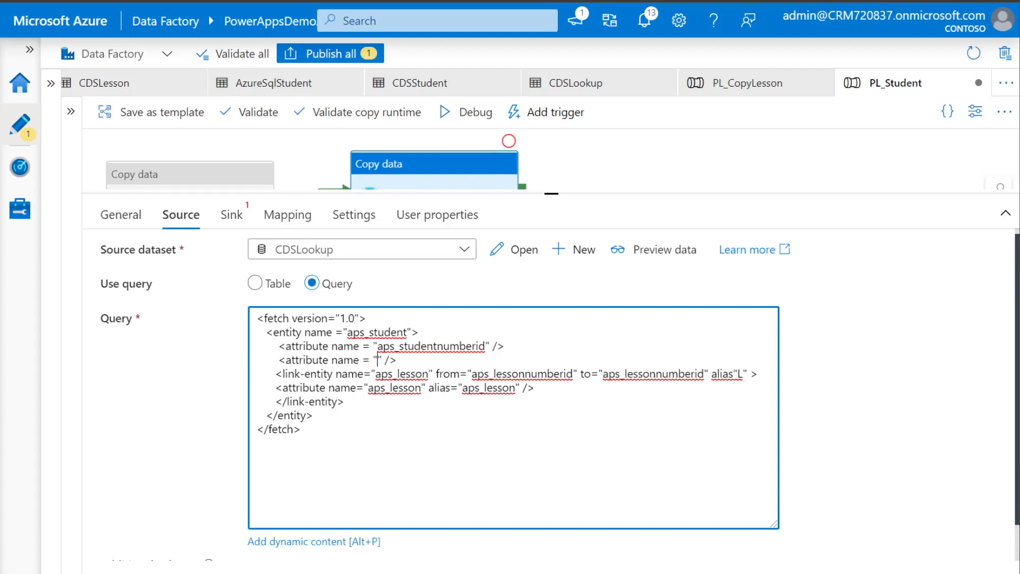
pyautogui.hotkey('ctrl', 'v')
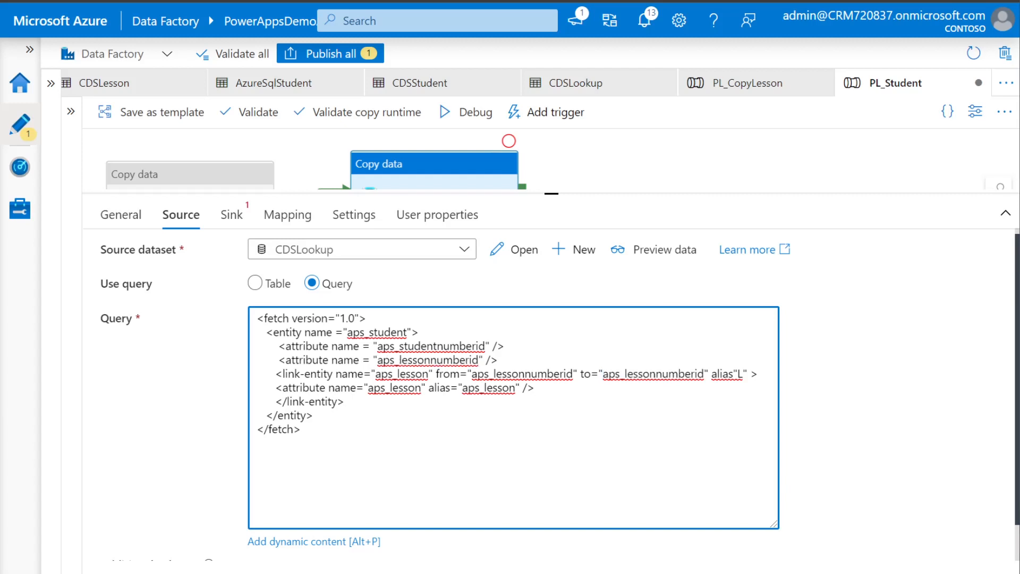
# Set the sink to CDSStudent with alternate key aps_studentnumberidkey for the upsert
pyautogui.click(232, 215)
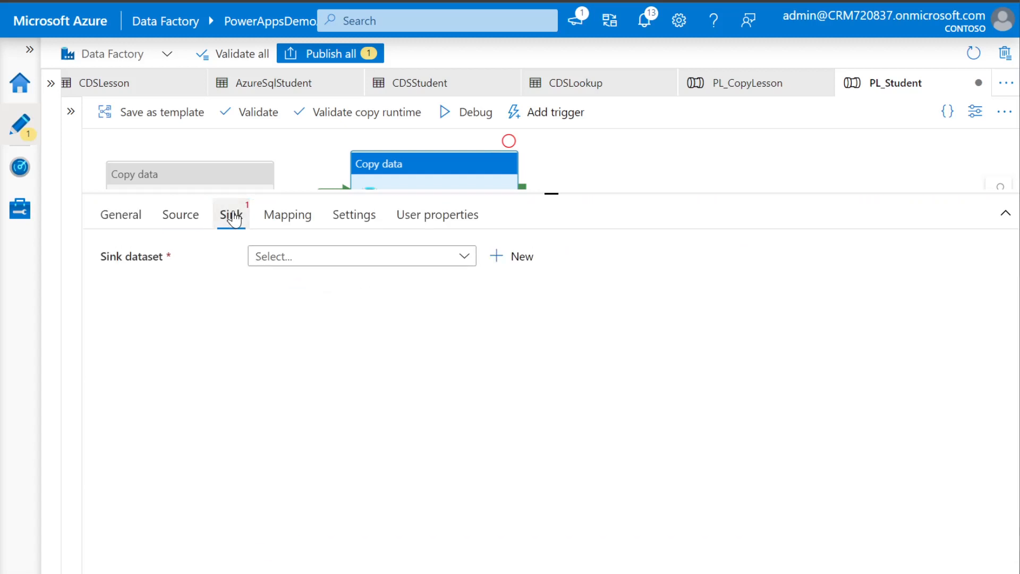
pyautogui.click(329, 258)
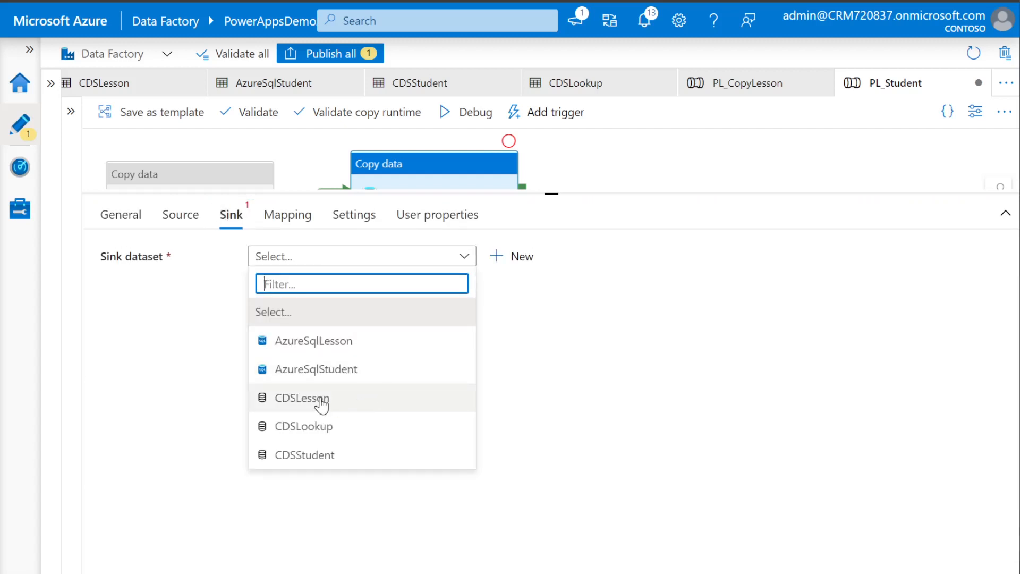
pyautogui.click(319, 462)
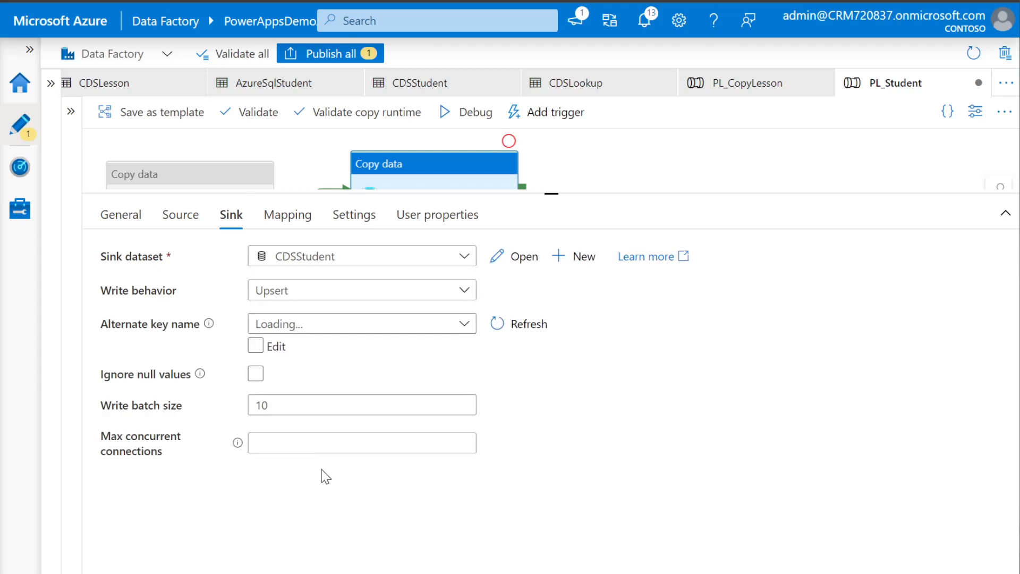
pyautogui.click(466, 331)
pyautogui.click(391, 415)
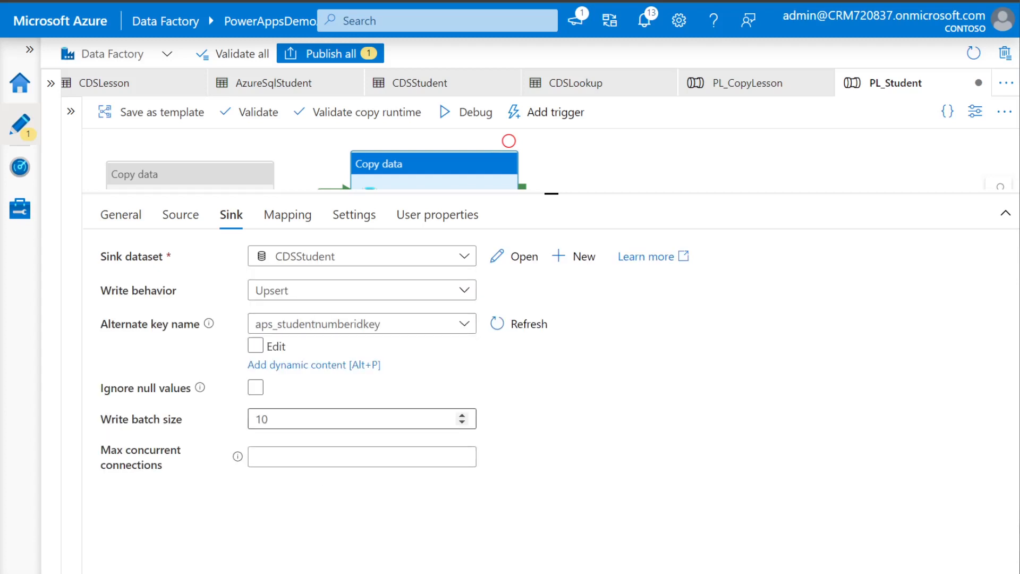
pyautogui.click(183, 218)
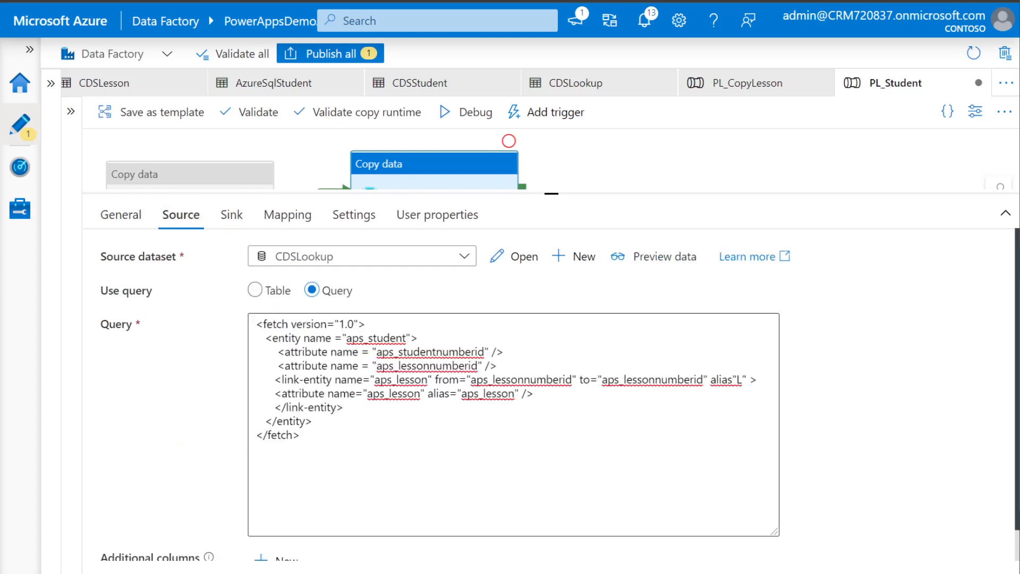
# Fix the query to alias="L", preview the data again and open the new error details
pyautogui.click(660, 261)
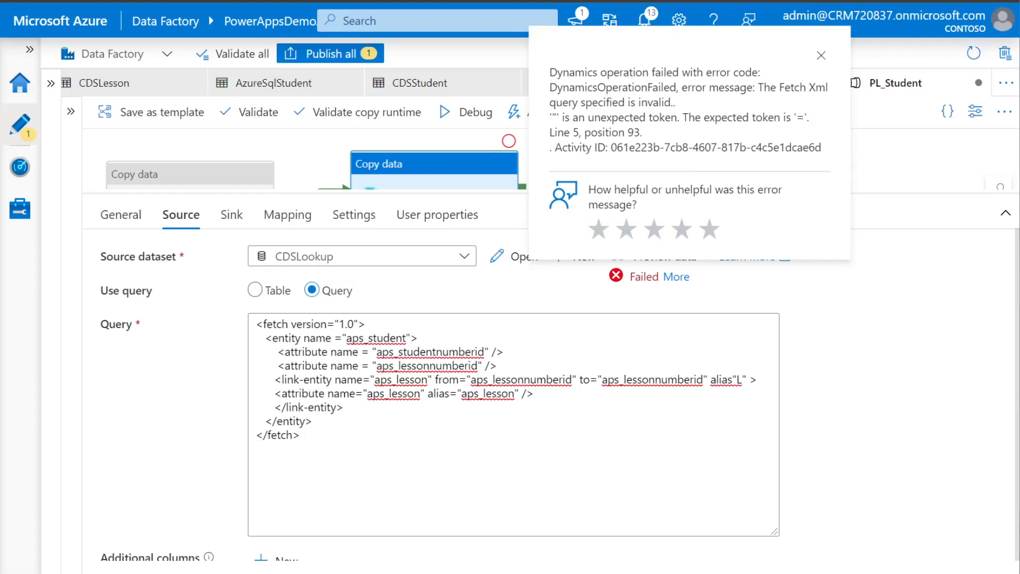
pyautogui.moveTo(735, 117); pyautogui.dragTo(813, 120)
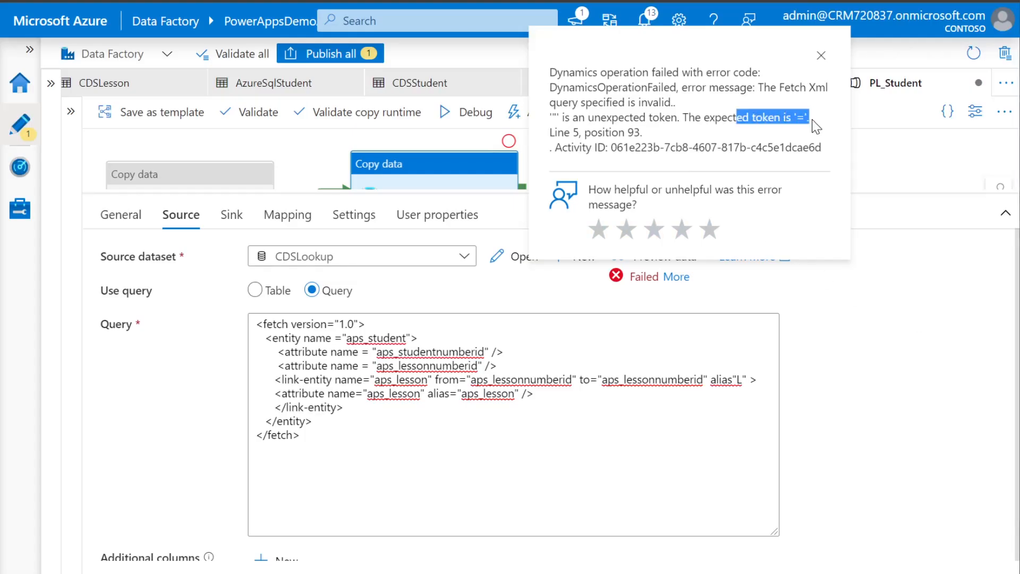
pyautogui.press('Escape')
pyautogui.click(733, 380)
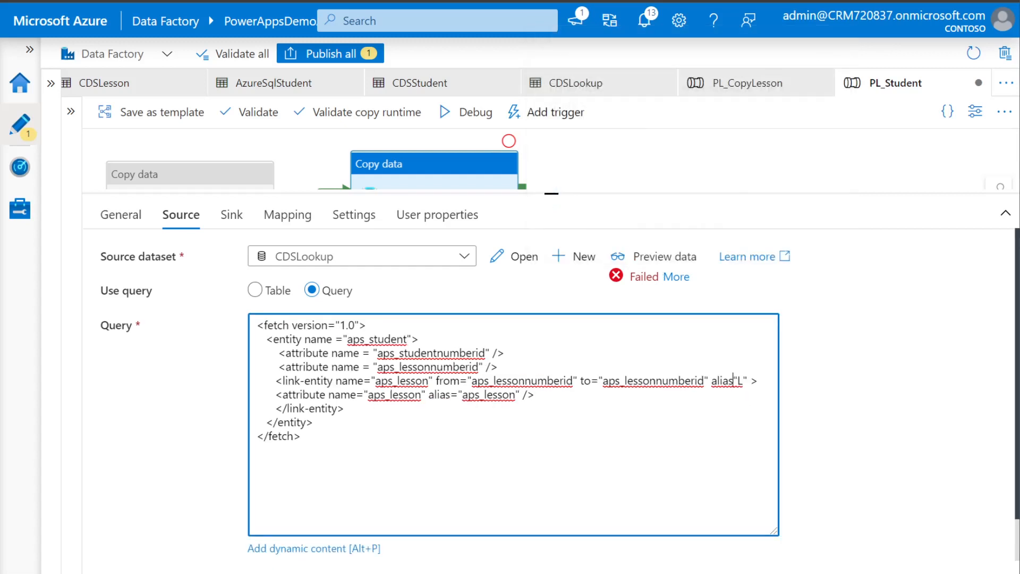
pyautogui.write('=')
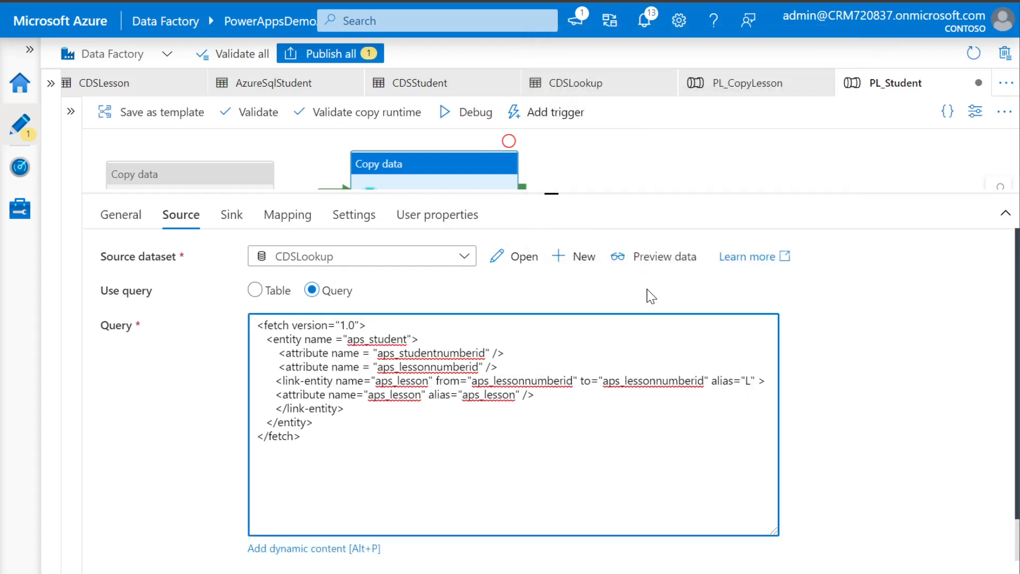
pyautogui.click(670, 257)
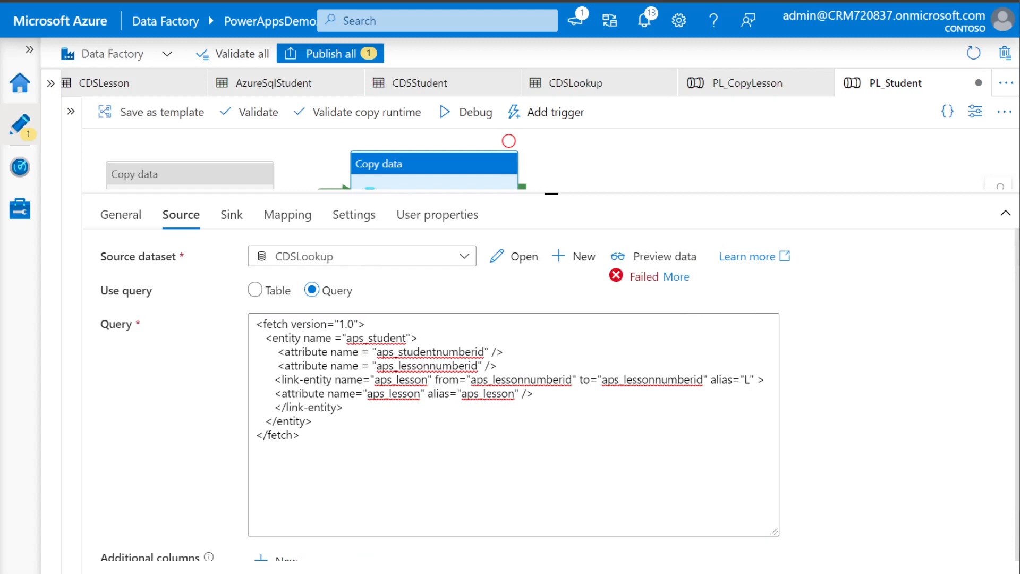
pyautogui.click(676, 277)
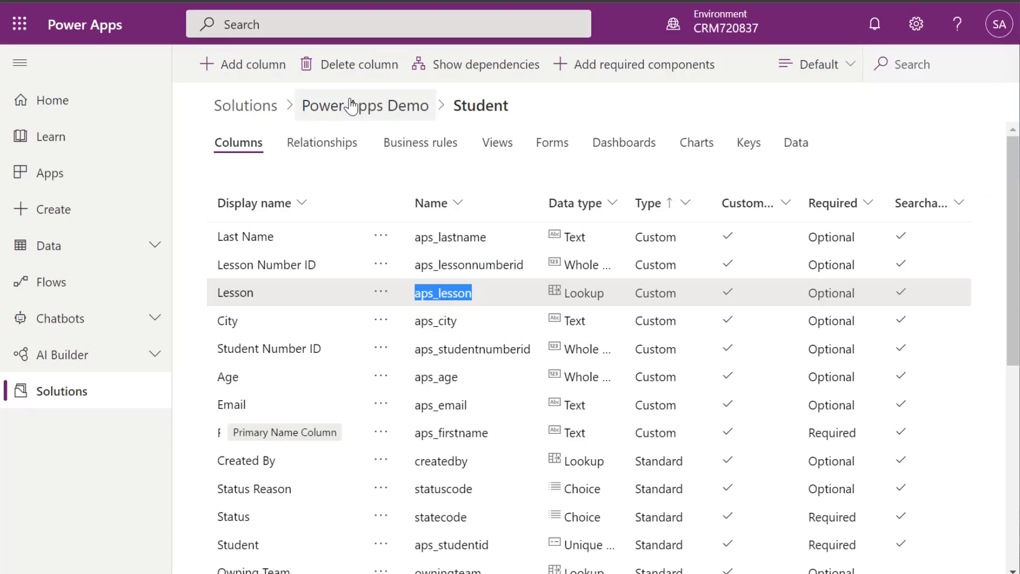
# Open the Lesson table's columns sorted by Type and copy the key column aps_lessonid
pyautogui.click(349, 101)
pyautogui.click(271, 216)
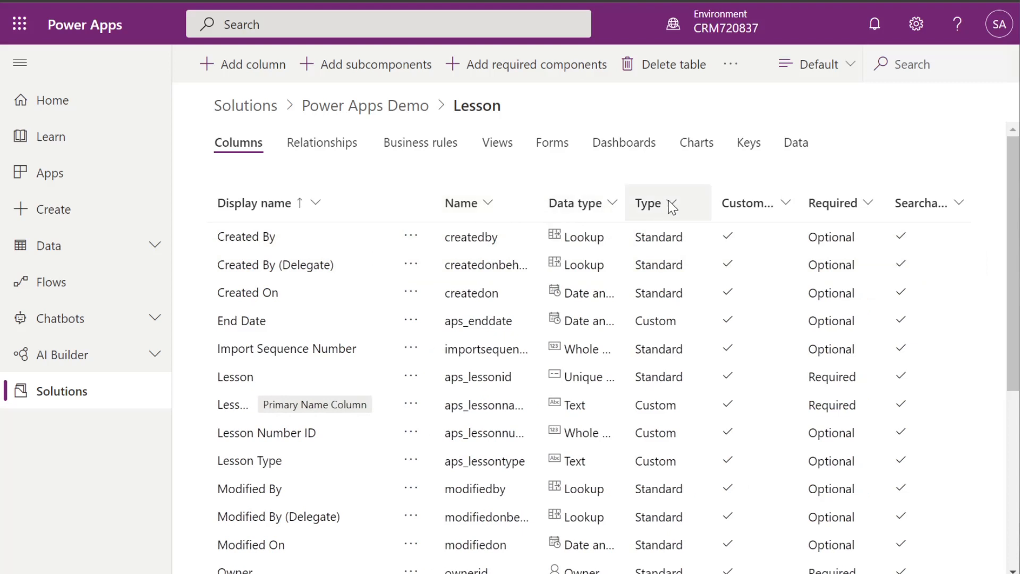
pyautogui.click(648, 210)
pyautogui.click(664, 245)
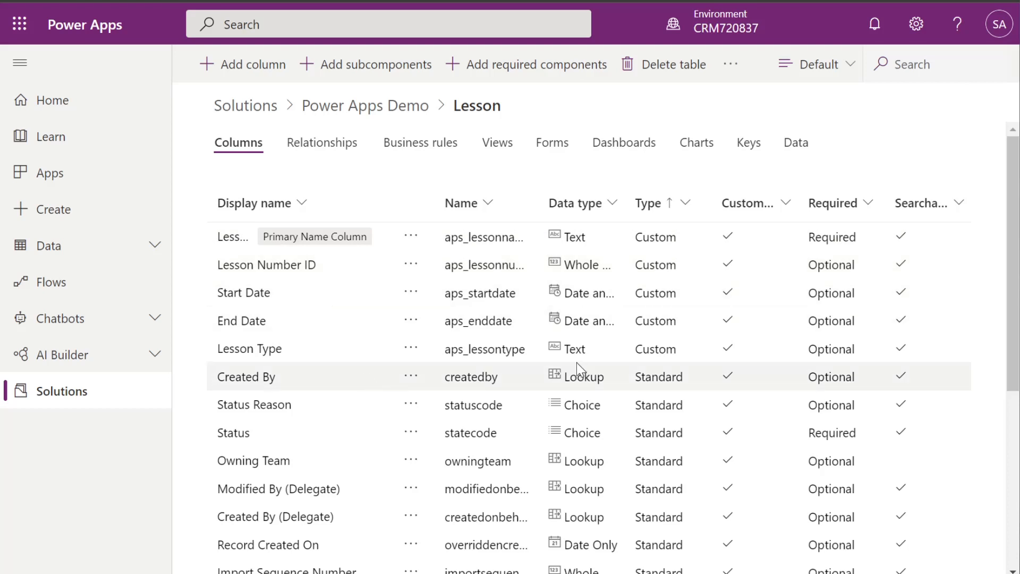
pyautogui.scroll(-5, 570, 276)
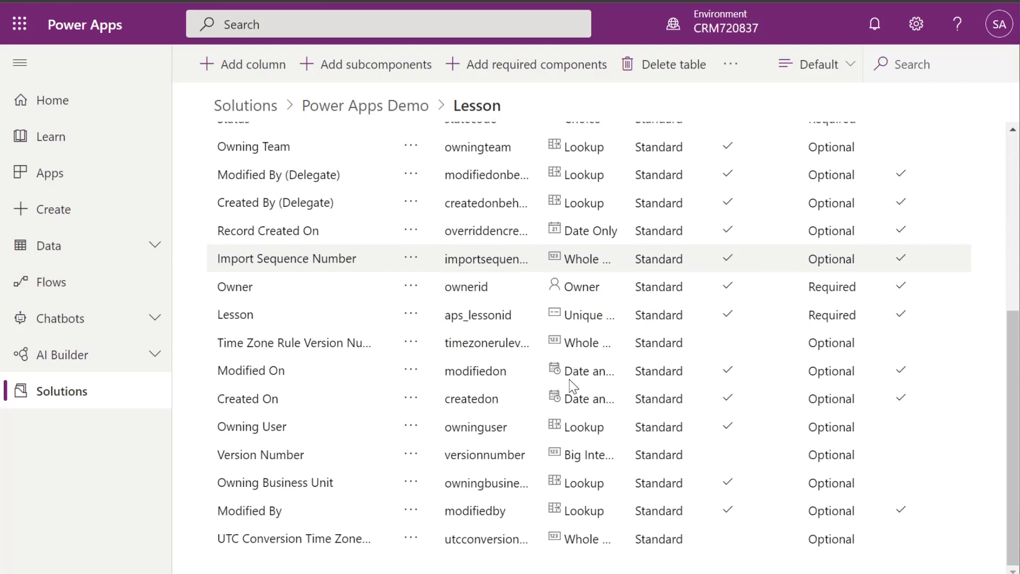
pyautogui.moveTo(535, 316); pyautogui.dragTo(444, 315)
pyautogui.hotkey('ctrl', 'c')
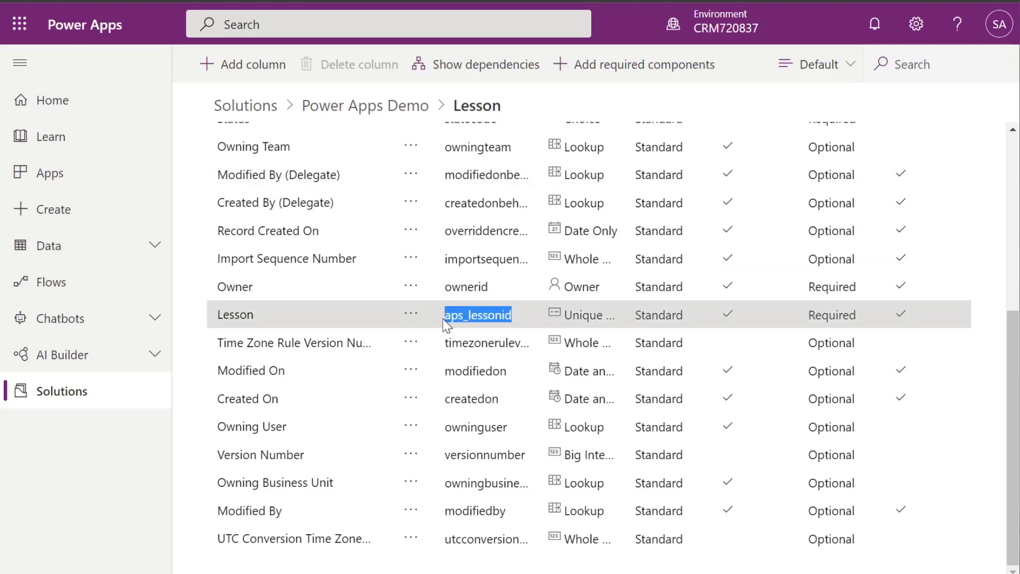
# Replace aps_lesson with aps_lessonid in the linked attribute name and alias, then preview data
pyautogui.click(242, 1)
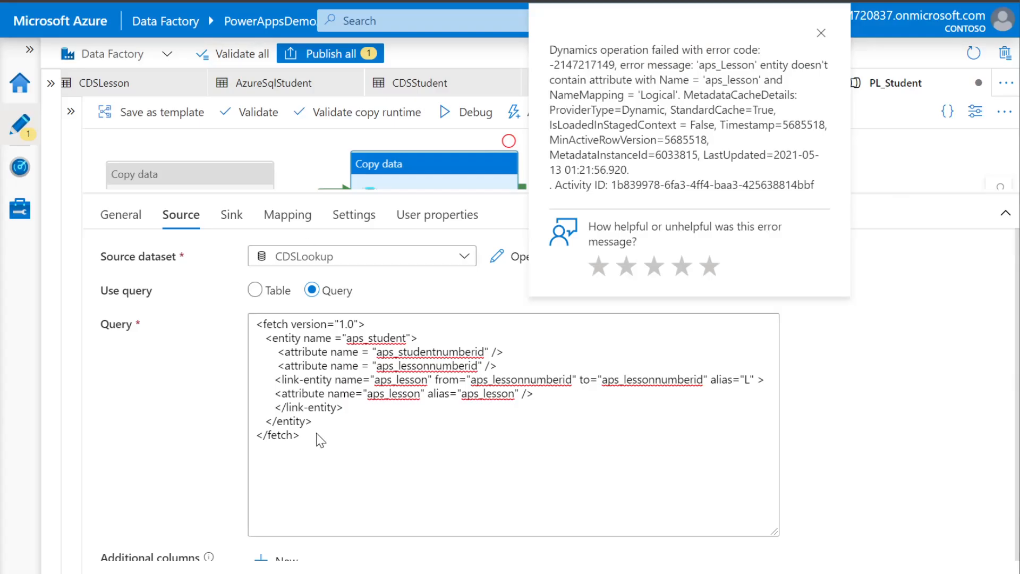
pyautogui.click(383, 394)
pyautogui.doubleClick(383, 394)
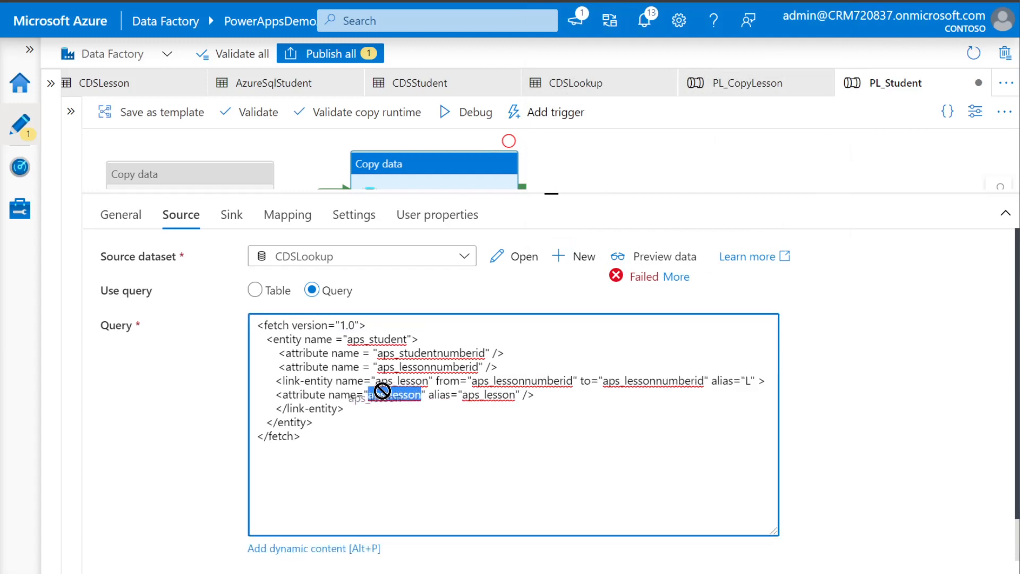
pyautogui.hotkey('ctrl', 'v')
pyautogui.moveTo(525, 394); pyautogui.dragTo(477, 394)
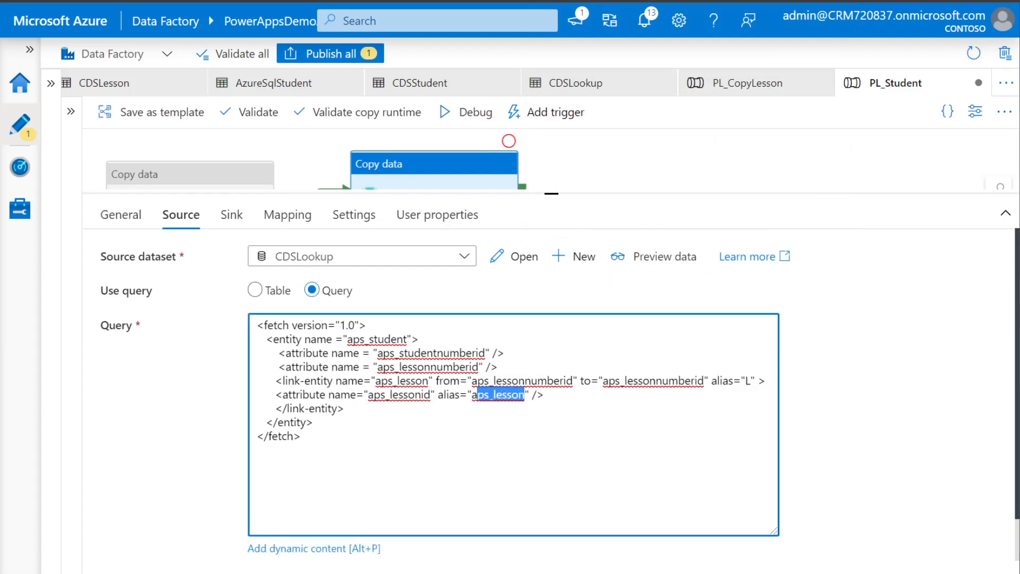
pyautogui.hotkey('ctrl', 'v')
pyautogui.click(645, 258)
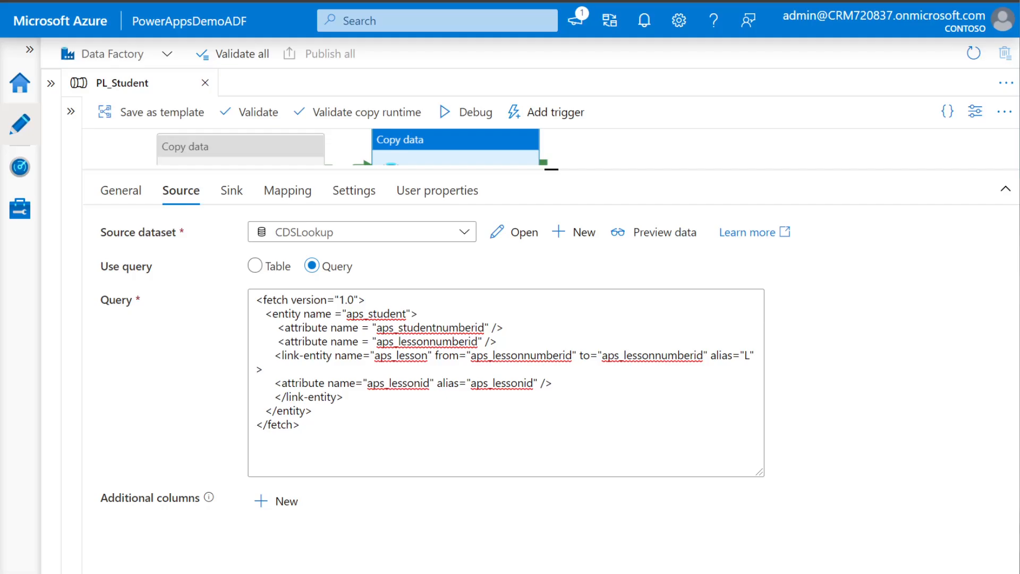
pyautogui.moveTo(759, 472); pyautogui.dragTo(848, 489)
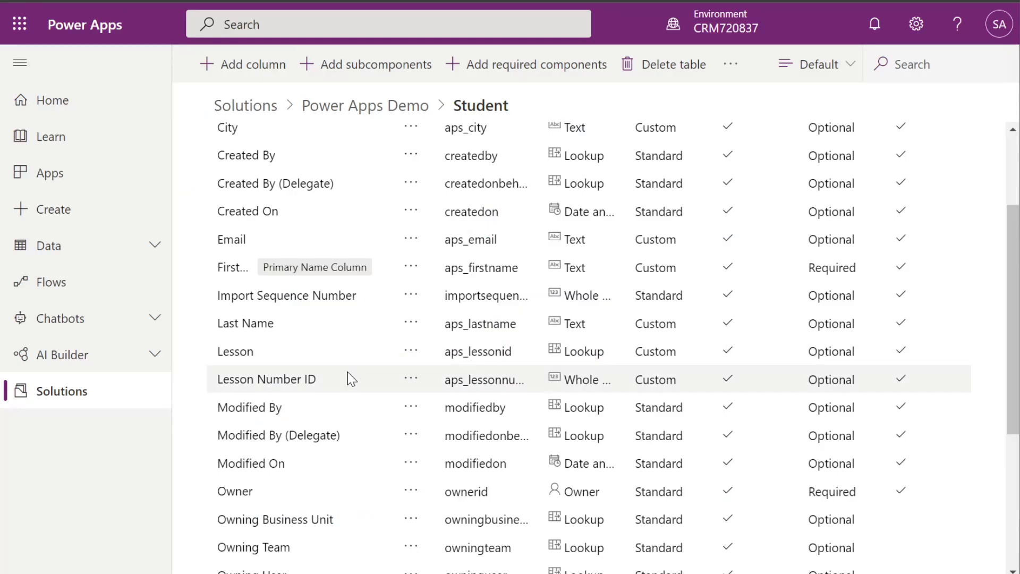
pyautogui.scroll(5, 369, 328)
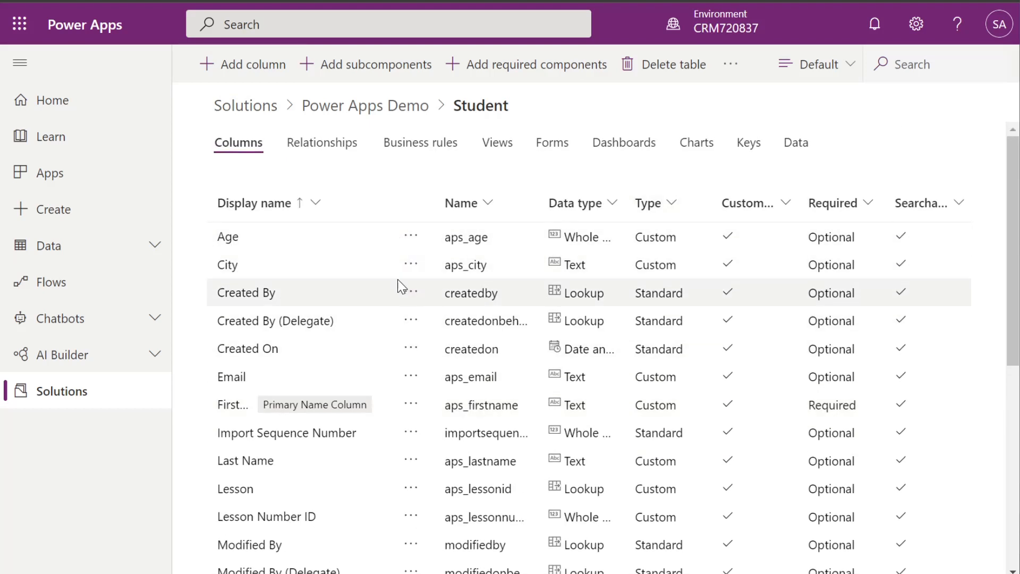
pyautogui.scroll(-1, 375, 397)
pyautogui.scroll(-1, 373, 409)
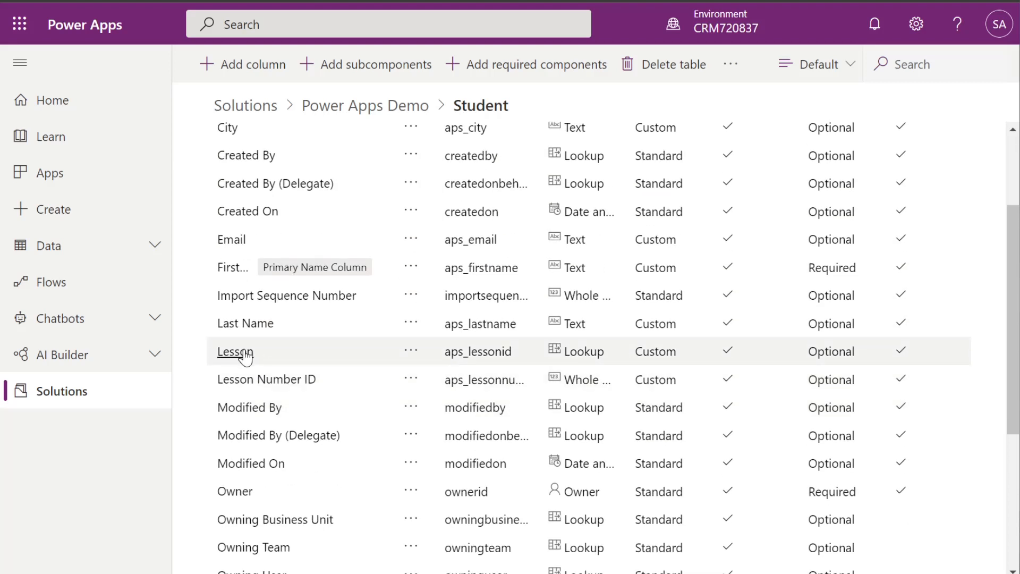
pyautogui.click(240, 353)
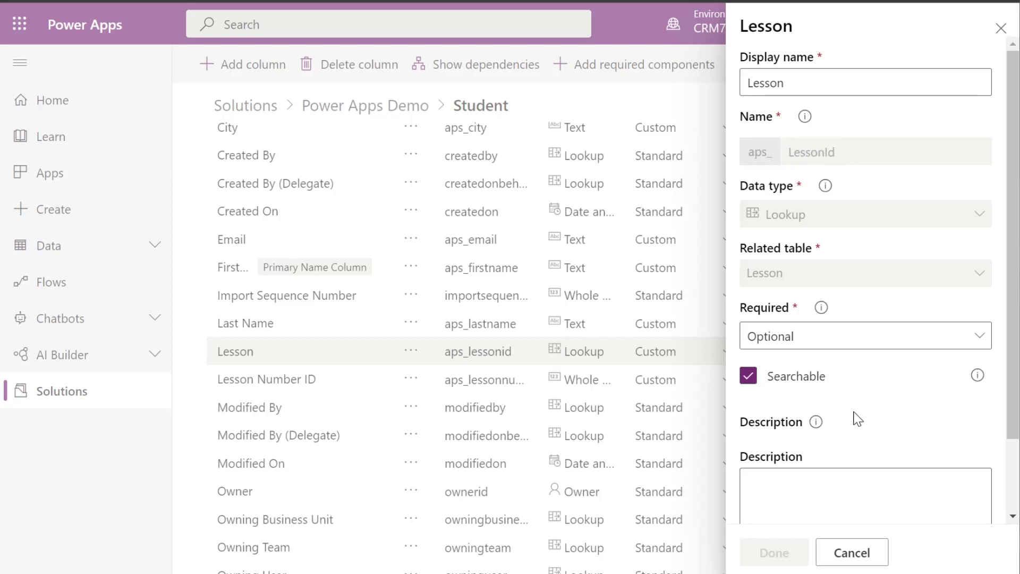
pyautogui.click(852, 555)
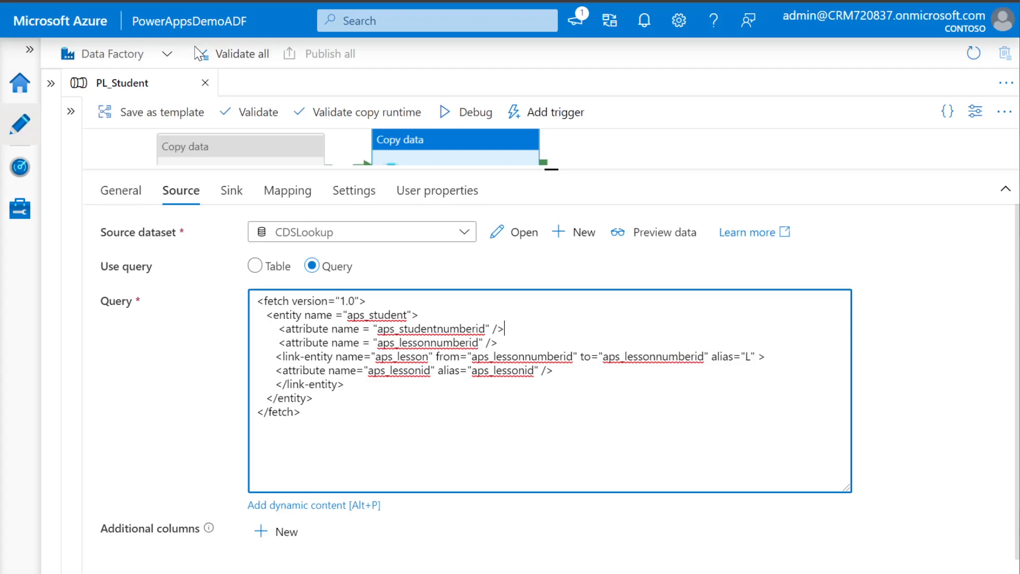
# Check the aps_lessonid attribute in the FetchXML query and preview the student and lesson ID rows it returns
pyautogui.moveTo(554, 371); pyautogui.dragTo(272, 370)
pyautogui.click(315, 398)
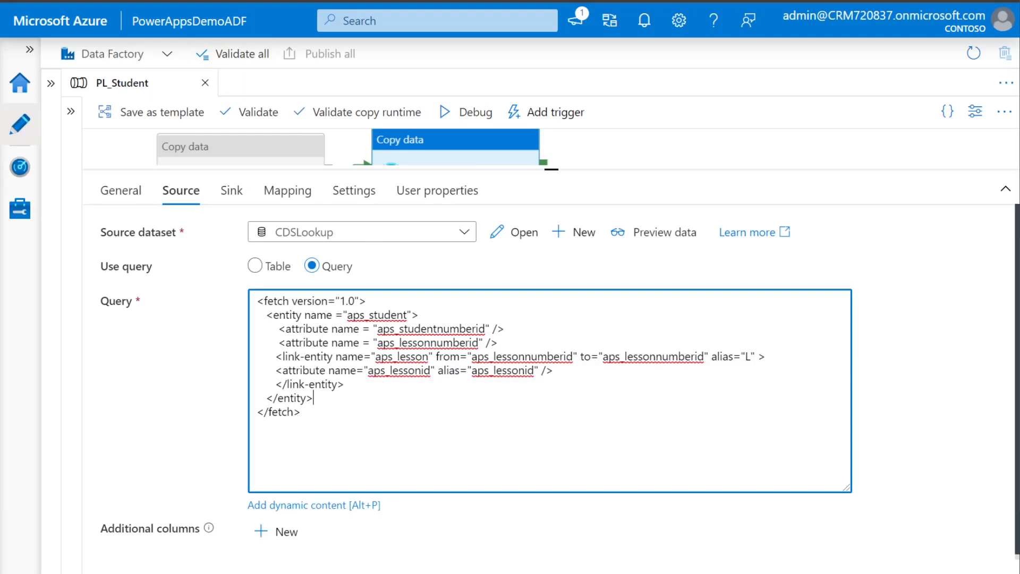
pyautogui.click(665, 232)
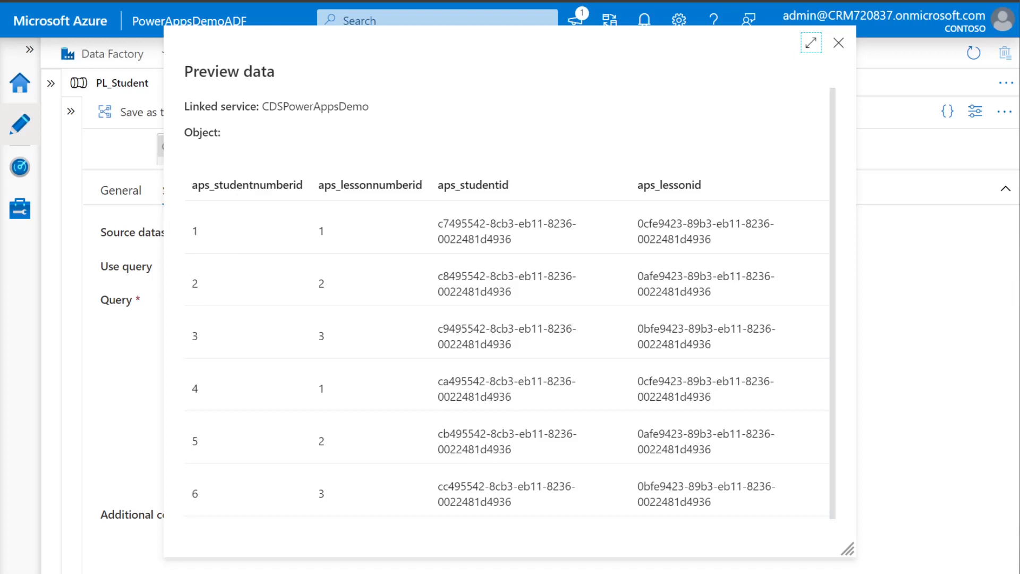
# Drag the SSMS query results window in from the right over the Preview data dialog
pyautogui.moveTo(1019, 1); pyautogui.dragTo(880, 1)
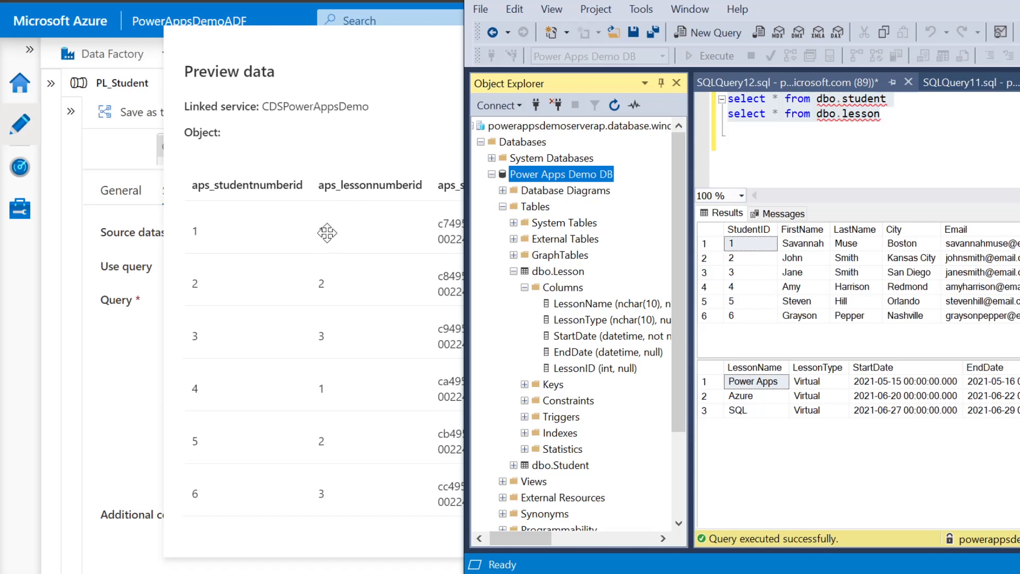
# Slide the SSMS results further across to compare LessonID values, then bring the Data Factory preview back
pyautogui.moveTo(850, 1); pyautogui.dragTo(722, 0)
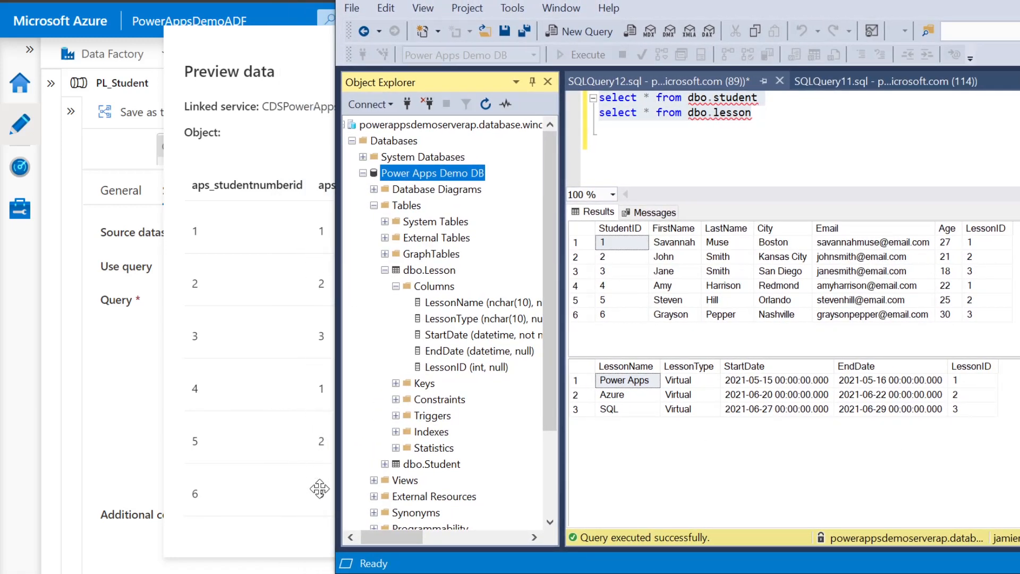
pyautogui.click(300, 44)
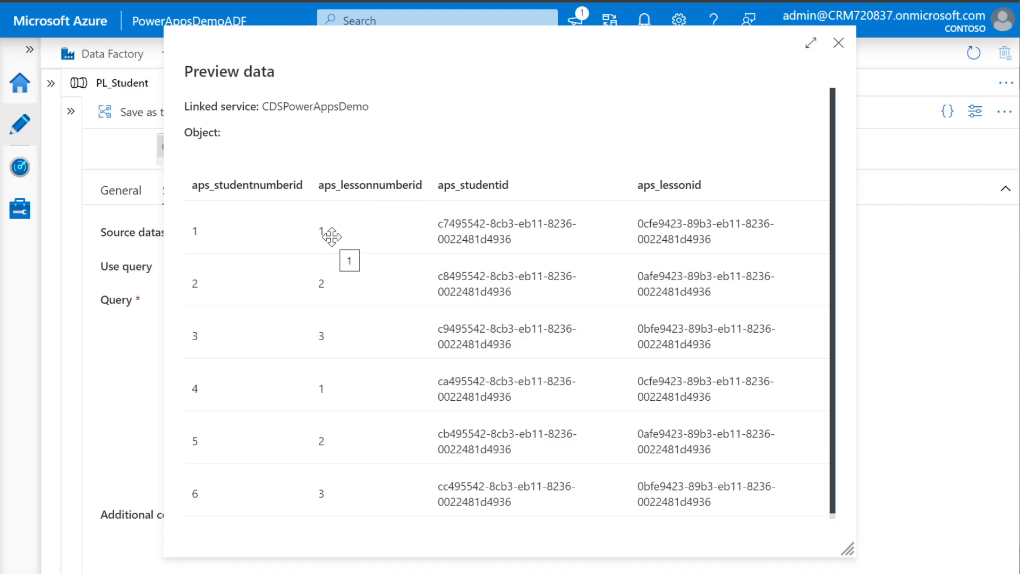
# Close the preview, trigger PL_Student to run now, and refresh the pipeline runs list
pyautogui.click(839, 44)
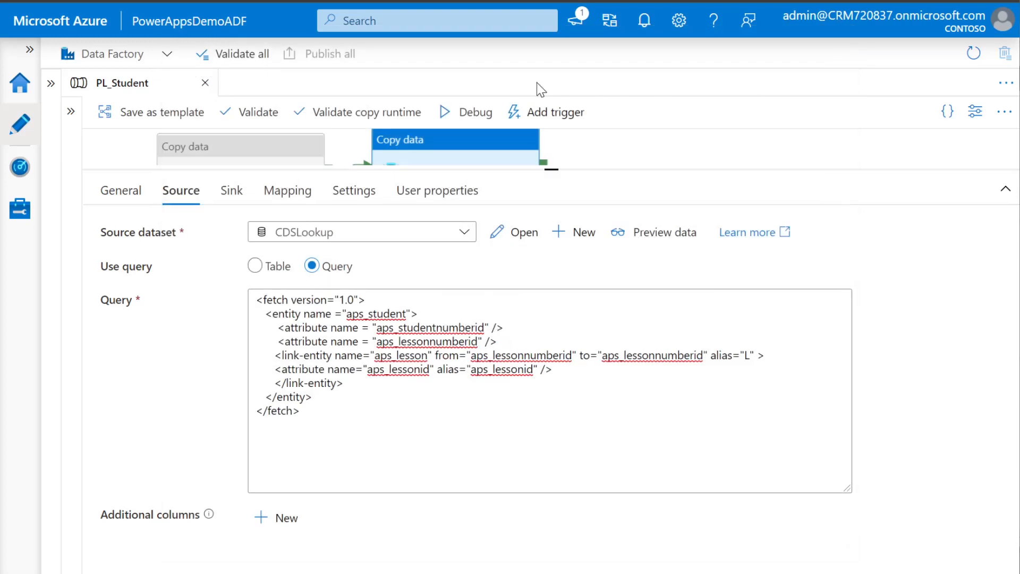
pyautogui.moveTo(551, 169); pyautogui.dragTo(552, 260)
pyautogui.click(553, 112)
pyautogui.click(548, 142)
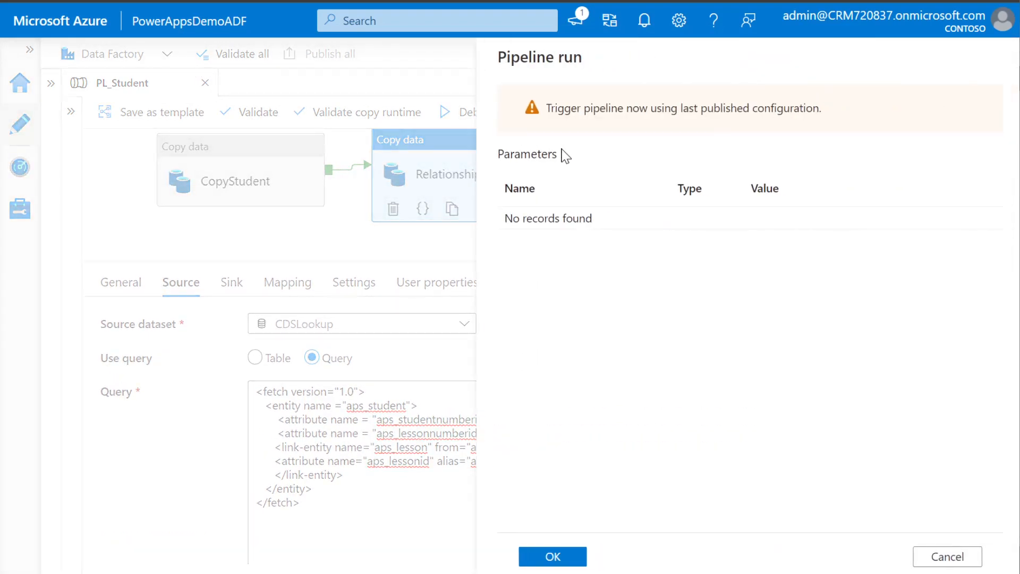
pyautogui.click(547, 556)
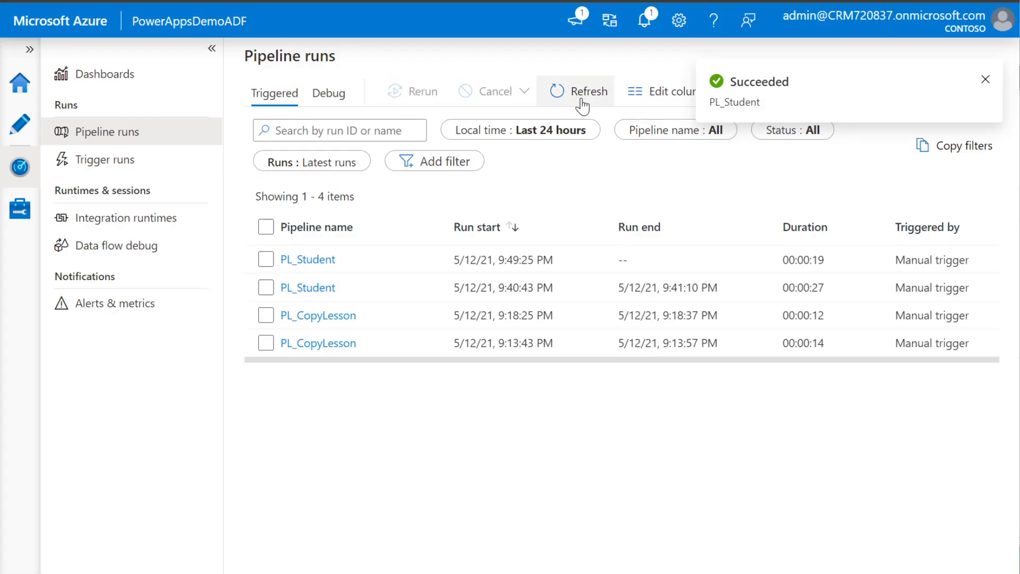
pyautogui.click(581, 98)
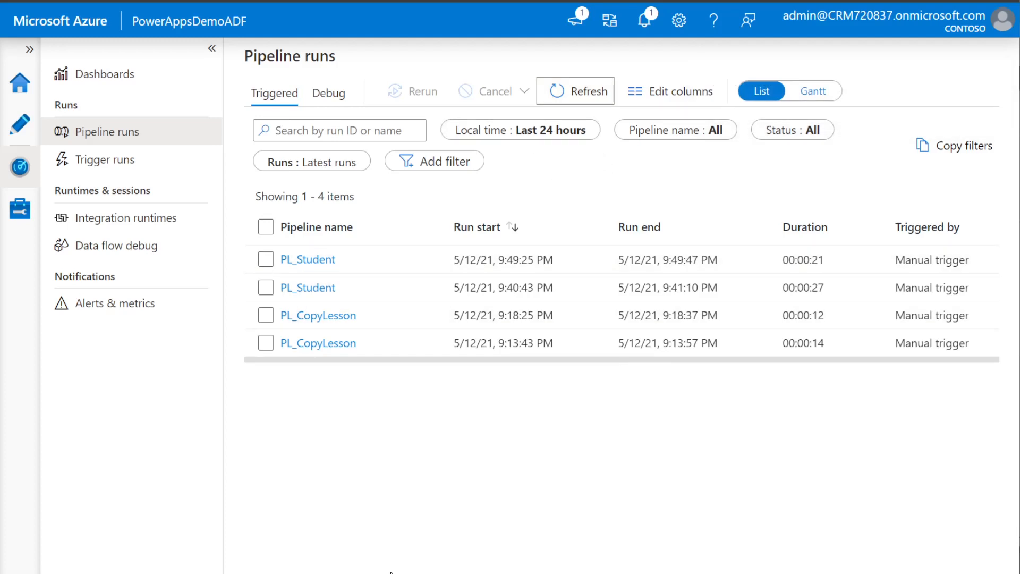
# Confirm that the newest PL_Student run, started 9:49:25 PM, shows Succeeded
pyautogui.moveTo(391, 368); pyautogui.dragTo(787, 365)
pyautogui.click(460, 261)
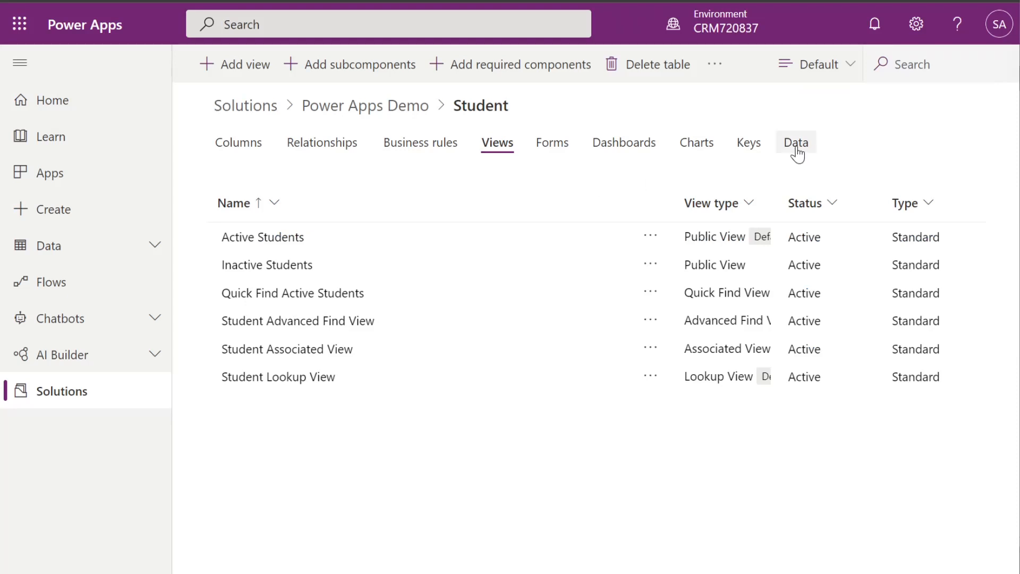
# Show the six Student records with Lesson lookups Power Apps, SQL or Azure, then switch to SSMS
pyautogui.click(797, 151)
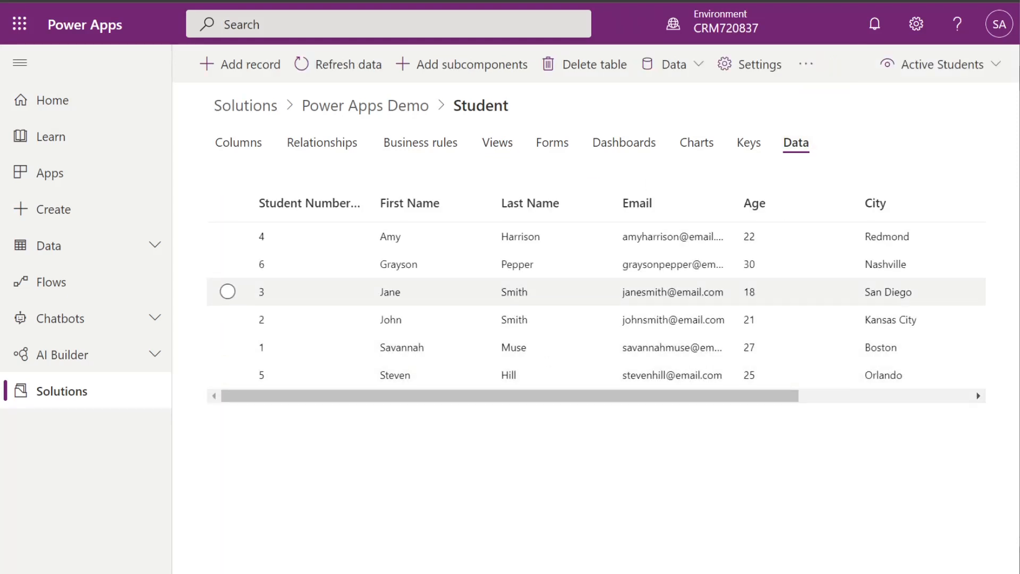
pyautogui.moveTo(426, 403); pyautogui.dragTo(599, 426)
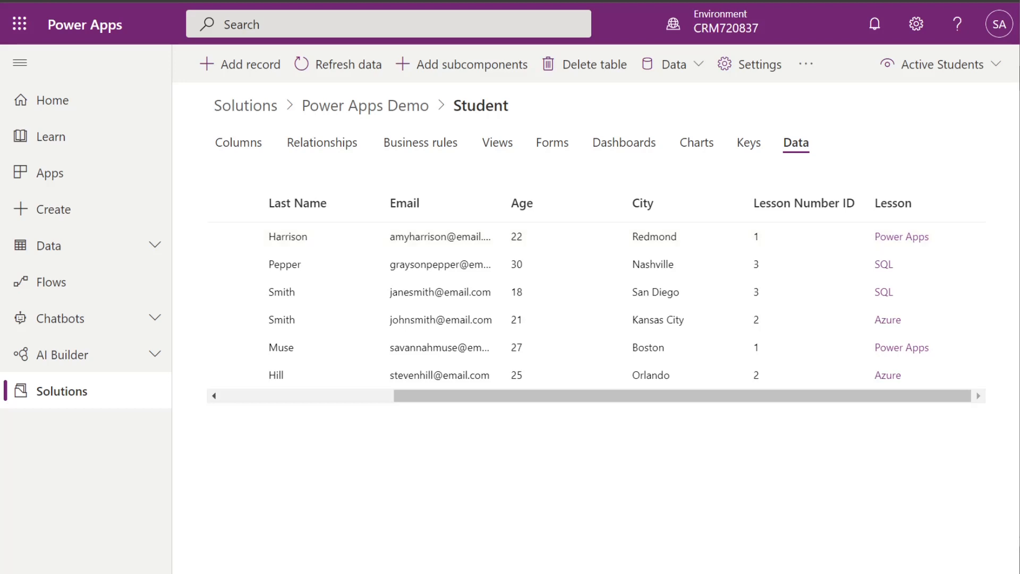
pyautogui.hotkey('alt', 'Tab')
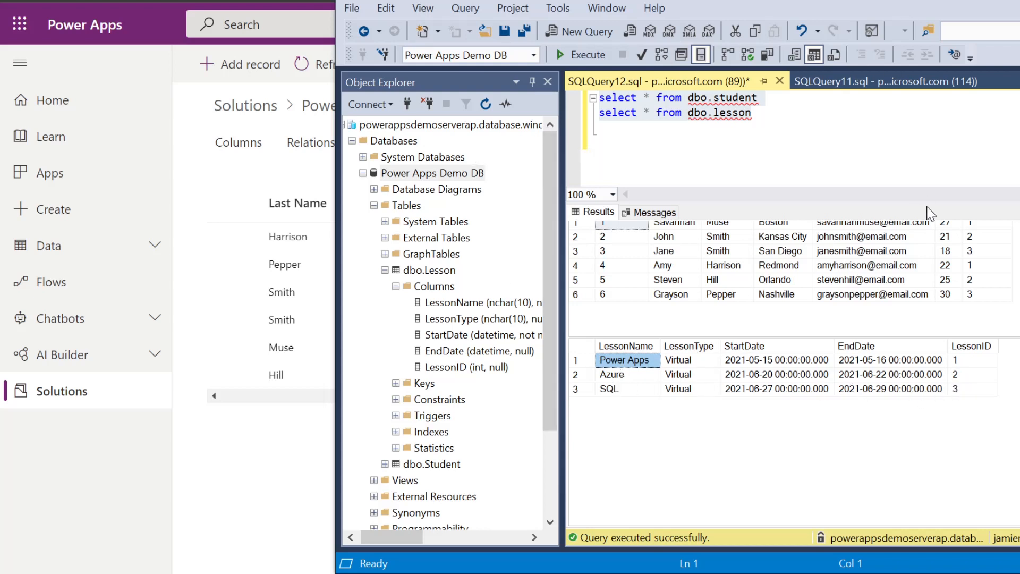
# Scroll the dbo.student results up to compare LessonID values, then return to the Power Apps Student records
pyautogui.scroll(1, 794, 373)
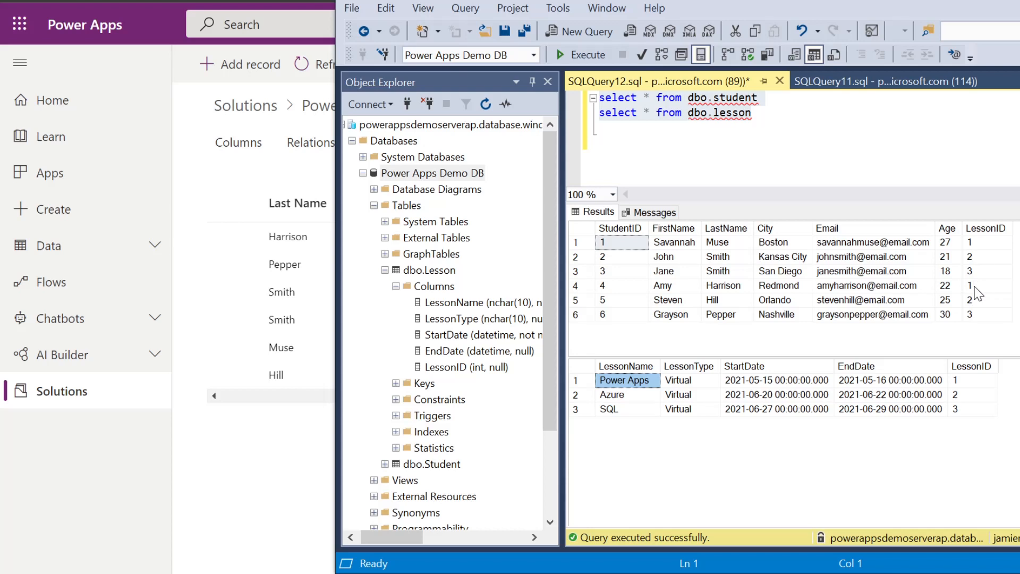
pyautogui.hotkey('alt', 'Tab')
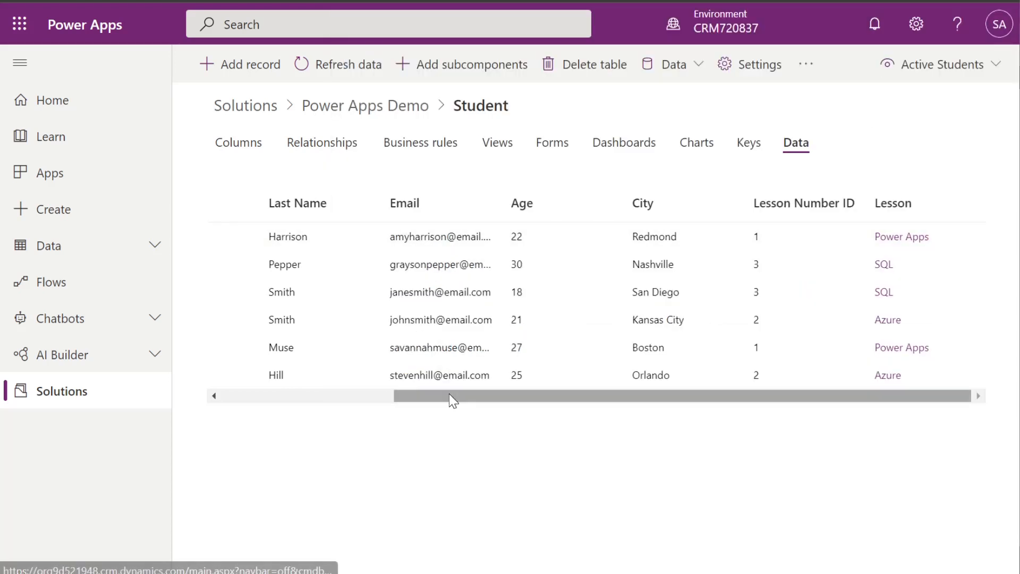
pyautogui.moveTo(449, 396); pyautogui.dragTo(539, 432)
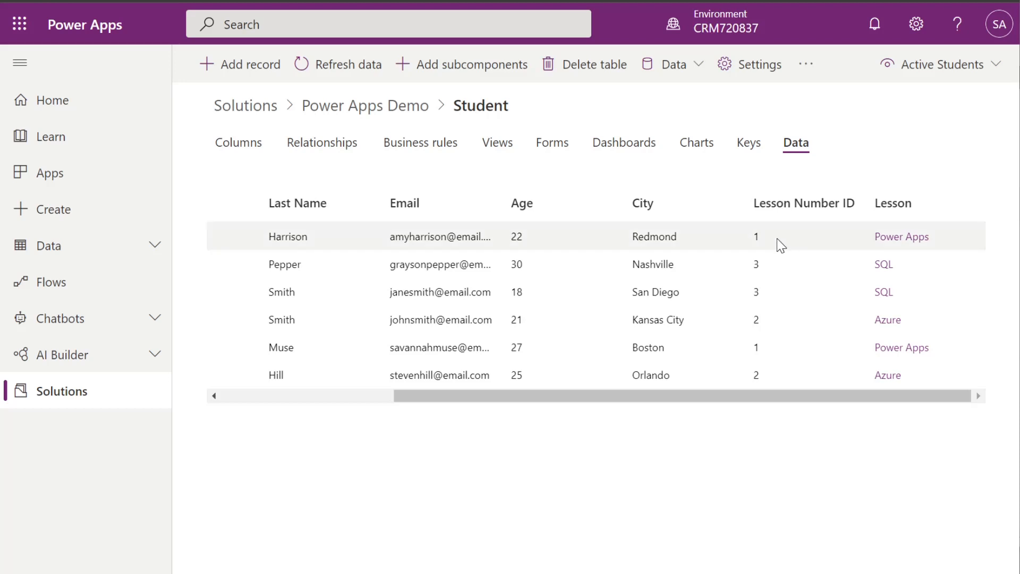
pyautogui.moveTo(643, 395); pyautogui.dragTo(678, 410)
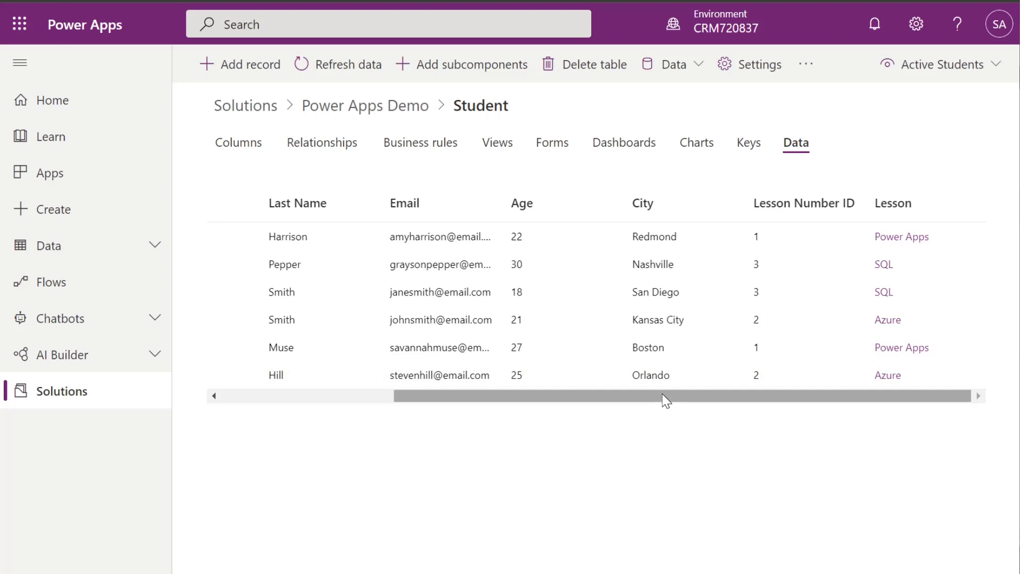
pyautogui.moveTo(663, 393); pyautogui.dragTo(447, 407)
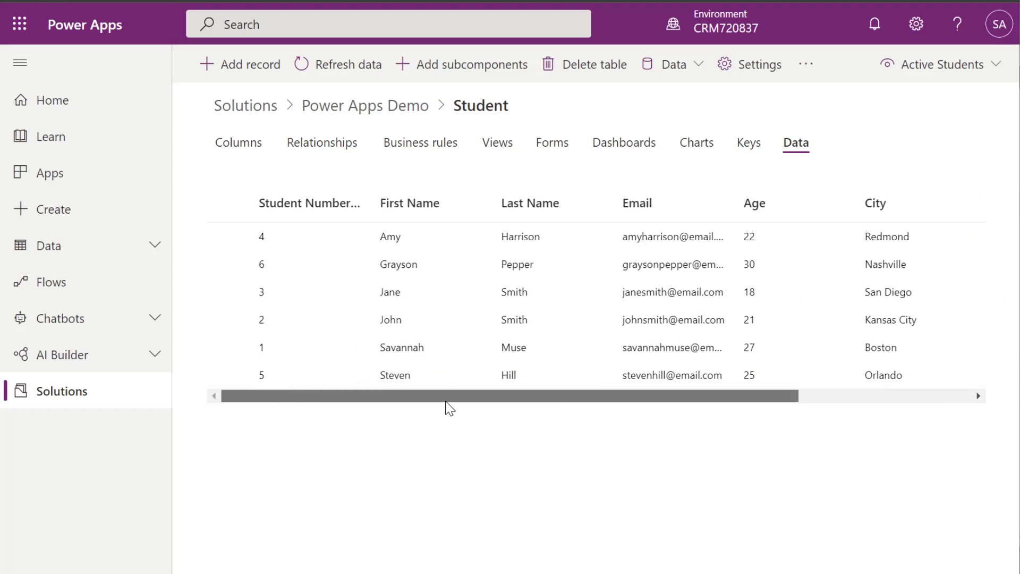
pyautogui.moveTo(446, 407); pyautogui.dragTo(704, 426)
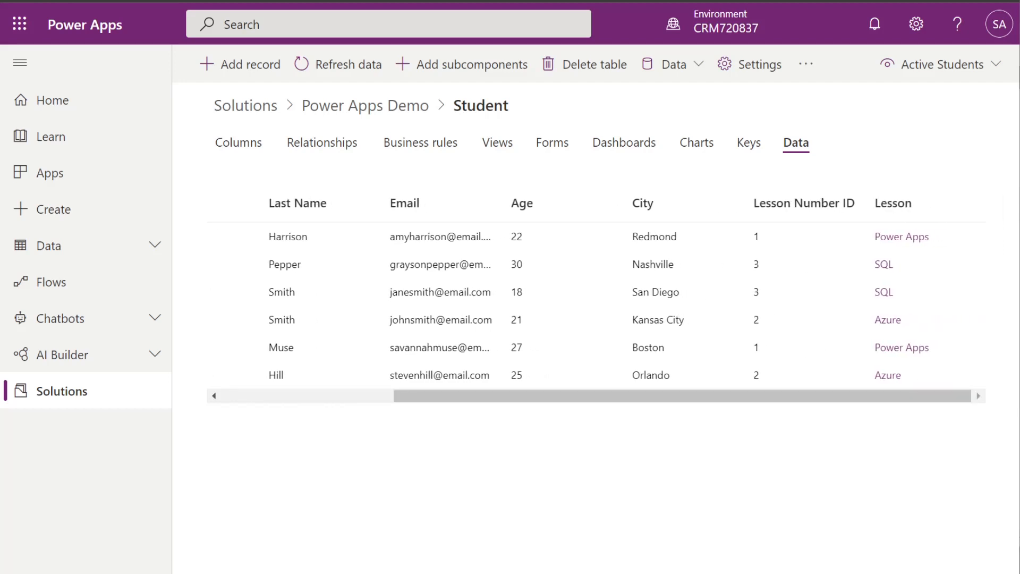